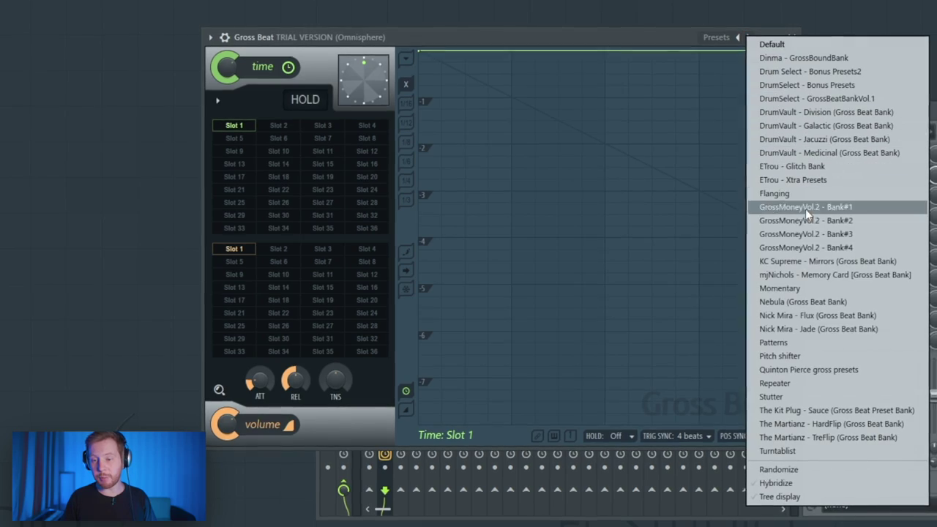
Step: Load the Momentary preset in Gross Beat and select the Empty volume slot
left_click(813, 288)
left_click(240, 276)
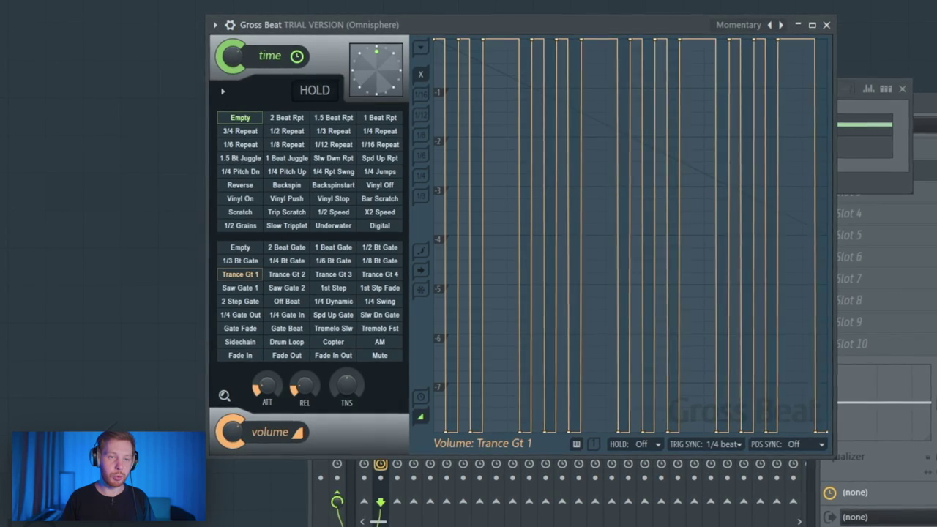
left_click(256, 249)
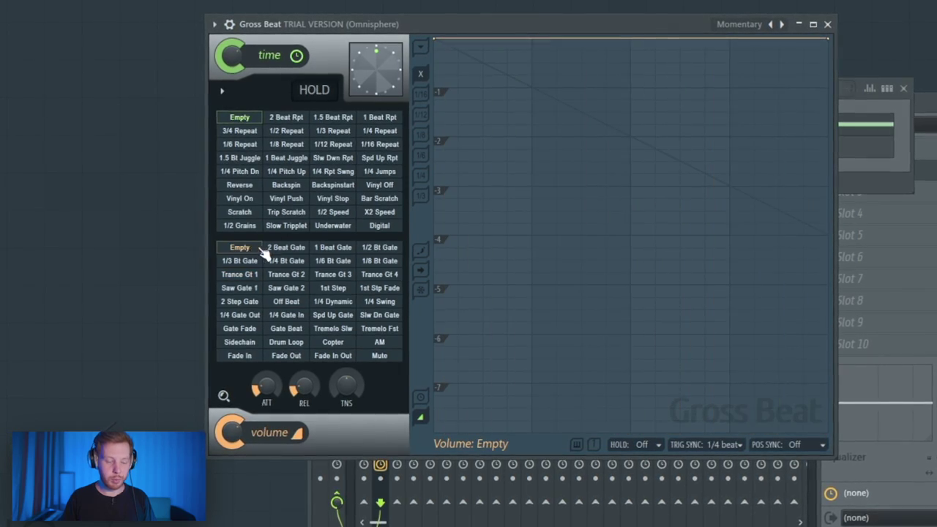
Step: Draw a custom stepped on/off gate pattern in the Empty volume envelope and play it back
left_click_drag(458, 55, 446, 454)
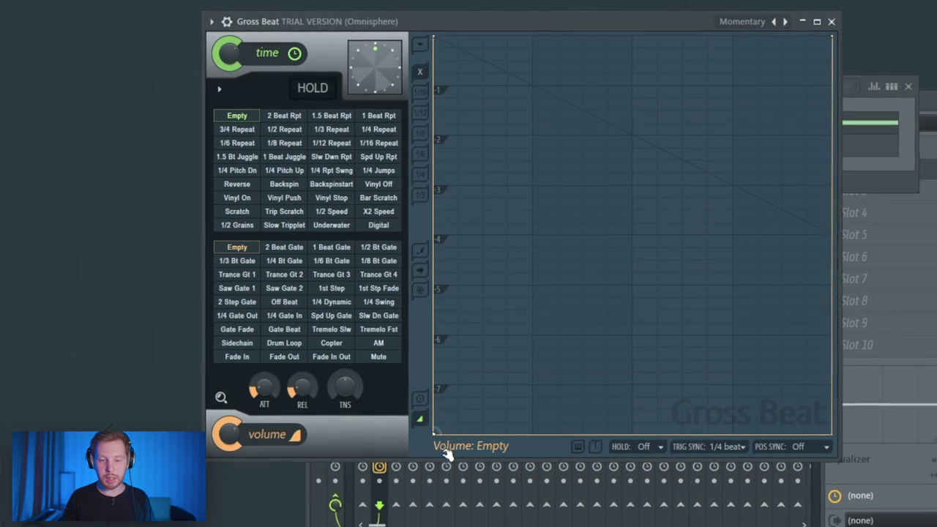
right_click(483, 38)
right_click(508, 432)
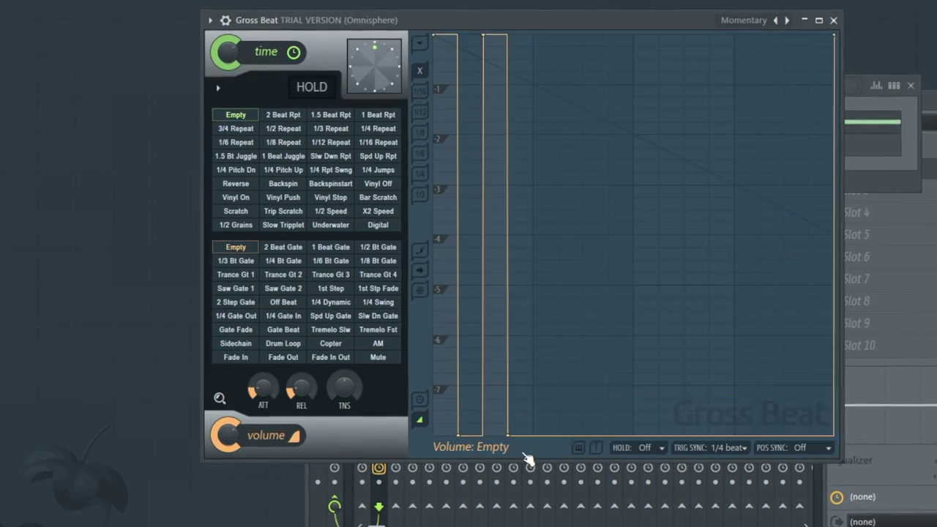
right_click(533, 38)
right_click(659, 432)
right_click(685, 38)
right_click(710, 432)
right_click(735, 38)
key("space")
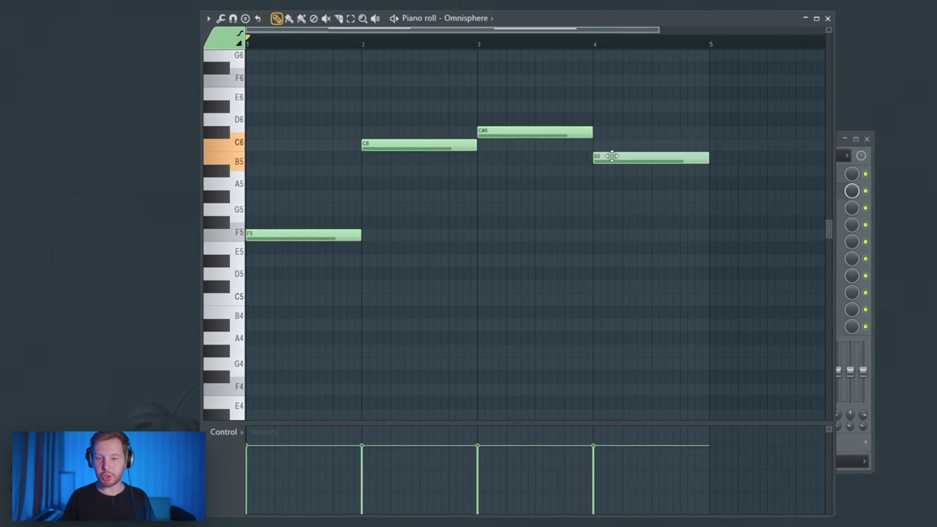
Step: Duplicate the four-bar Omnisphere melody into bars 5 to 8, using A#5 in bar 4 and F5 in bar 8
scroll(611, 165, "down", 2)
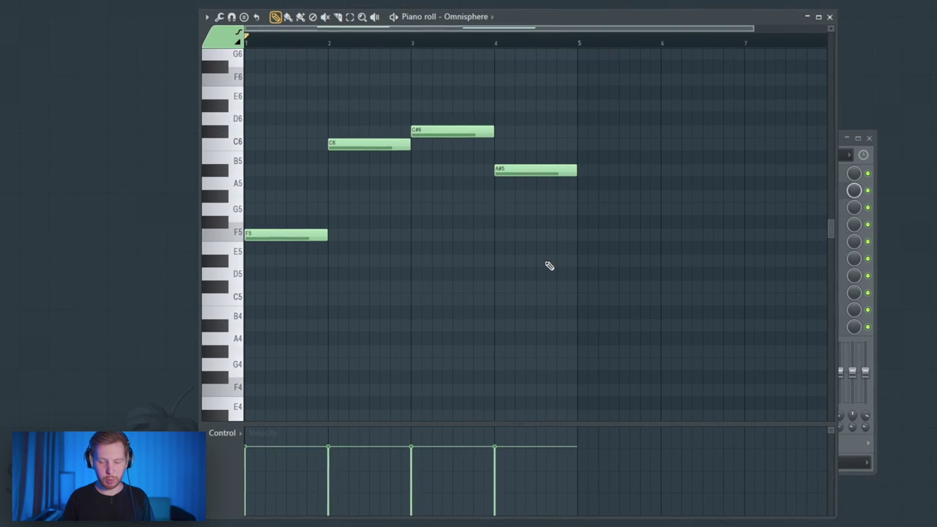
key("ctrl+b")
scroll(549, 266, "down", 2)
scroll(625, 218, "up", 2)
key("Down")
key("Down")
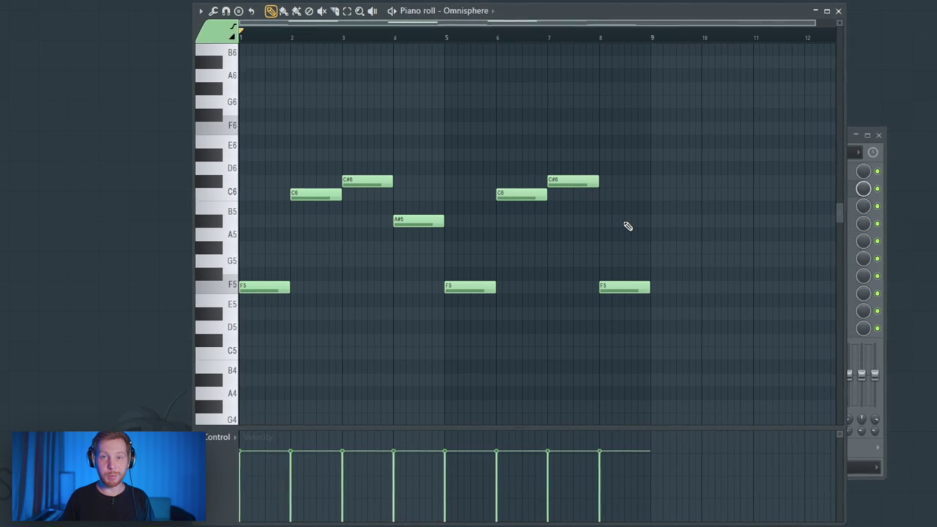
left_click(841, 10)
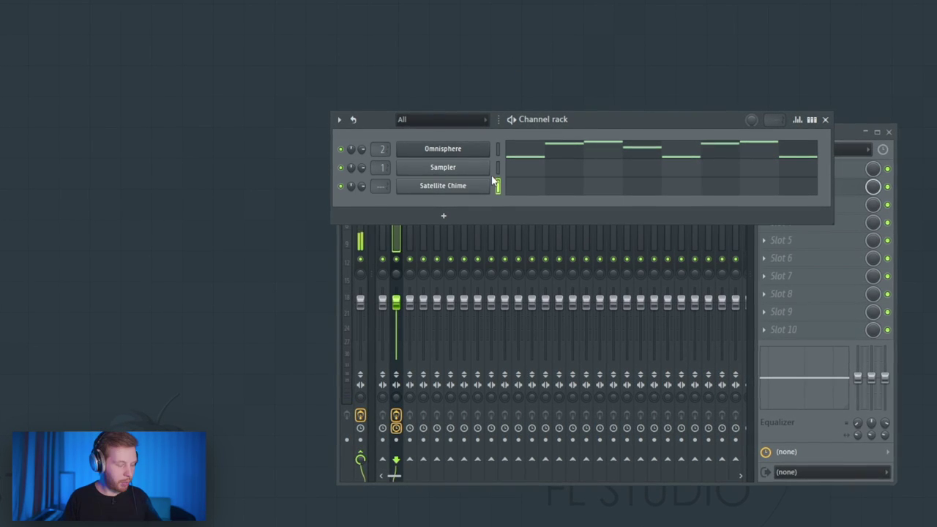
Step: Check the pitch of the Satellite Chime sample in the Newtone pitch corrector
left_click(473, 188)
right_click(226, 268)
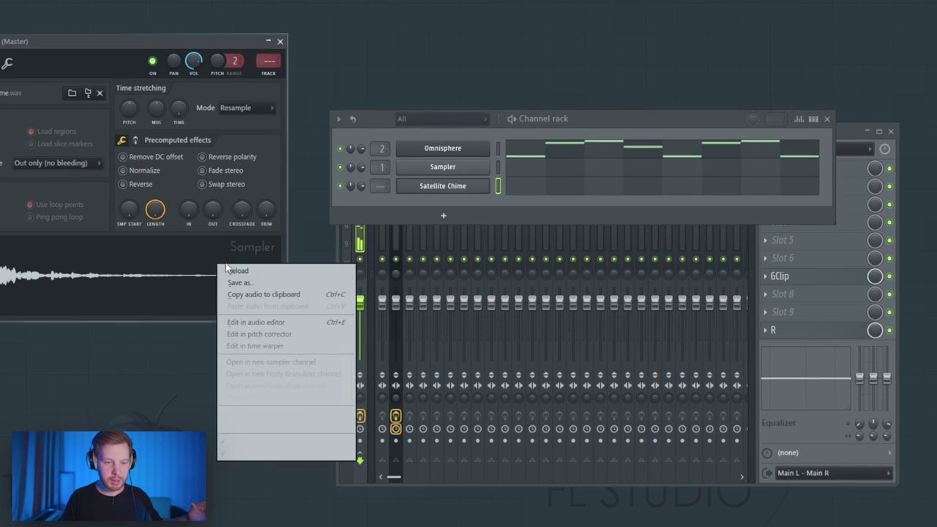
left_click(254, 334)
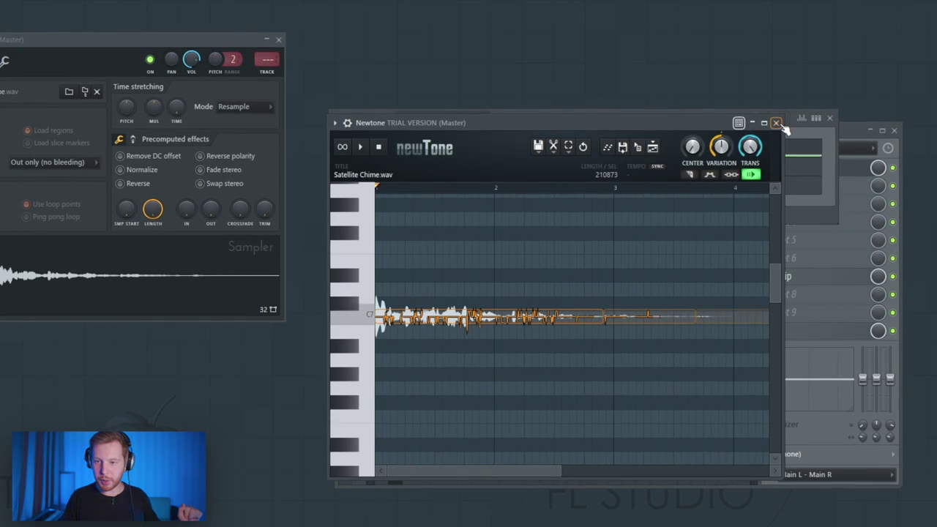
left_click(777, 123)
left_click(595, 118)
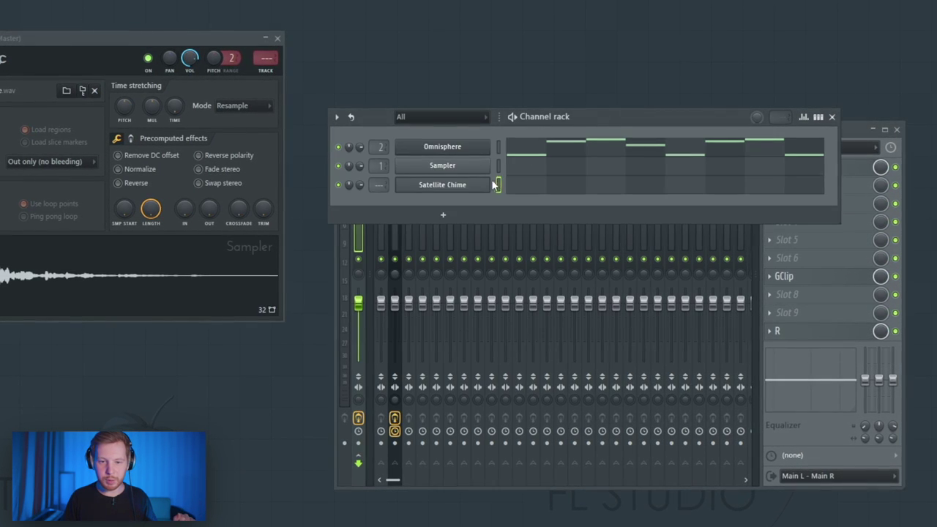
Step: Route Satellite Chime to its own mixer track and load RC-20 Retro Color in effect slot 3
left_click(408, 237)
key("ctrl+l")
left_click(774, 203)
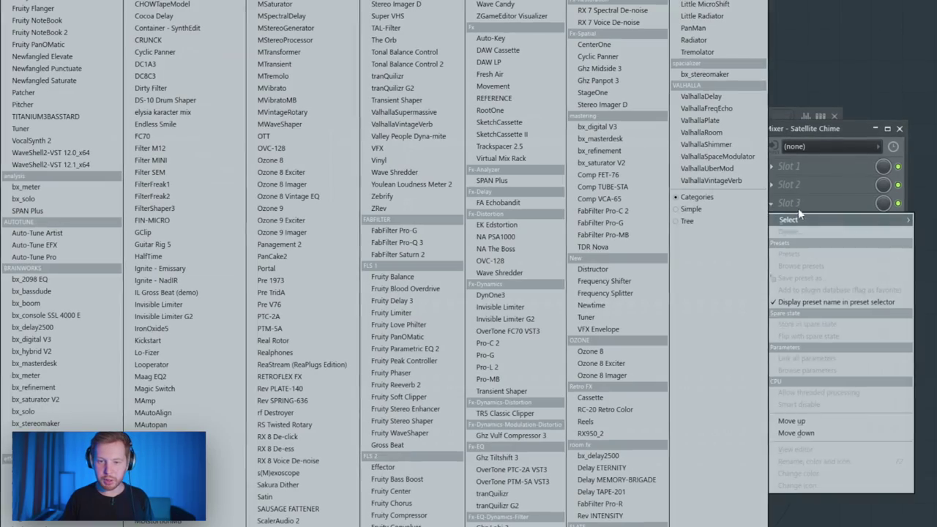
left_click(610, 412)
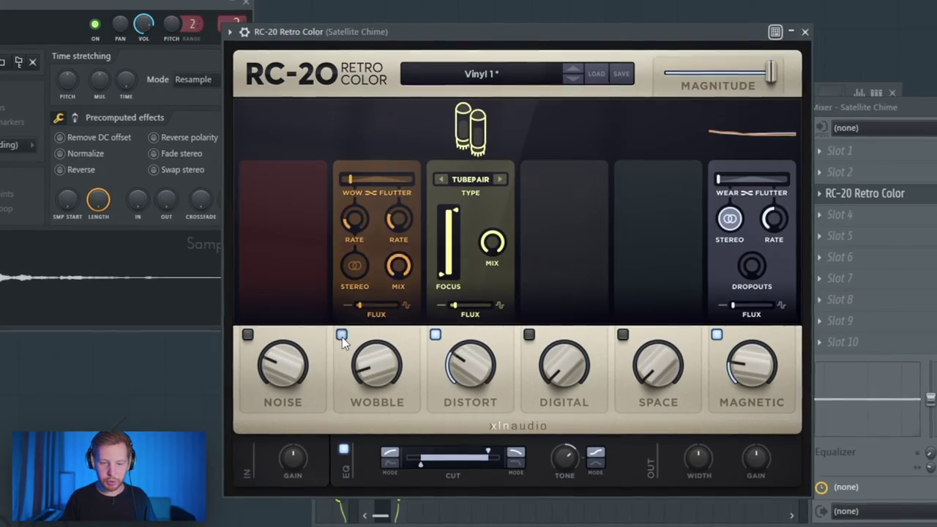
Step: In the chime's RC-20, turn off Wobble, maximize Distort, set Space to 100%, lower the high cut and set Tone to 0.0 dB
left_click(342, 336)
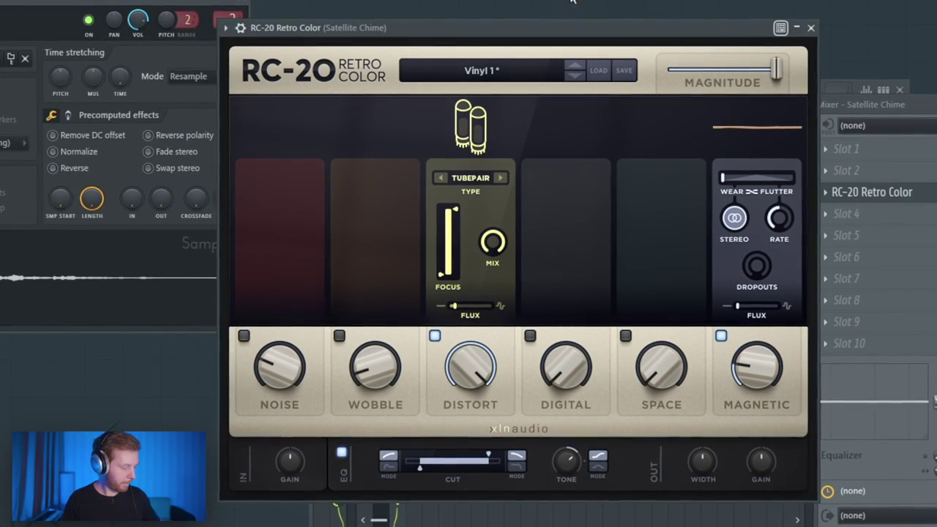
left_click(649, 216)
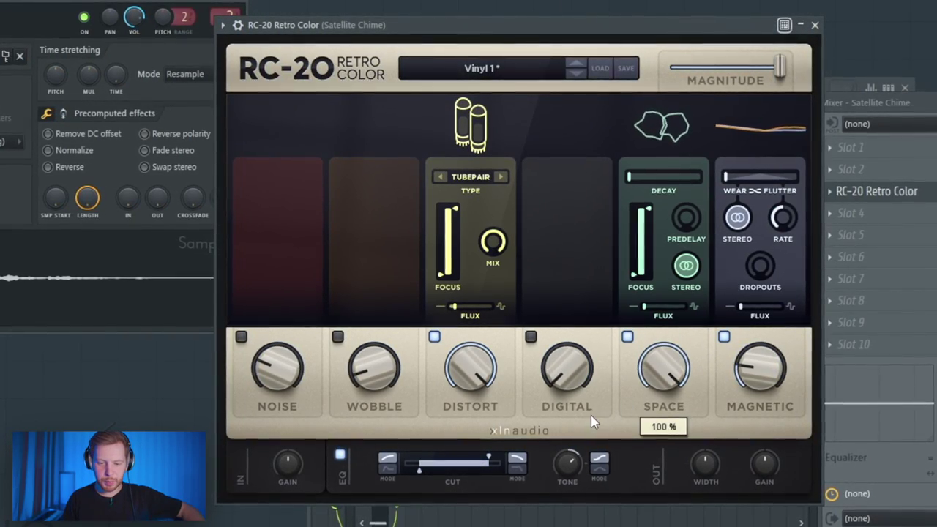
left_click_drag(489, 456, 478, 467)
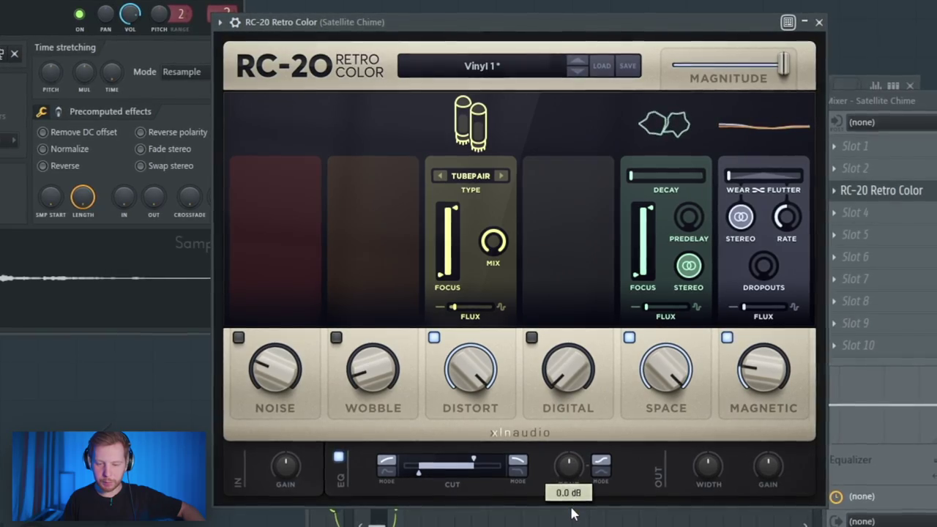
Step: Cut the low band of the Satellite Chime track in the mixer equalizer and play back its F3 and F4 notes
left_click(873, 167)
left_click(145, 64)
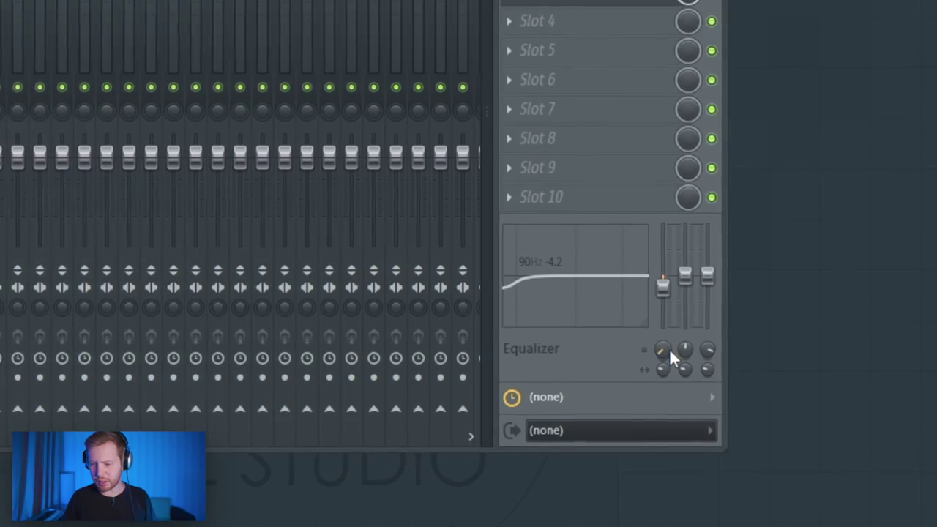
left_click_drag(668, 349, 565, 278)
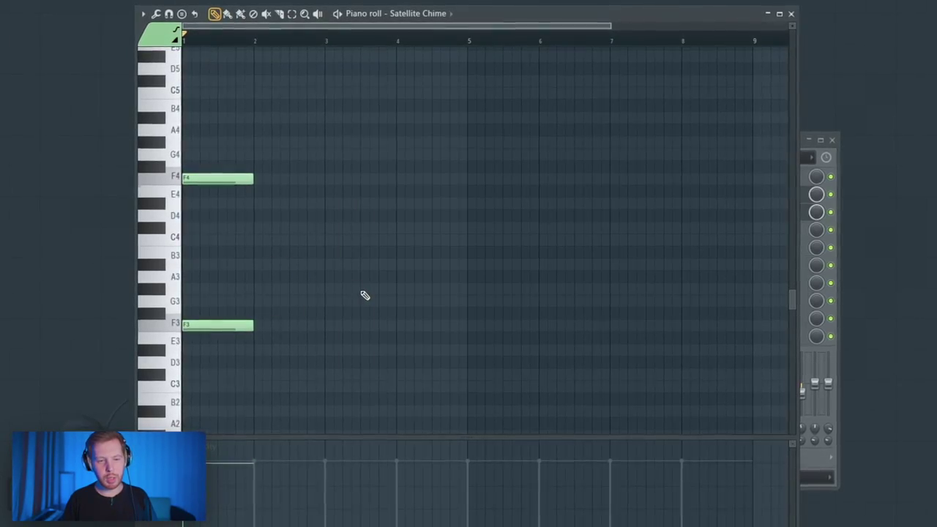
key("space")
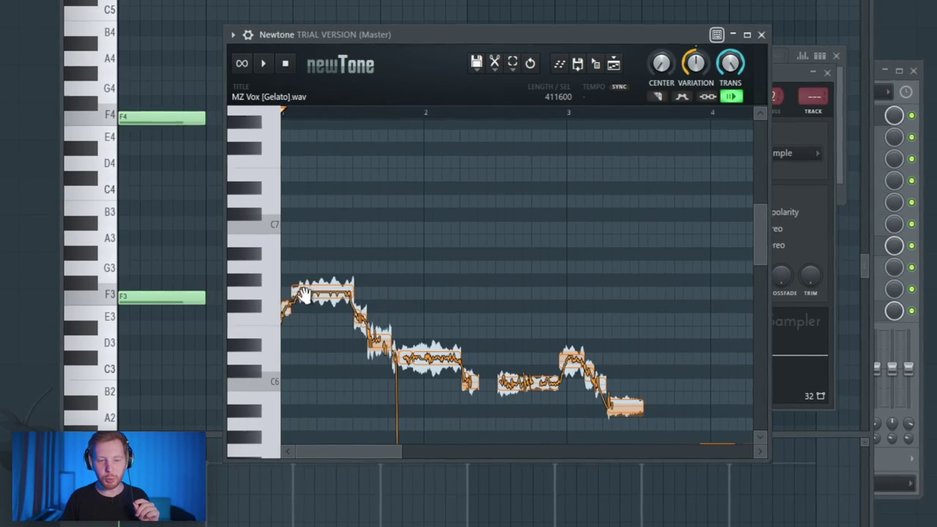
Step: Loop the first sung note of MZ Vox [Gelato].wav in Newtone to check its pitch
left_click_drag(301, 111, 386, 111)
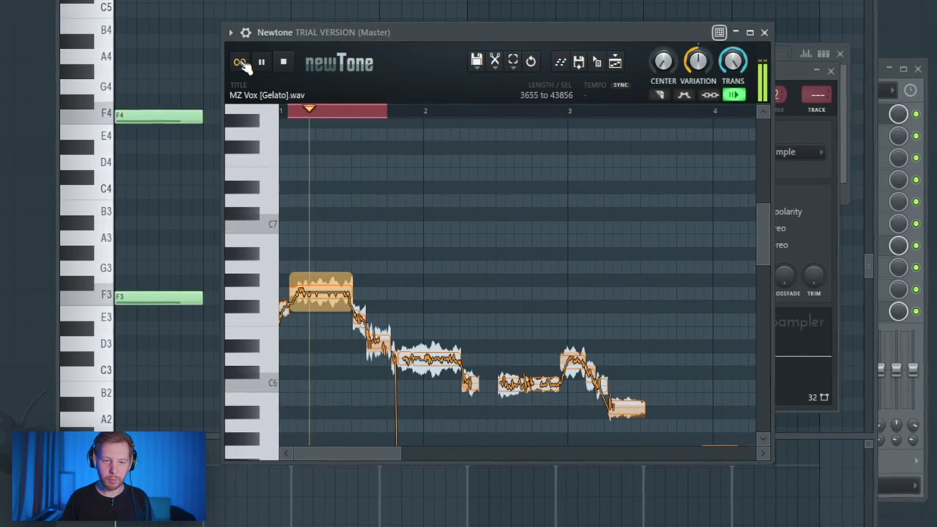
left_click(240, 62)
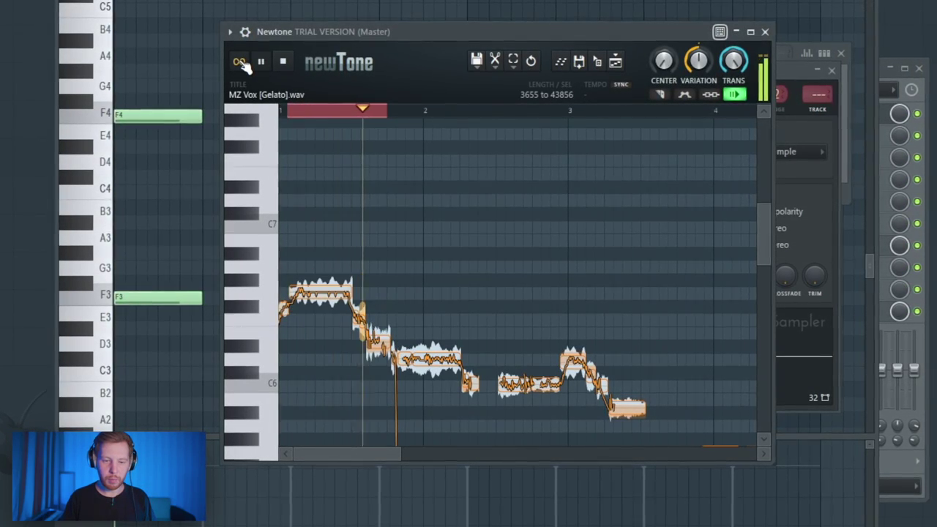
left_click(768, 30)
left_click(553, 49)
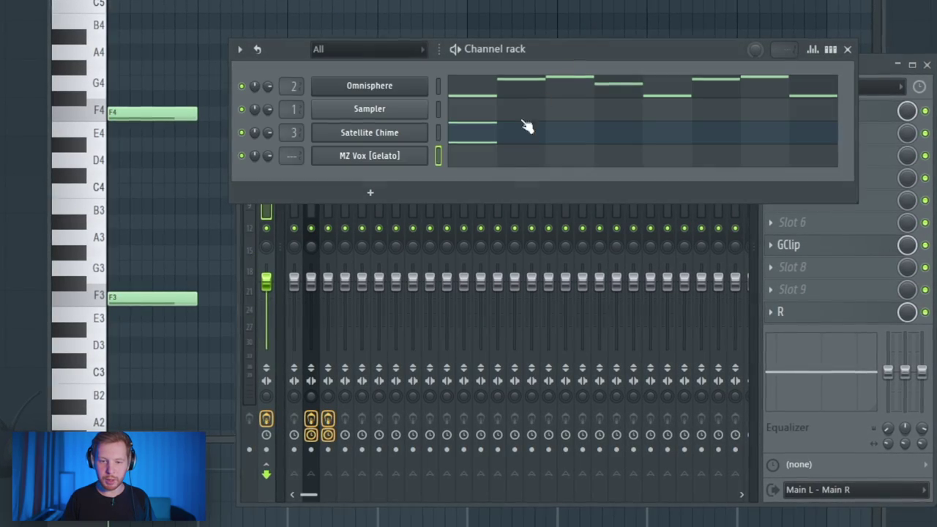
Step: Shorten, normalize and fade out the MZ Vox [Gelato] sample, and set its root note to G5
left_click(384, 157)
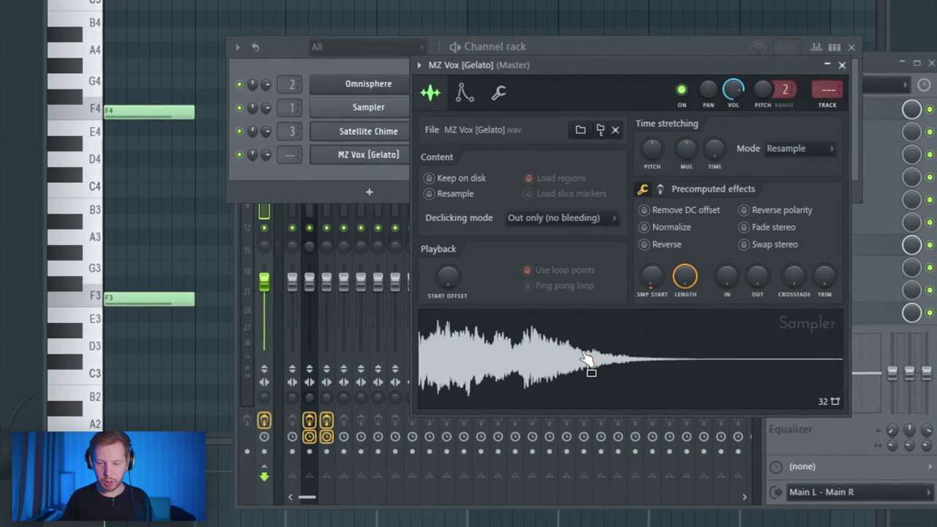
left_click_drag(687, 276, 686, 311)
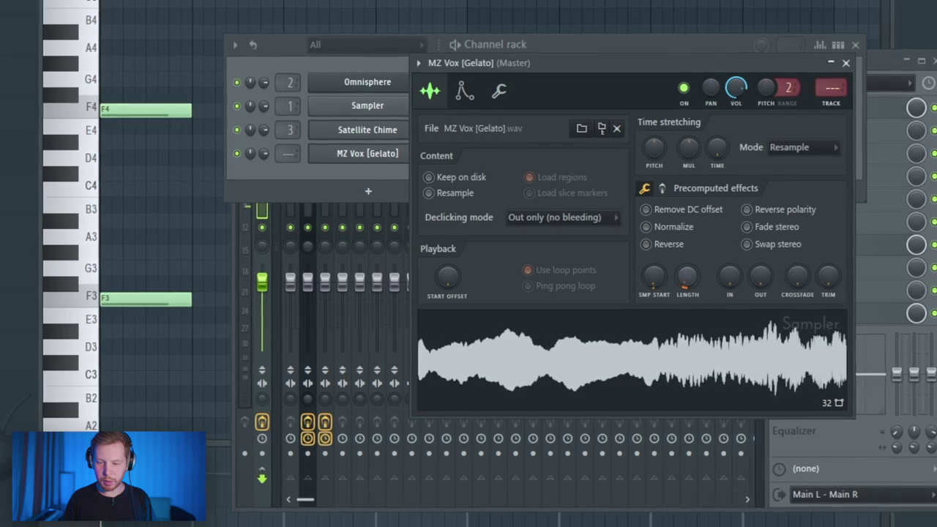
left_click(684, 226)
left_click_drag(765, 277, 766, 246)
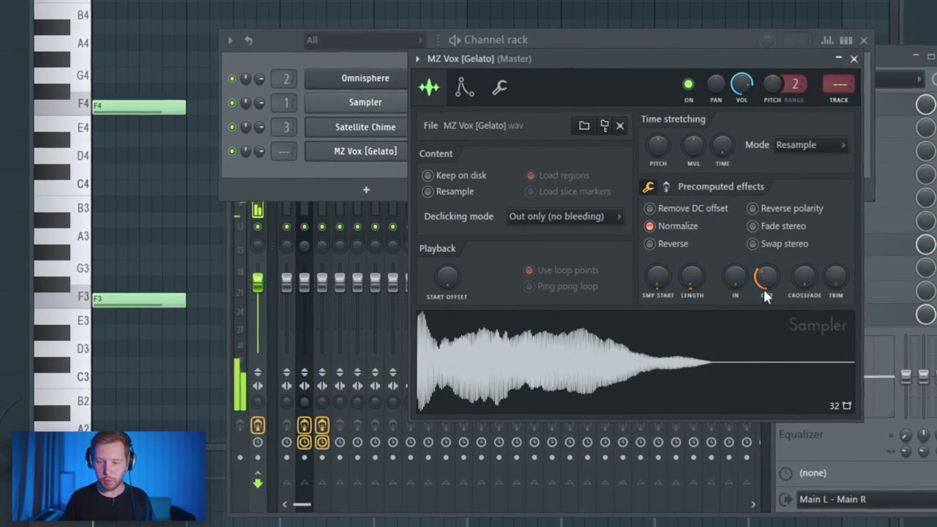
left_click(500, 87)
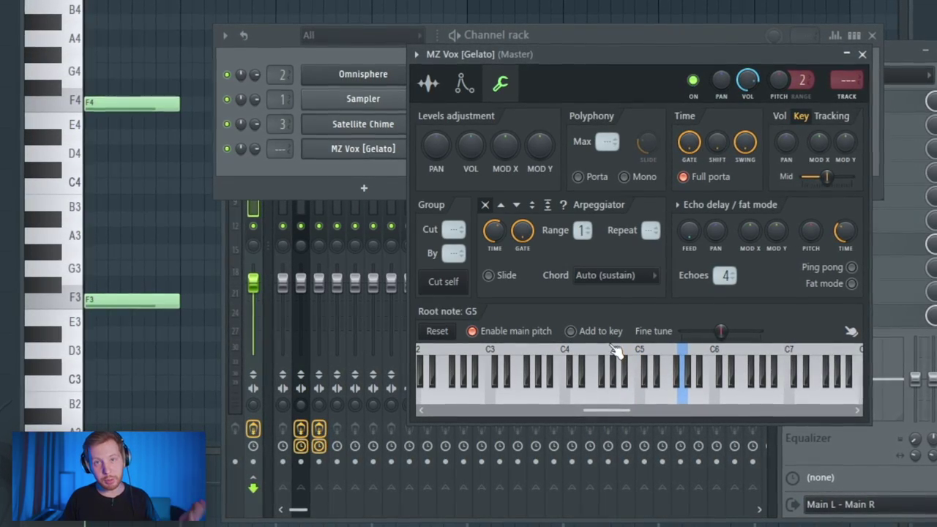
left_click(429, 85)
Step: Route MZ Vox [Gelato] to a mixer track named Vox with DS-10 Drum Shaper at 72% attack and RC-20 Retro Color in slot 2
left_click(315, 158)
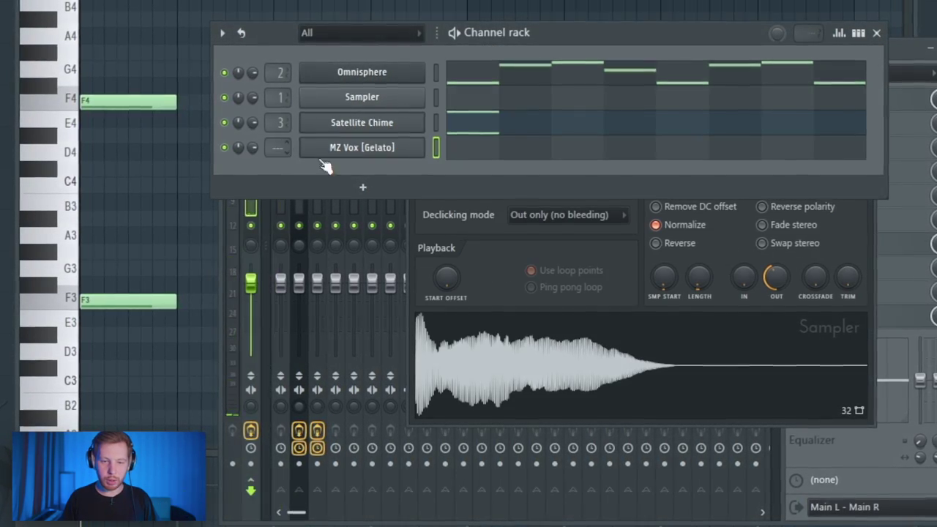
left_click(358, 213)
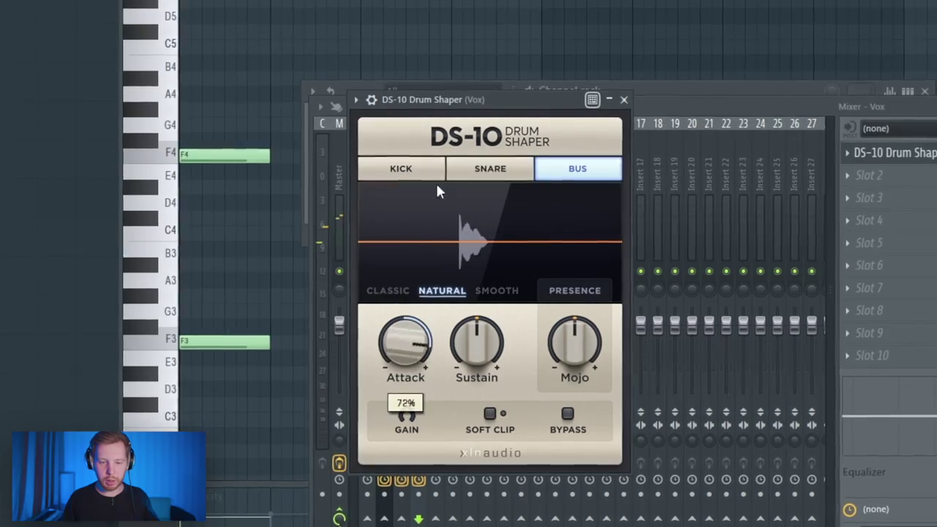
left_click(871, 175)
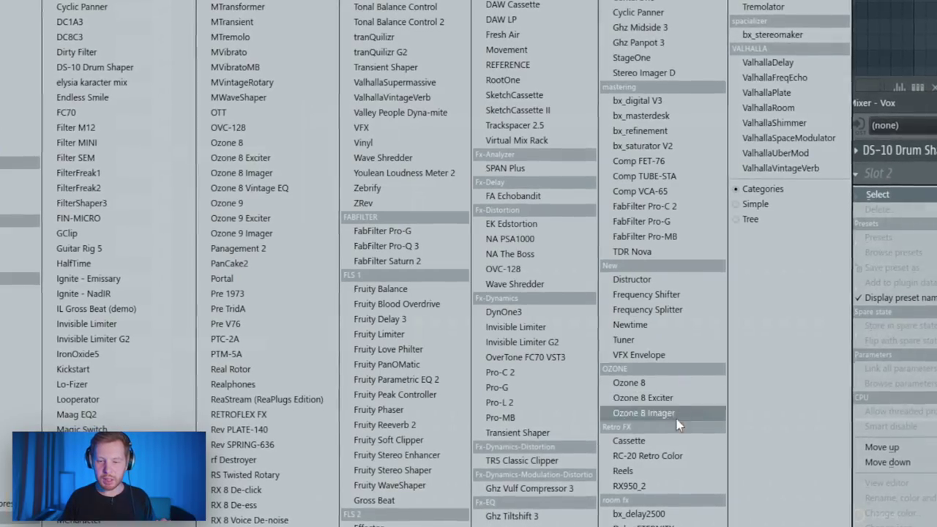
left_click(648, 457)
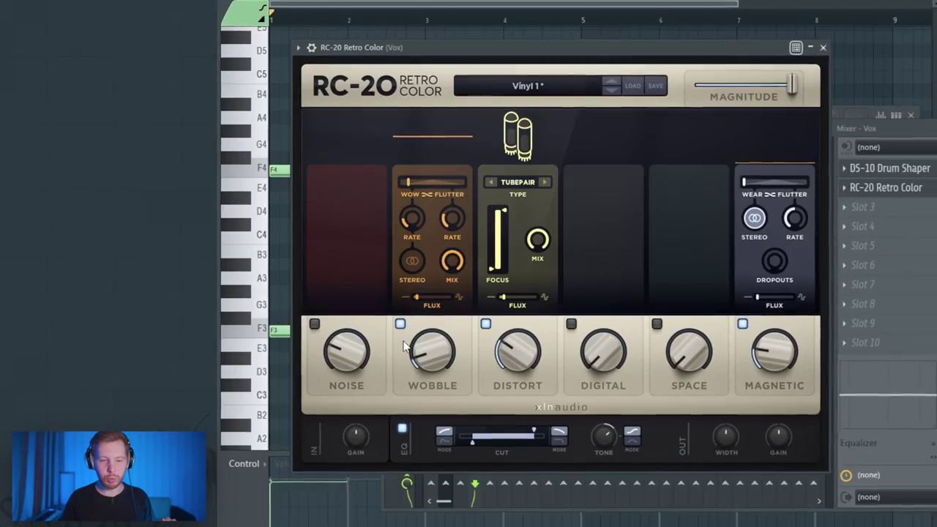
Step: In the Vox track's RC-20, disable Wobble, raise Distort and the low cut, and enable Space with 37% decay
double_click(528, 372)
left_click_drag(695, 357, 700, 296)
left_click_drag(714, 182, 684, 187)
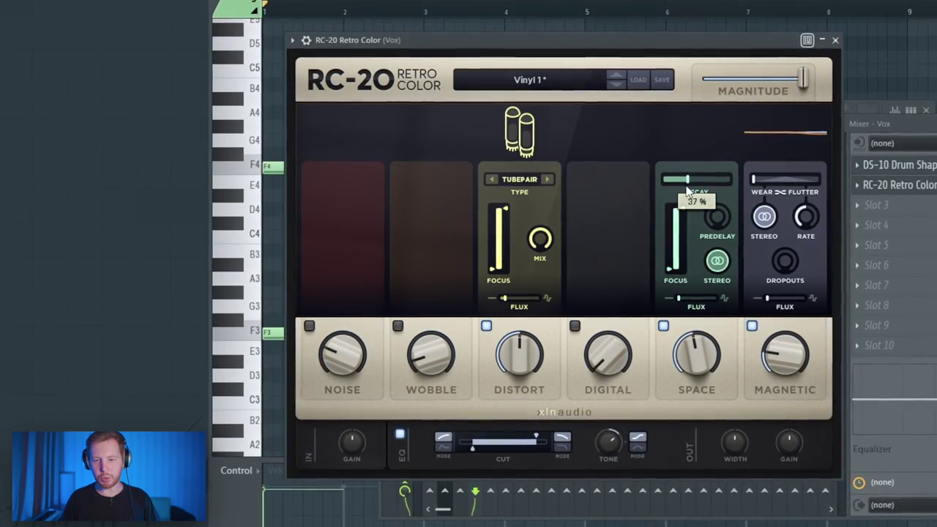
left_click_drag(472, 446, 500, 446)
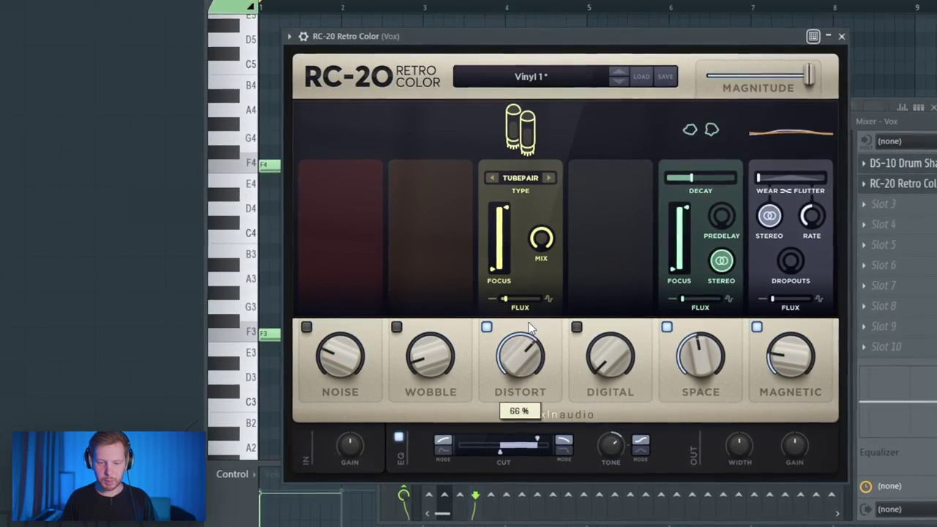
left_click_drag(528, 333, 528, 309)
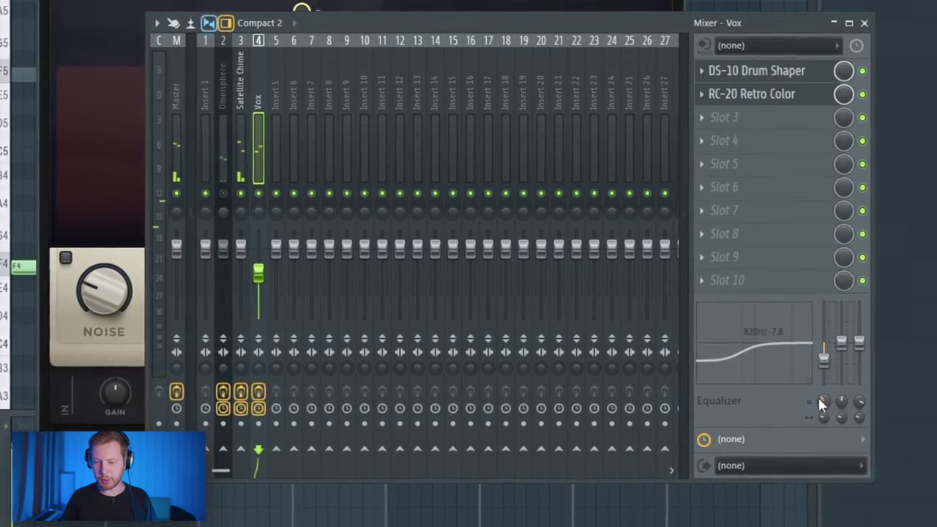
Step: Add RC-20 Retro Color to slot 3 of the Omnisphere mixer track, after Gross Beat
left_click(221, 132)
left_click(743, 70)
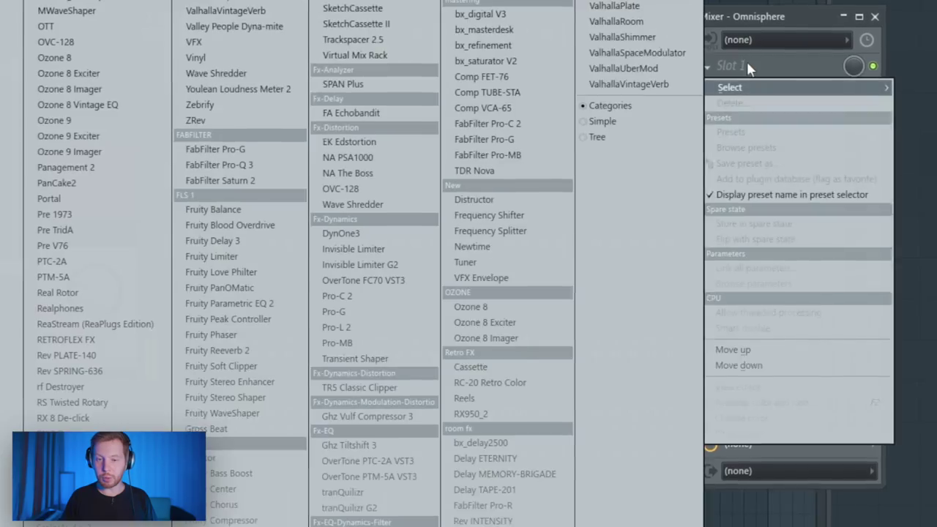
left_click(749, 58)
left_click(741, 110)
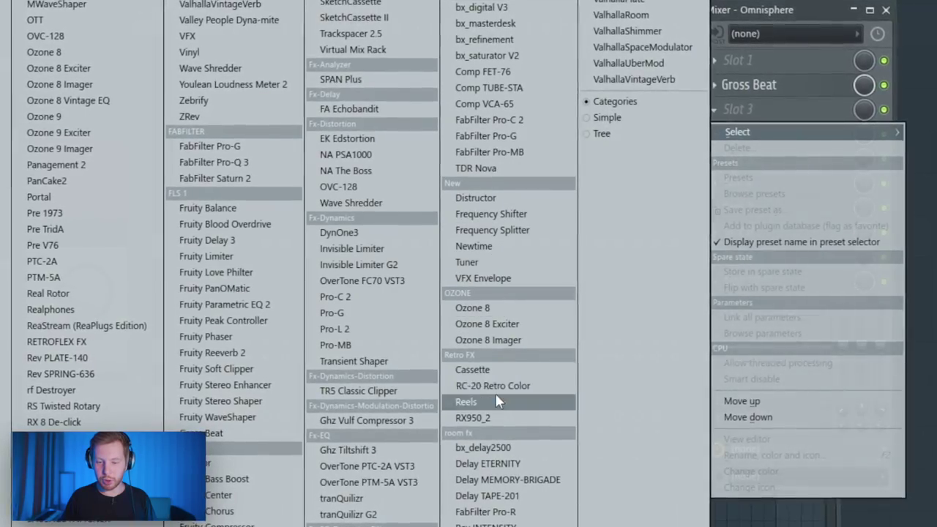
left_click(492, 383)
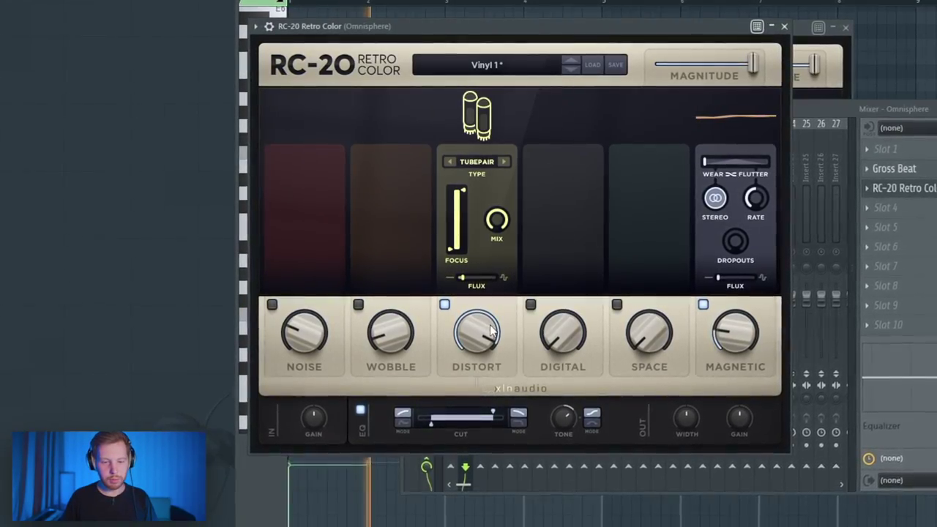
Step: Lower Distort and raise Space in the Omnisphere track's RC-20, and move the effect ahead of Gross Beat in the chain
left_click_drag(488, 352, 498, 408)
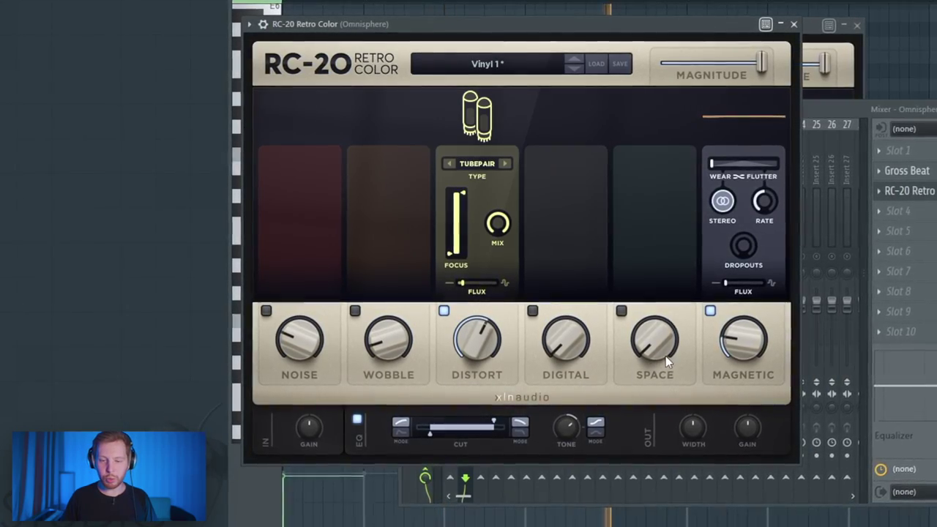
left_click_drag(661, 349, 691, 268)
left_click_drag(677, 164, 654, 166)
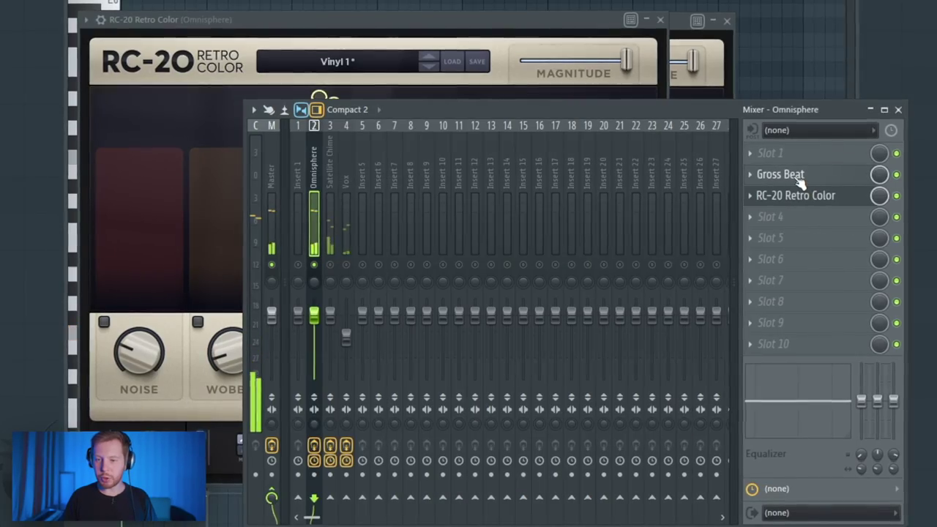
left_click_drag(799, 182, 802, 201)
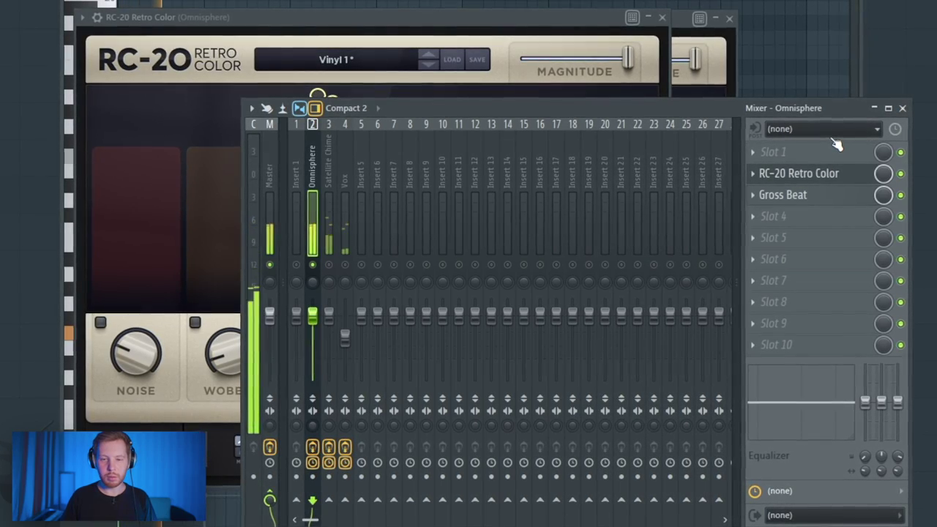
left_click(808, 174)
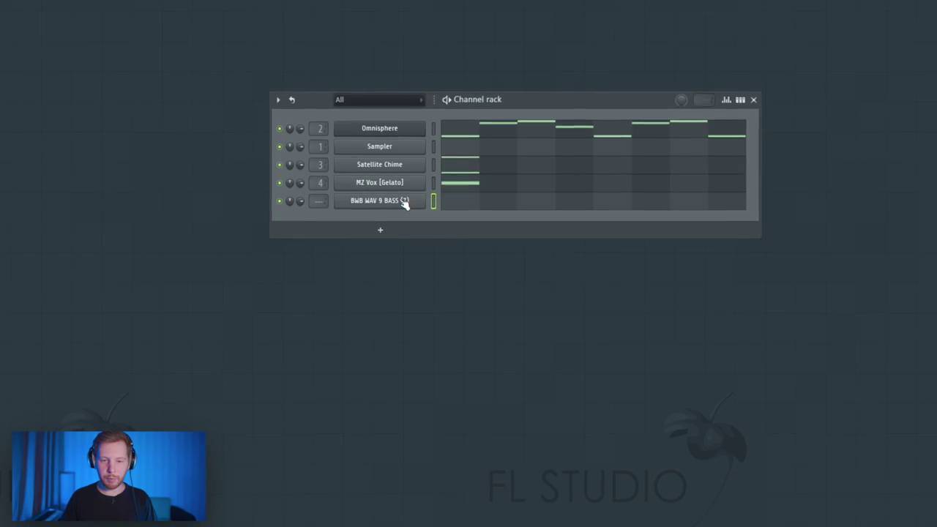
Step: Check the pitch of the BWB WAV 9 BASS (7) sample in Newtone and review its root note setting
left_click(401, 200)
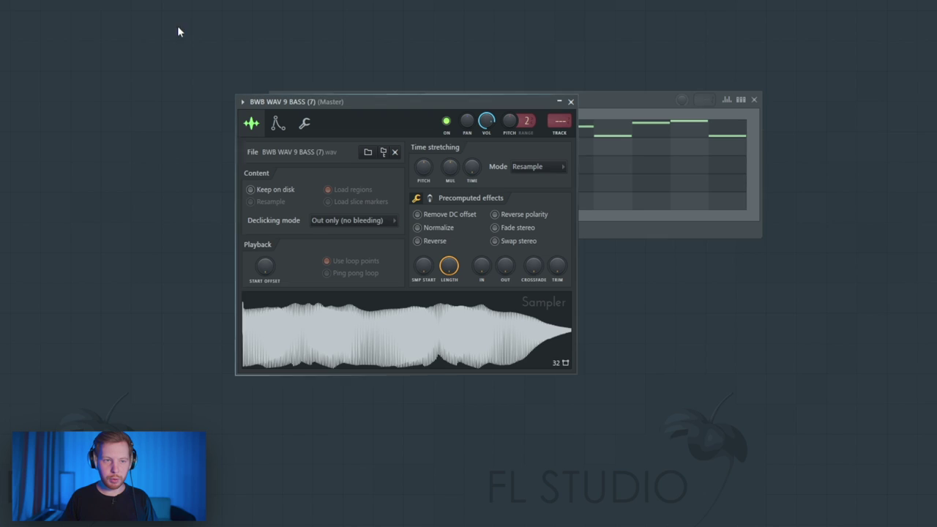
left_click(468, 413)
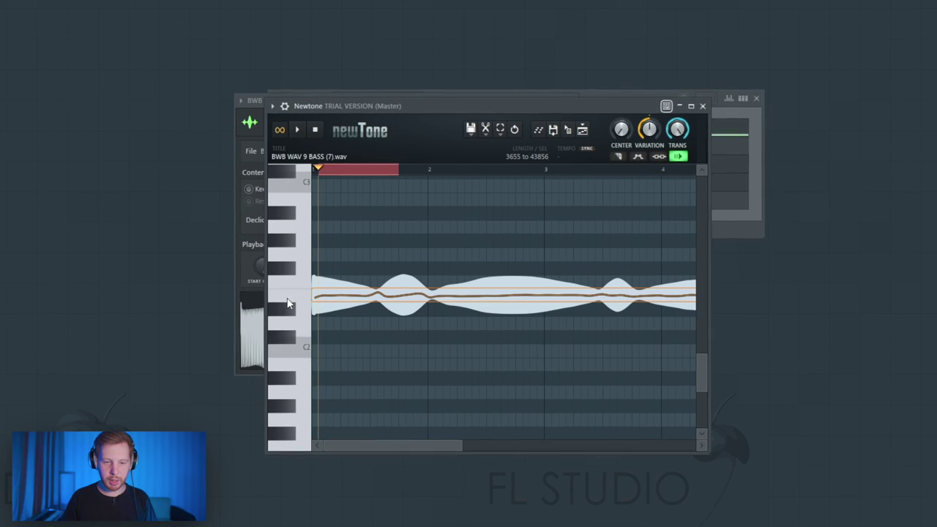
left_click(706, 107)
left_click(302, 120)
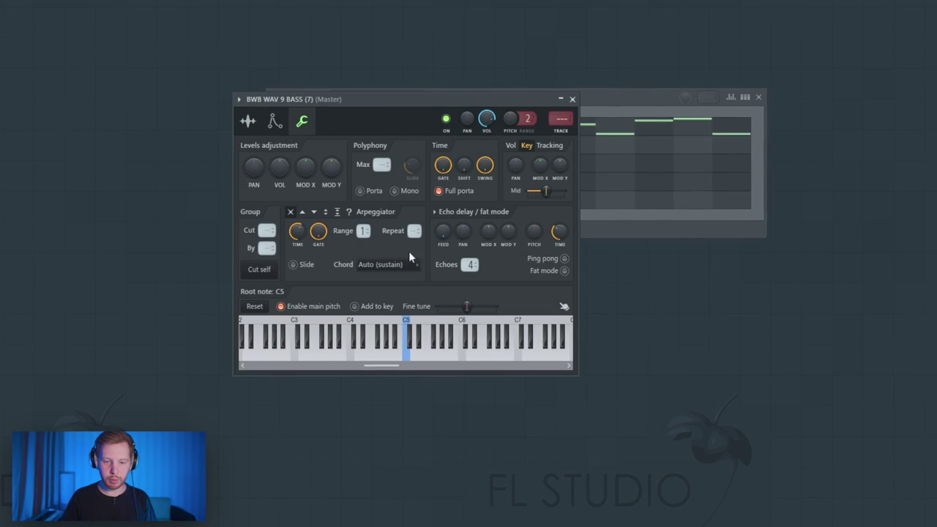
left_click(247, 121)
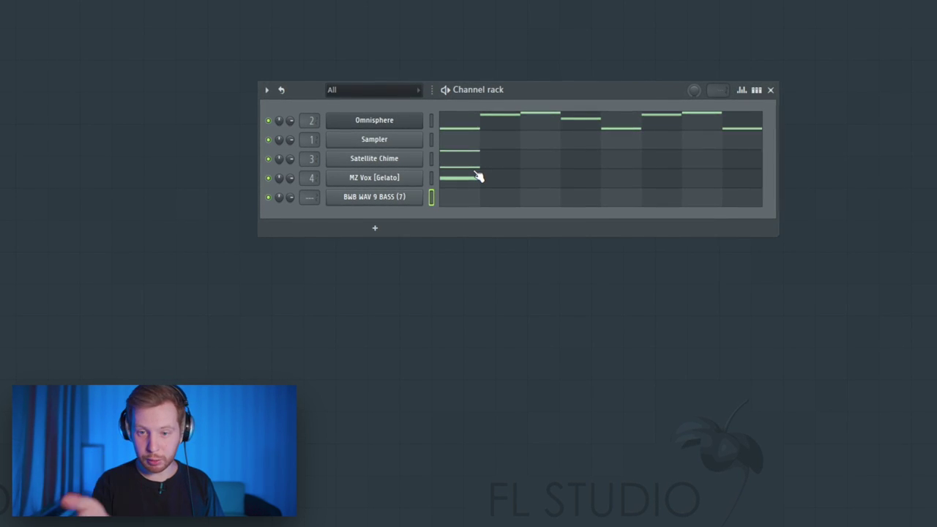
Step: Draw an F5 note for BWB WAV 9 BASS (7) and stretch it across all eight bars
left_click(489, 200)
left_click(176, 169)
left_click_drag(236, 170, 757, 176)
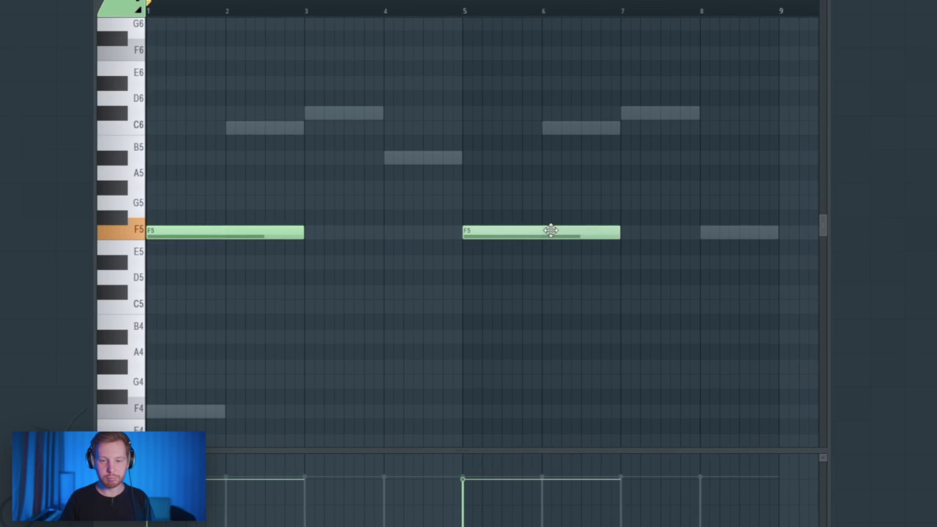
left_click_drag(306, 234, 783, 260)
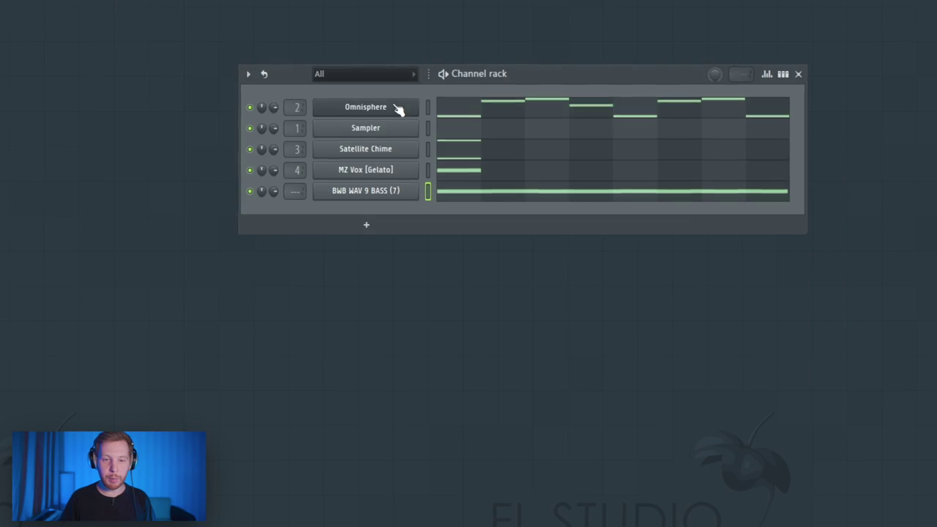
Step: Insert reFX Nexus as a new instrument channel
right_click(398, 107)
mouse_move(486, 203)
left_click(703, 156)
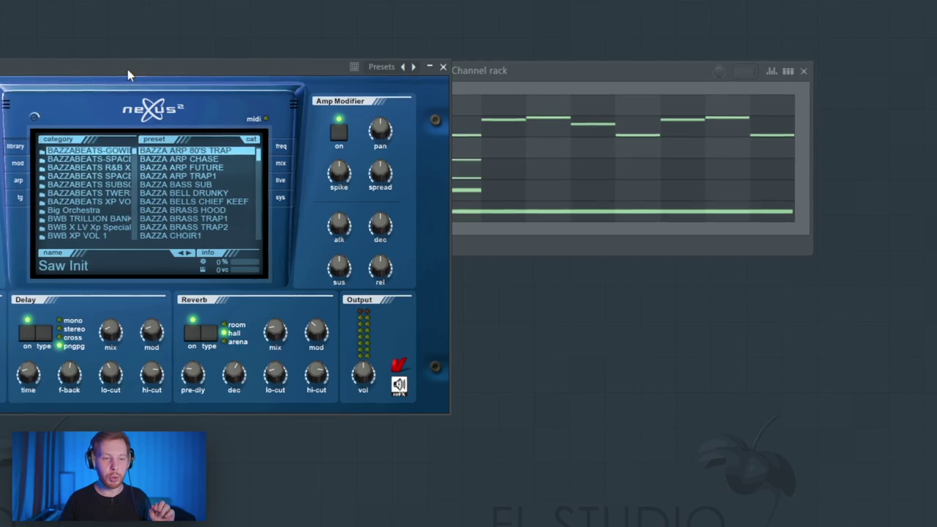
left_click_drag(128, 69, 463, 53)
Step: Search the Nexus presets for brass, try AD BR Brass Ensemble and load AD BR Orch Brass
scroll(425, 184, "down", 15)
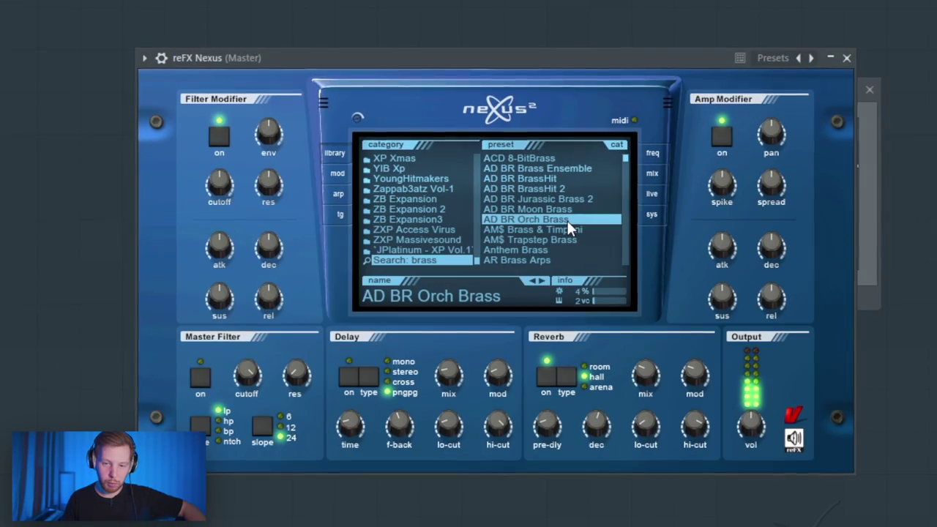
left_click(565, 168)
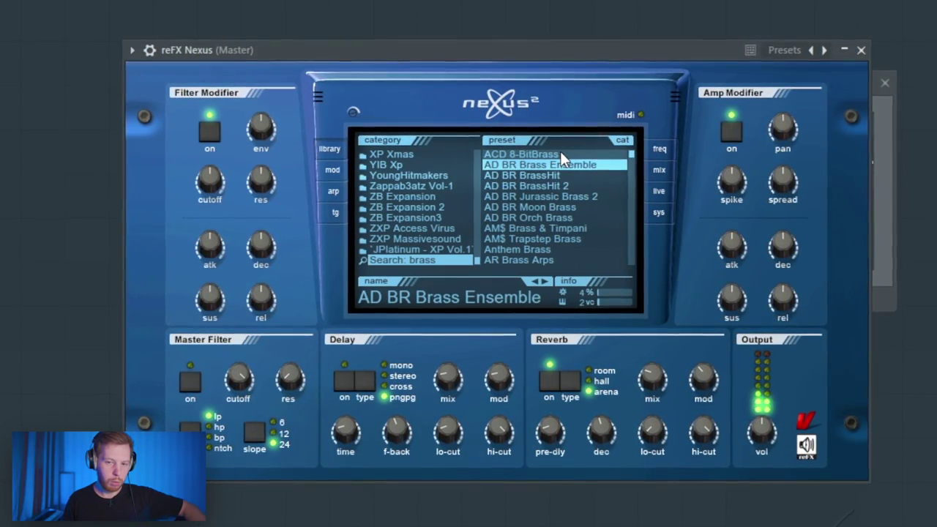
left_click(518, 218)
Step: In the Nexus piano roll, move the eight-bar F5 note down to F4 and layer a copy an octave lower at F3
left_click(666, 172)
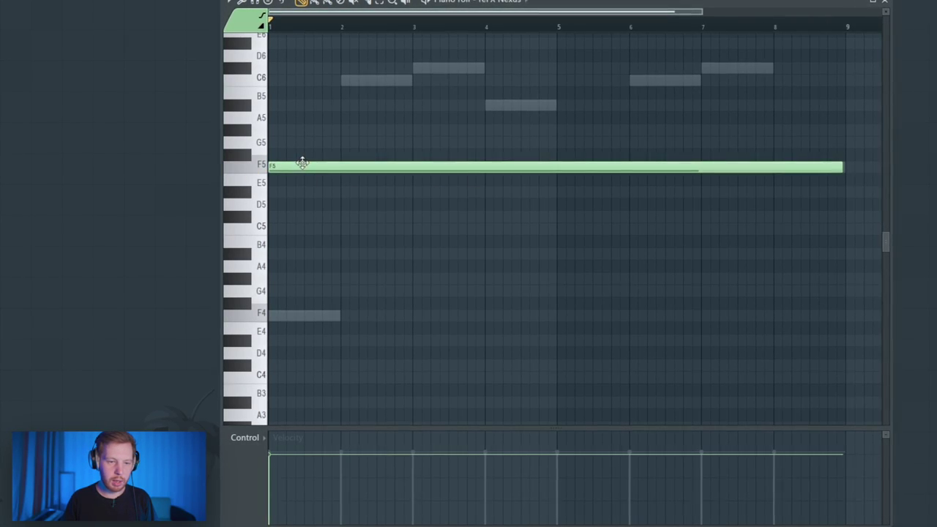
left_click_drag(302, 162, 297, 293)
left_click_drag(297, 293, 298, 315)
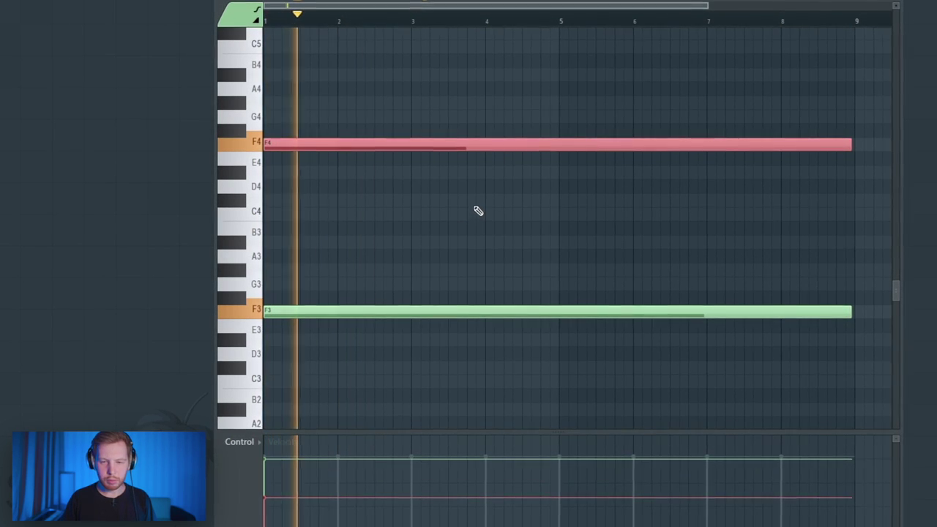
key("ctrl+d")
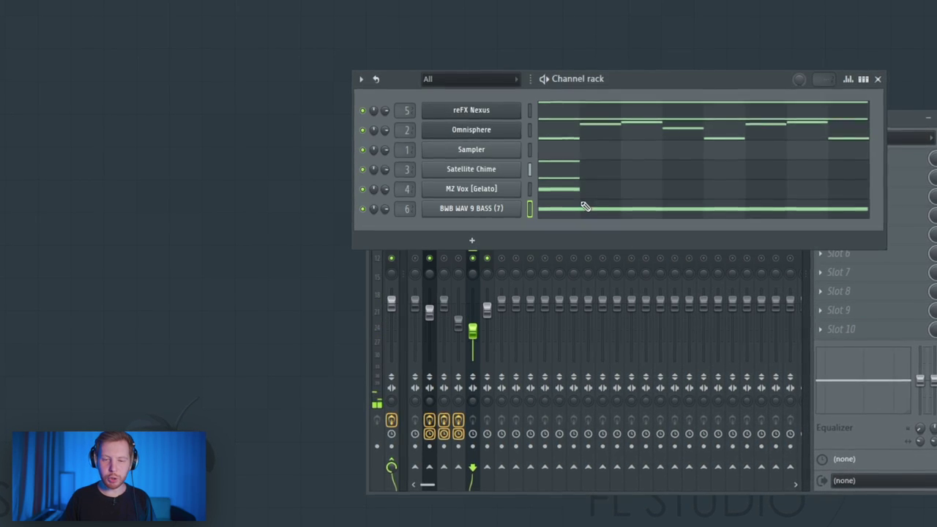
Step: Audition the eight-bar F5 bass note and cut the notes out of the reFX Nexus channel
left_click(585, 207)
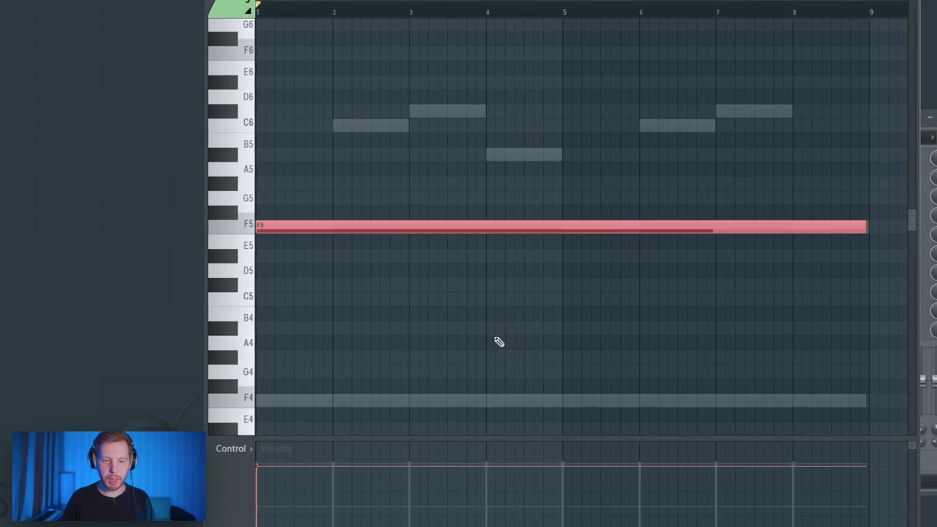
key("space")
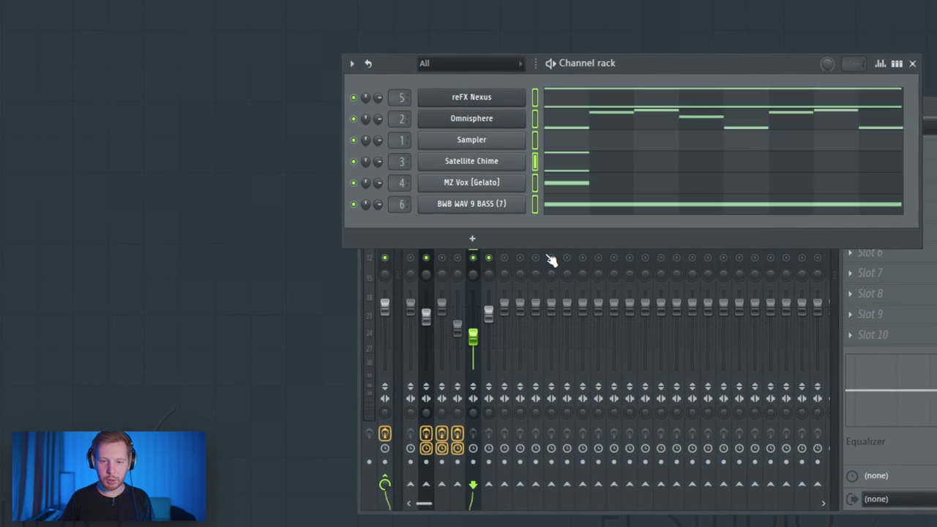
left_click(535, 96)
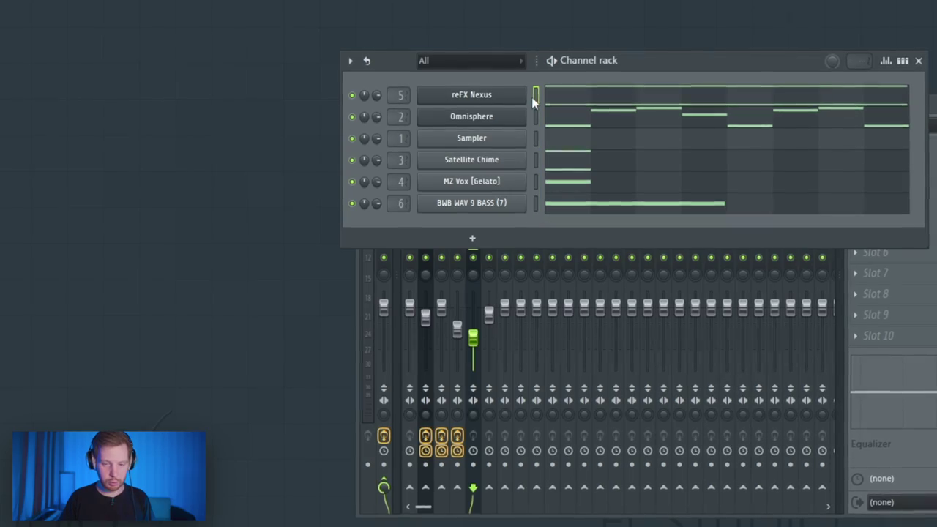
Step: Insert Kontakt as a new channel and load Tonal - Brass - Low Ensemble - Burst from Symphobia 4 Pandora
right_click(494, 115)
mouse_move(553, 213)
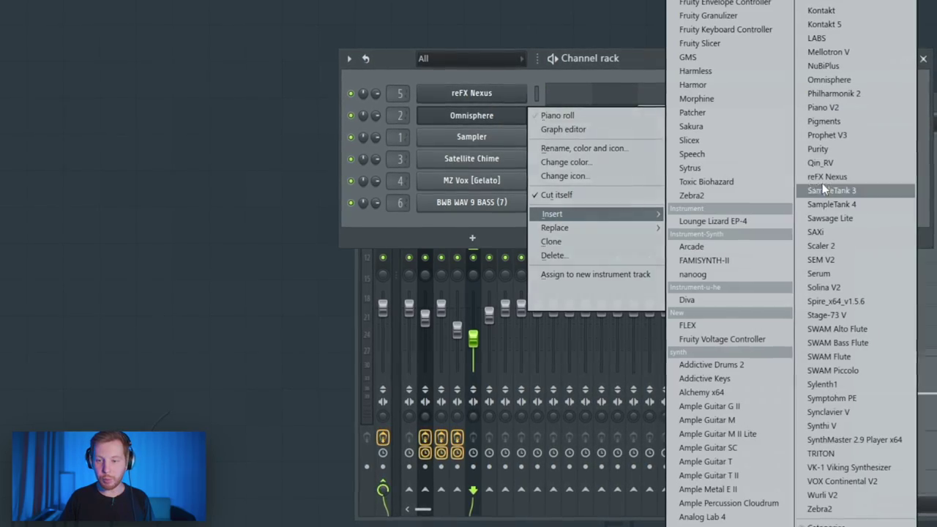
left_click(845, 101)
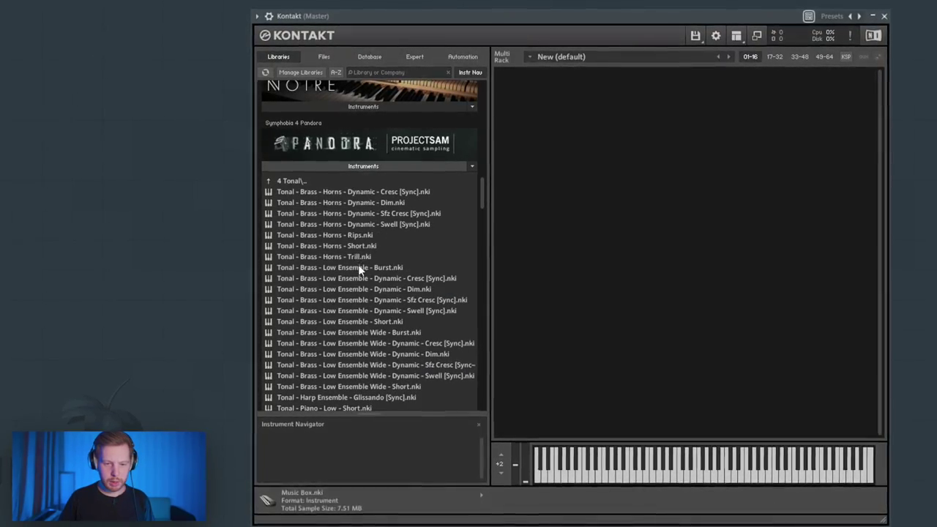
double_click(370, 268)
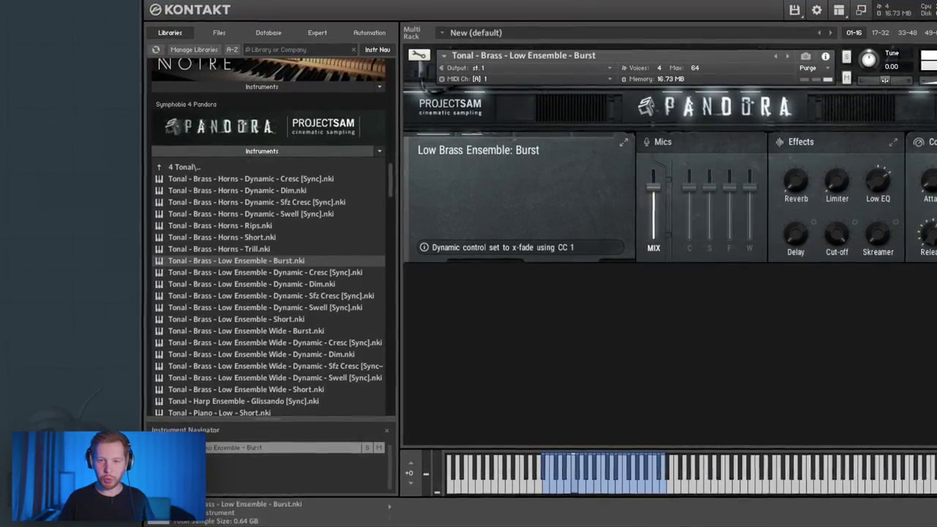
Step: Give Kontakt two-bar F2 and F3 notes at bars 1 and 5, and lower its mixer track volume
key("F6")
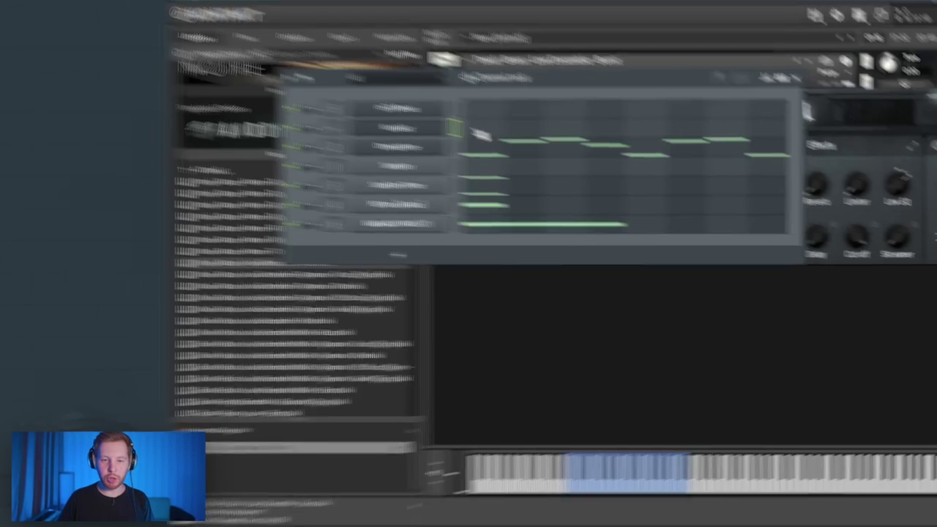
left_click(455, 125)
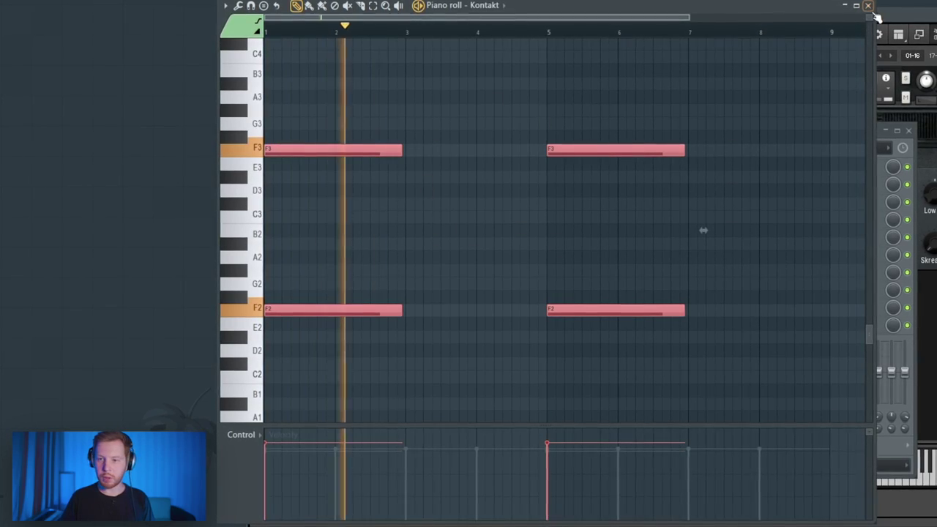
left_click(869, 5)
left_click_drag(491, 315, 491, 322)
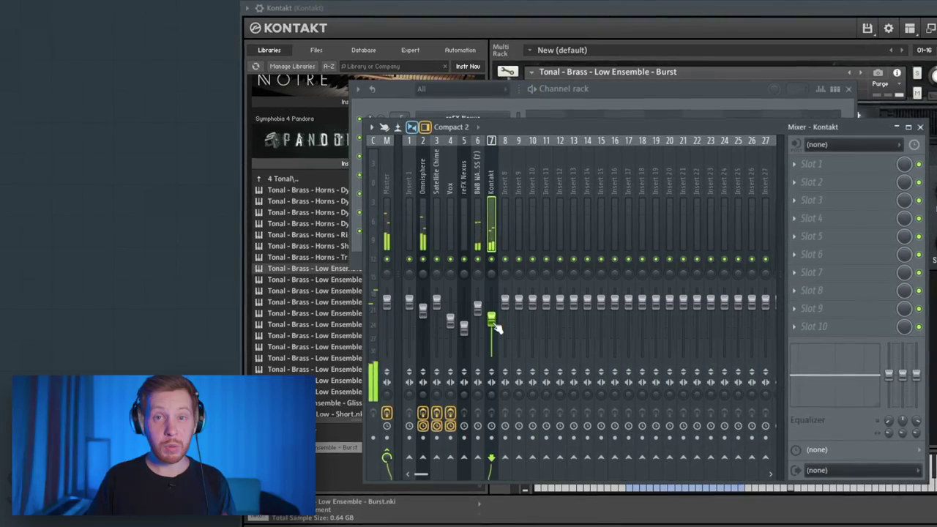
left_click(925, 126)
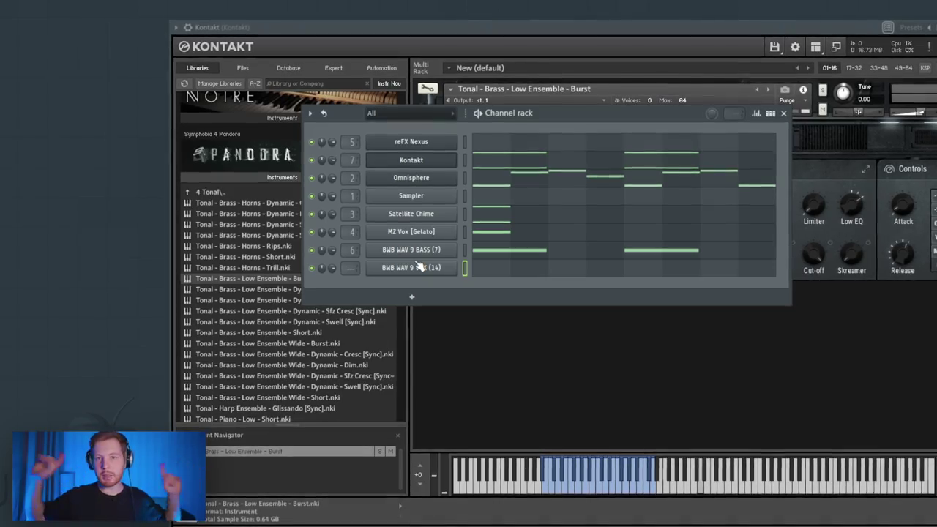
Step: Check the pitch of the BWB WAV 9 VOX (14) sample in Newtone
left_click(418, 268)
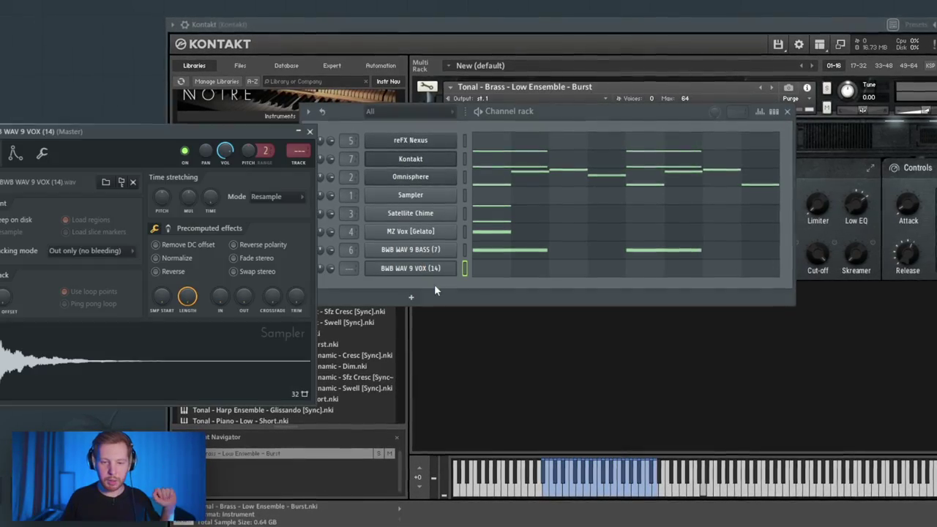
right_click(143, 347)
left_click(218, 411)
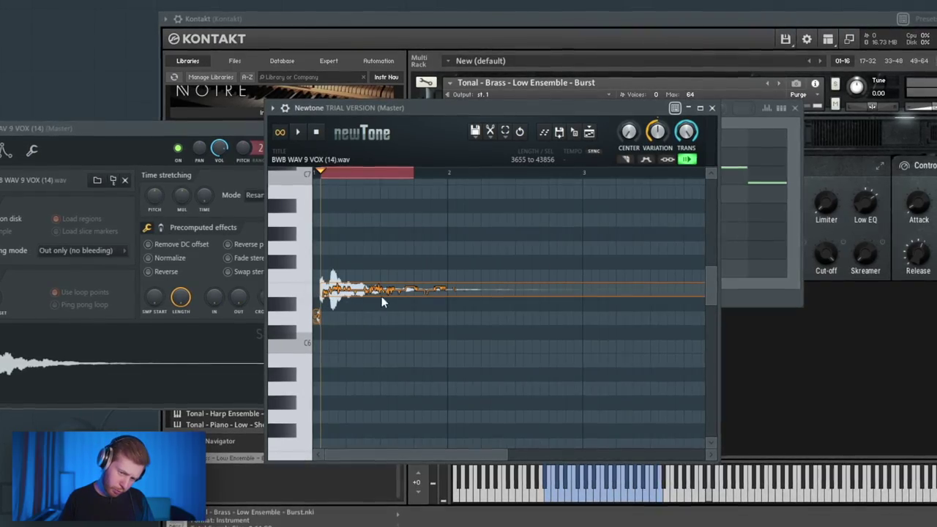
left_click(713, 107)
Step: Set the root note of BWB WAV 9 VOX (14) to E5 and trim the sample start to its loudest point
left_click_drag(166, 129, 480, 133)
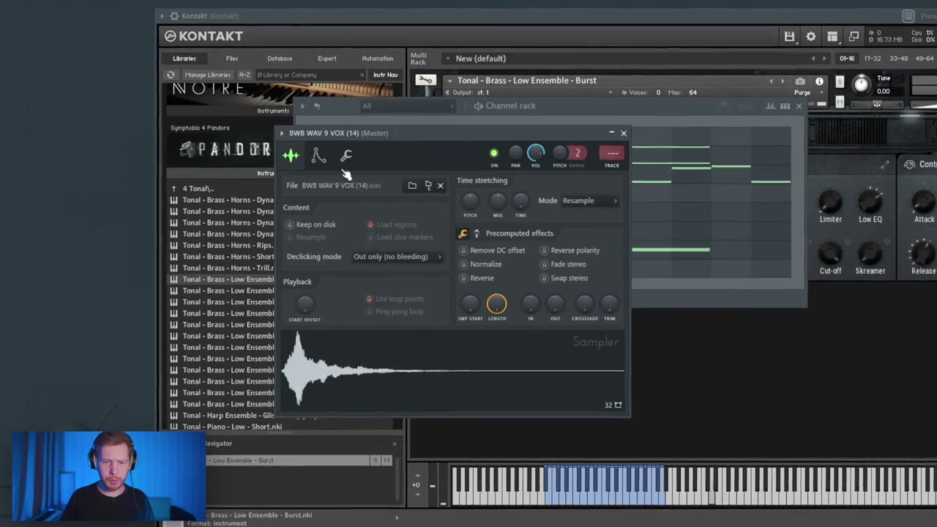
left_click(346, 154)
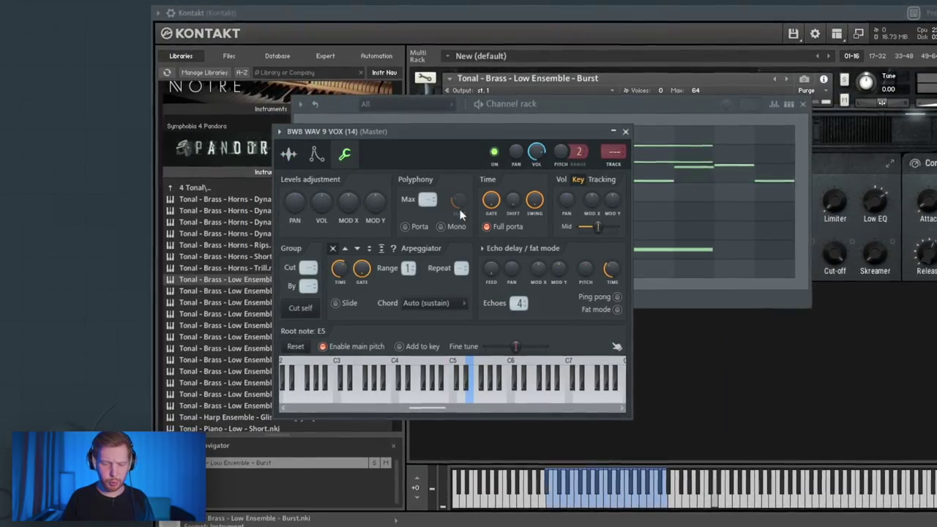
left_click(289, 154)
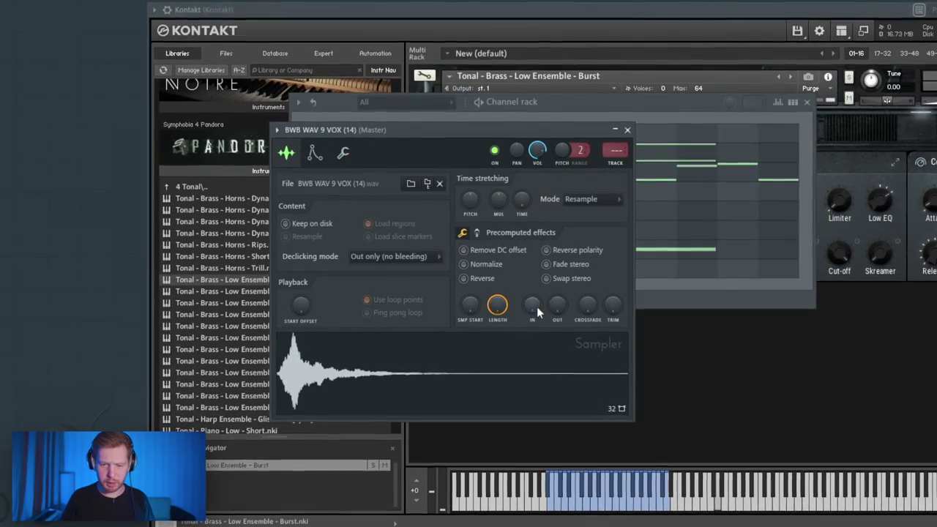
left_click_drag(469, 305, 470, 298)
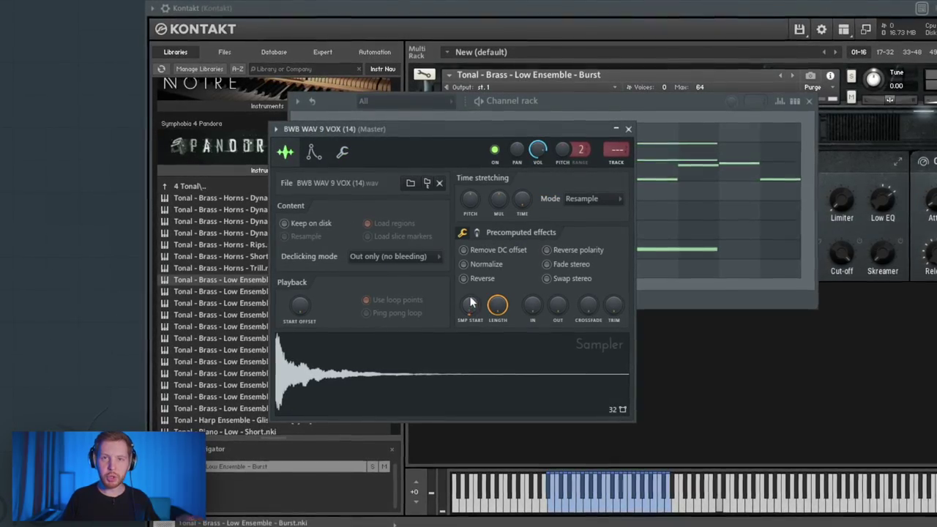
Step: Enable the volume envelope of BWB WAV 9 VOX (14) with maximum hold and minimum attack, decay and sustain
left_click(313, 152)
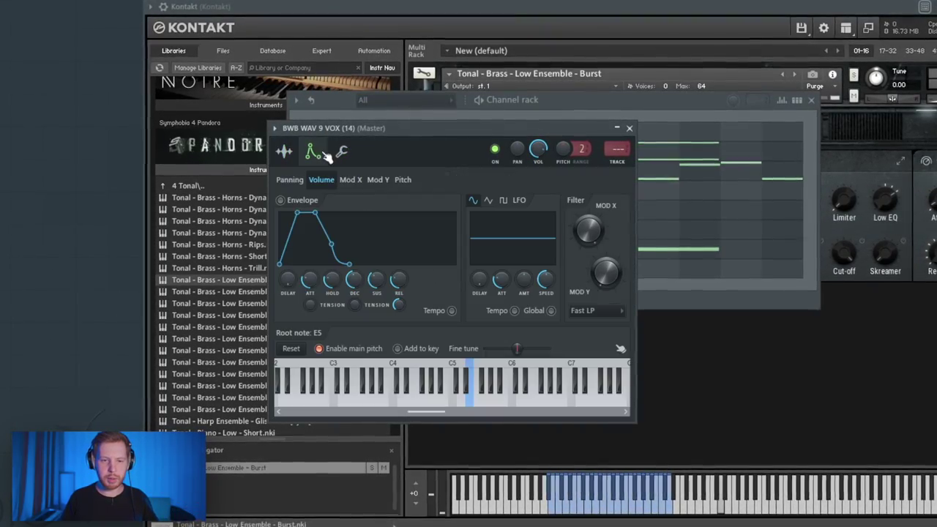
left_click_drag(333, 279, 354, 311)
left_click_drag(375, 280, 398, 288)
left_click_drag(308, 284, 308, 279)
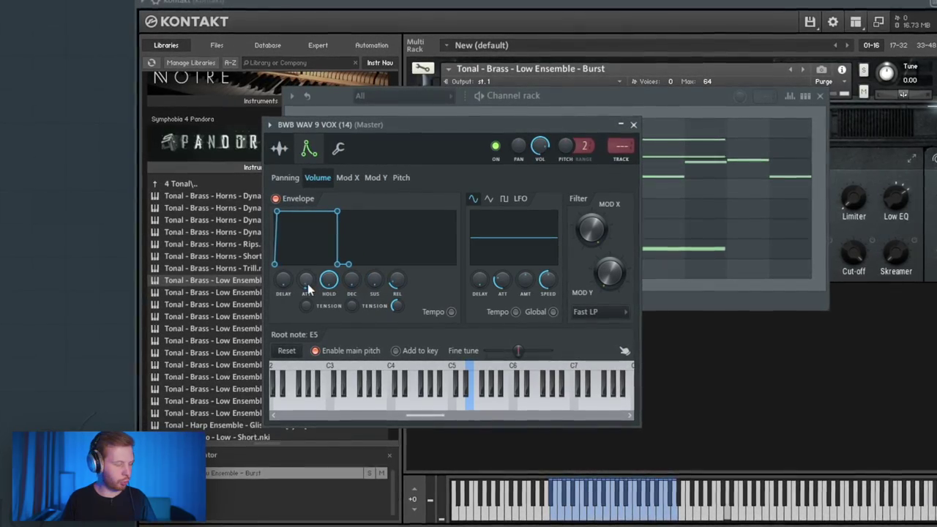
Step: Enter and position short F5 notes for BWB WAV 9 VOX (14) in the piano roll
left_click(690, 290)
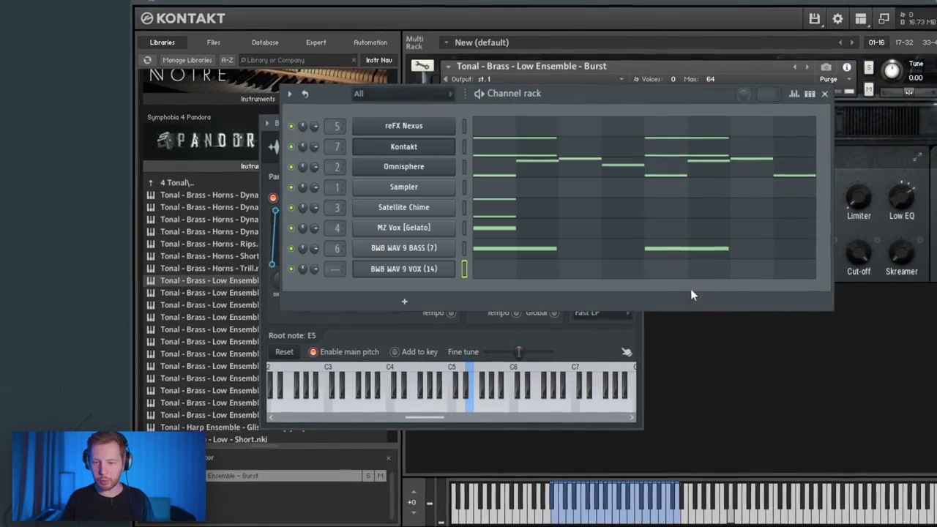
left_click(553, 271)
left_click_drag(331, 210, 320, 209)
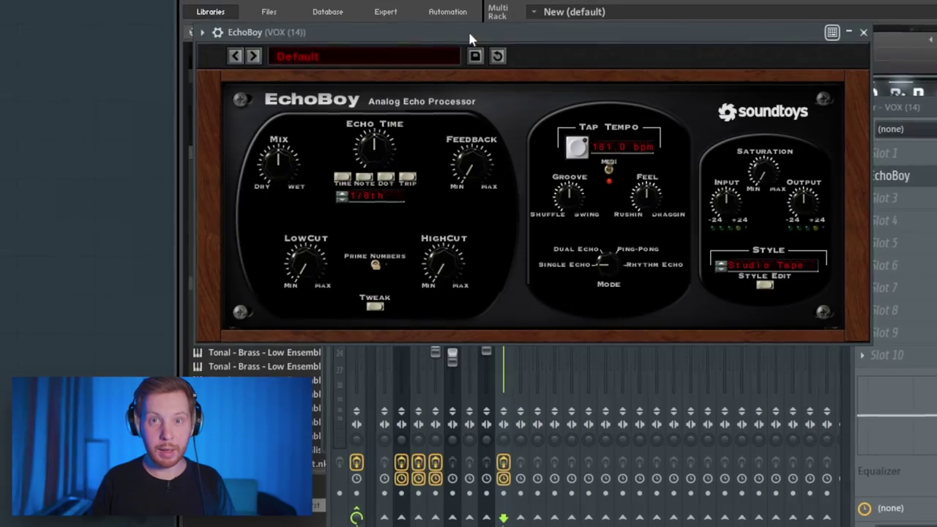
Step: Set EchoBoy on the VOX (14) track to Ping-Pong mode with 1/2 note ping and pong times, and raise the mix slightly
left_click(638, 250)
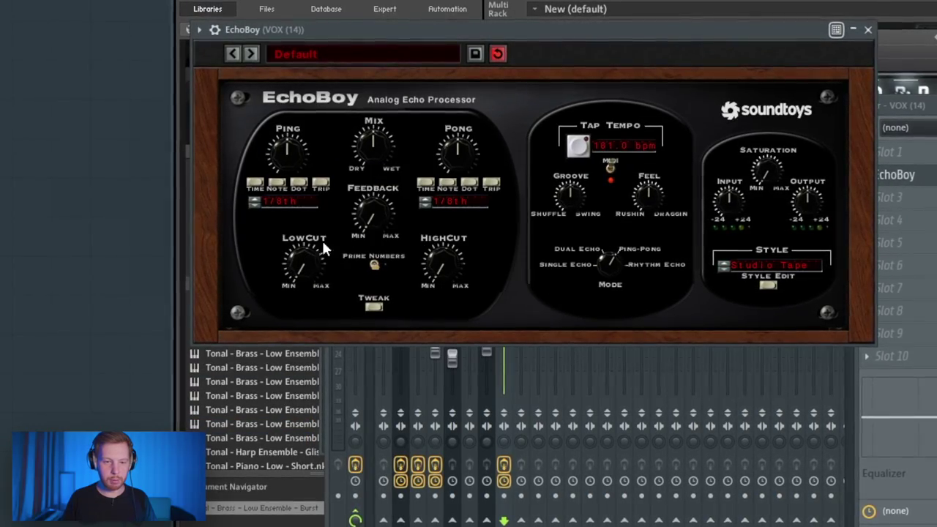
left_click(256, 199)
left_click(252, 199)
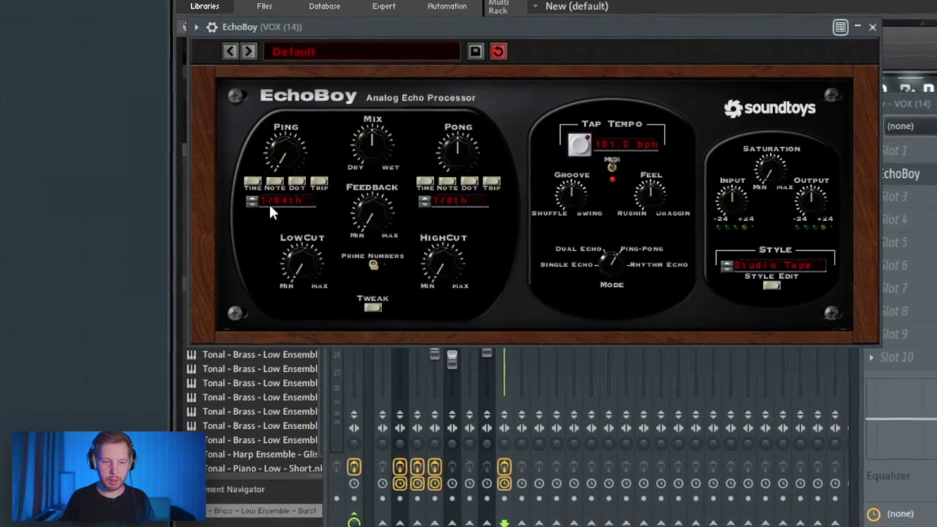
left_click(425, 204)
left_click(424, 205)
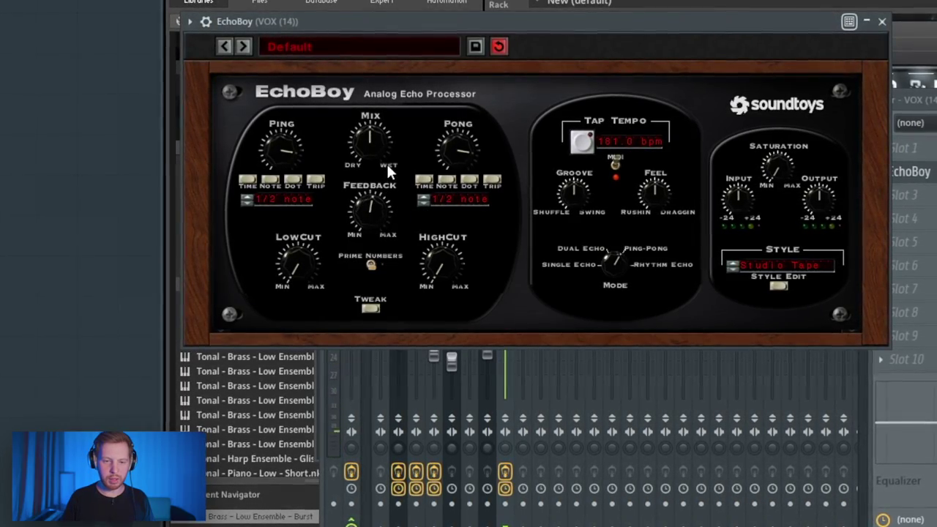
left_click_drag(388, 167, 385, 139)
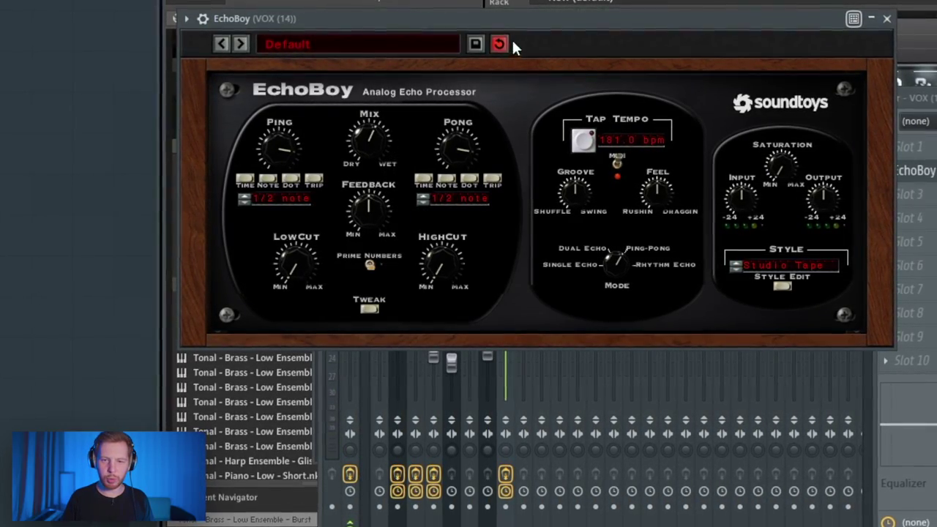
Step: Add RC-20 Retro Color after EchoBoy, turn up Space with a decay of about 55%, and raise the low cut
left_click_drag(525, 20, 580, 17)
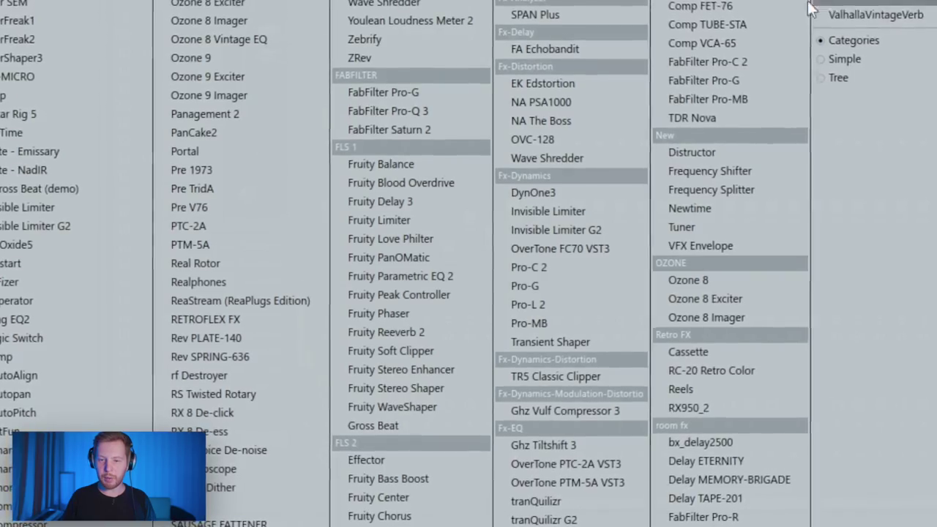
left_click(723, 375)
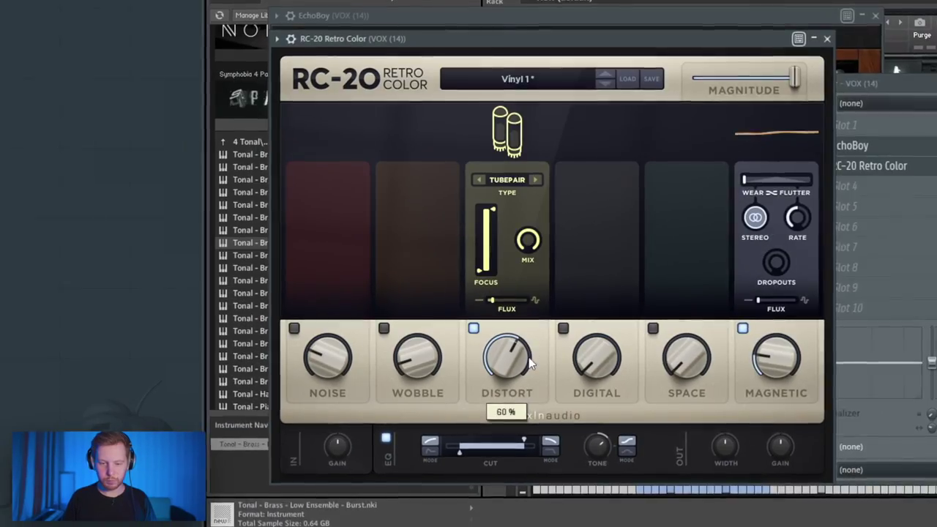
left_click_drag(690, 357, 720, 218)
left_click_drag(710, 180, 694, 181)
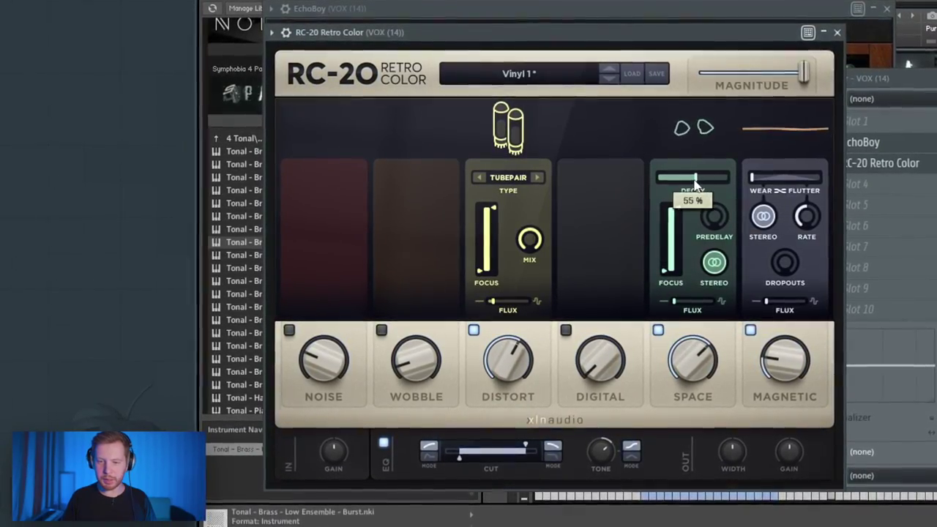
left_click_drag(460, 455, 479, 456)
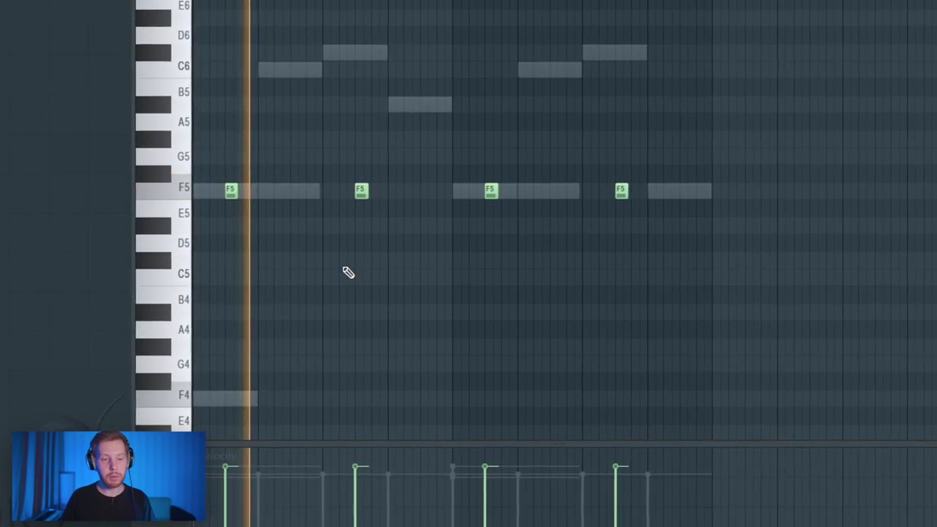
Step: Lower the VOX (14) mixer track volume and cut its mid equalizer band
key("F7")
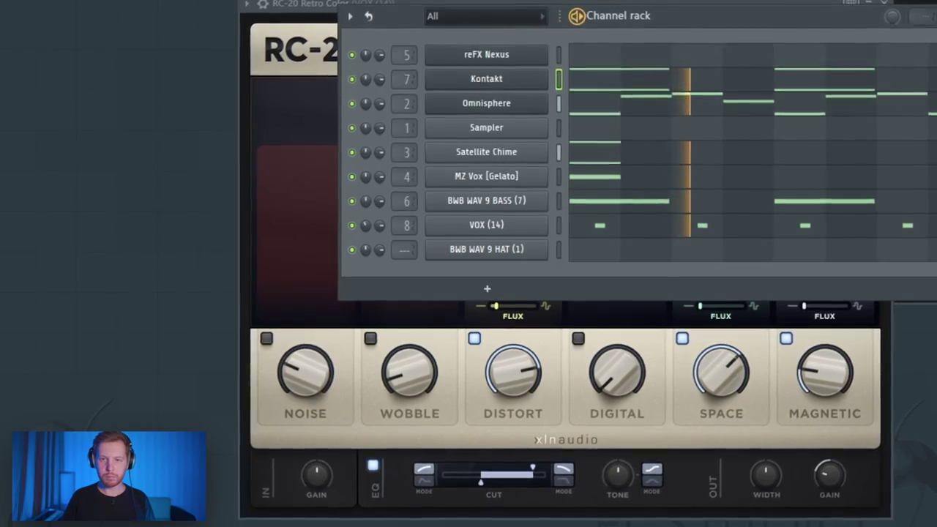
key("F9")
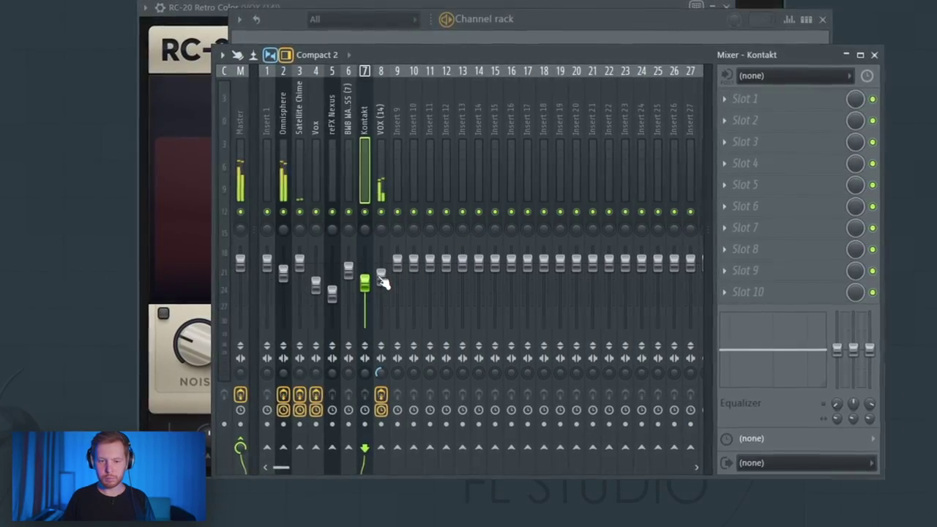
left_click(381, 278)
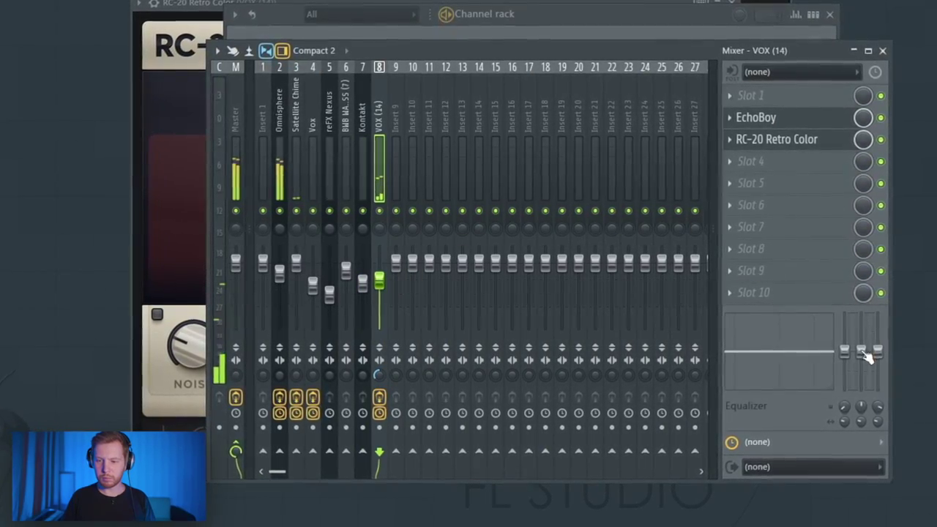
left_click_drag(853, 349, 848, 384)
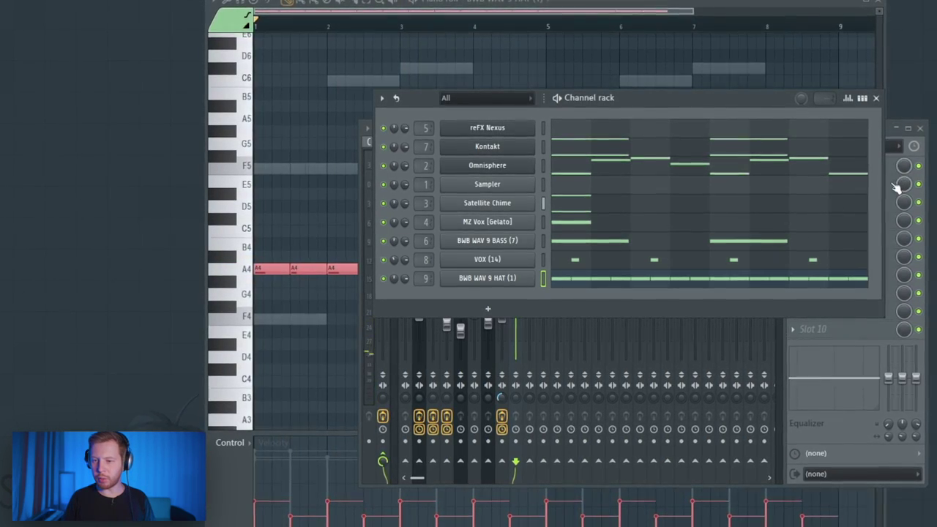
Step: Load Fruity Reeverb 2 on the BWB WAV 9 HAT (1) mixer track and choose one of its presets
left_click(897, 186)
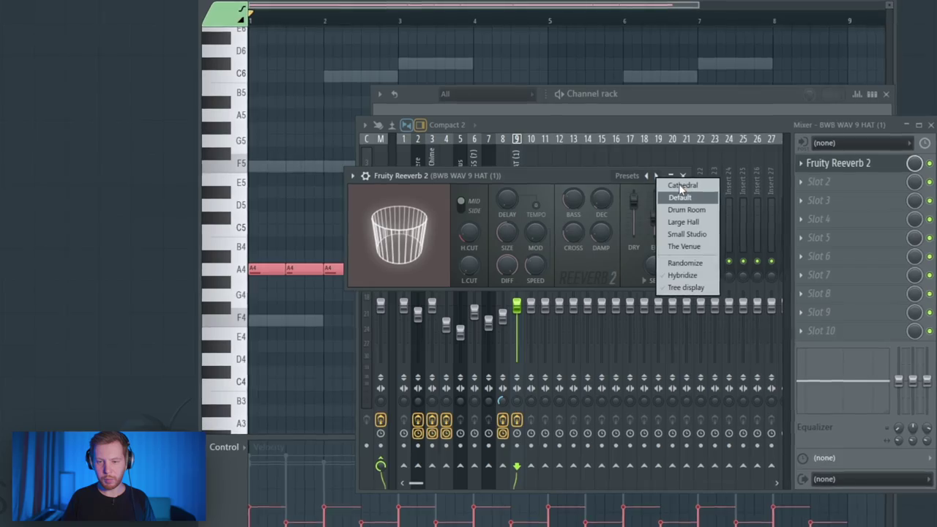
left_click(678, 192)
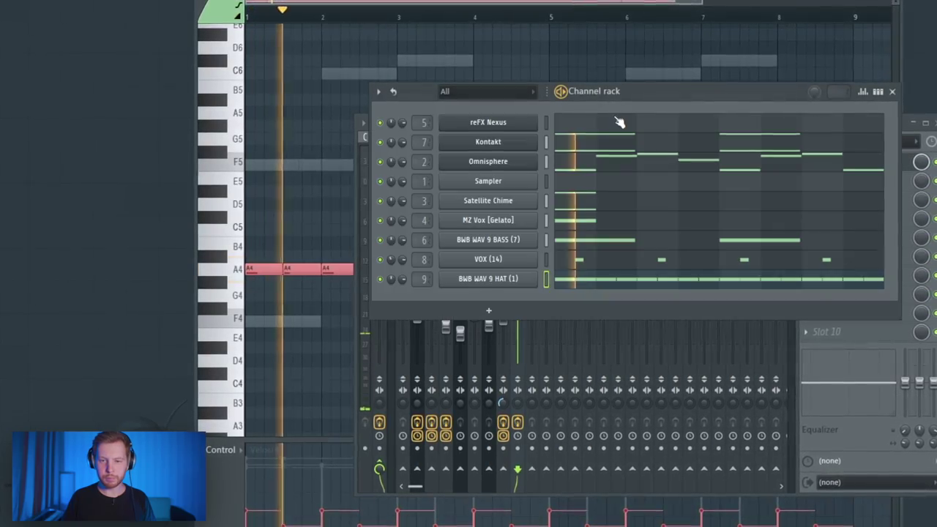
left_click(518, 350)
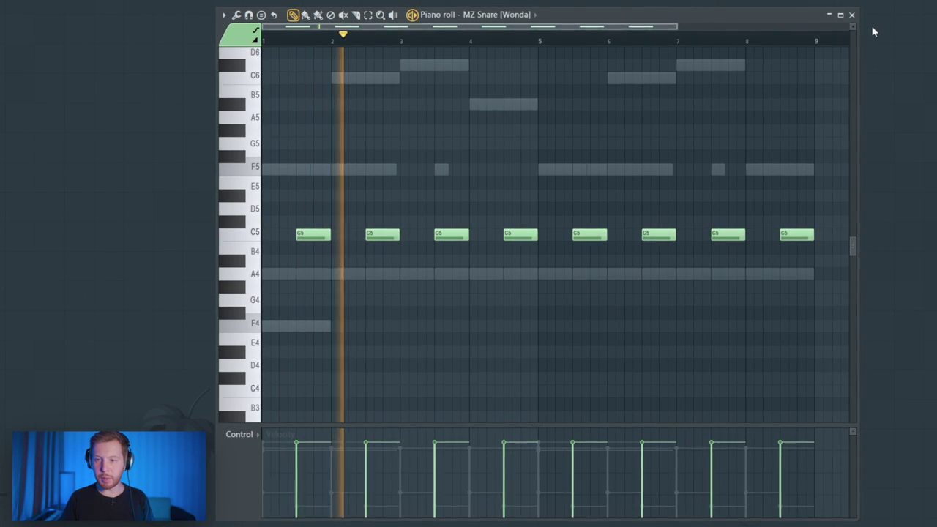
Step: Place two short C5 notes for MZ Snare [Houston], one just before and one just after the start of bar 2
left_click(854, 14)
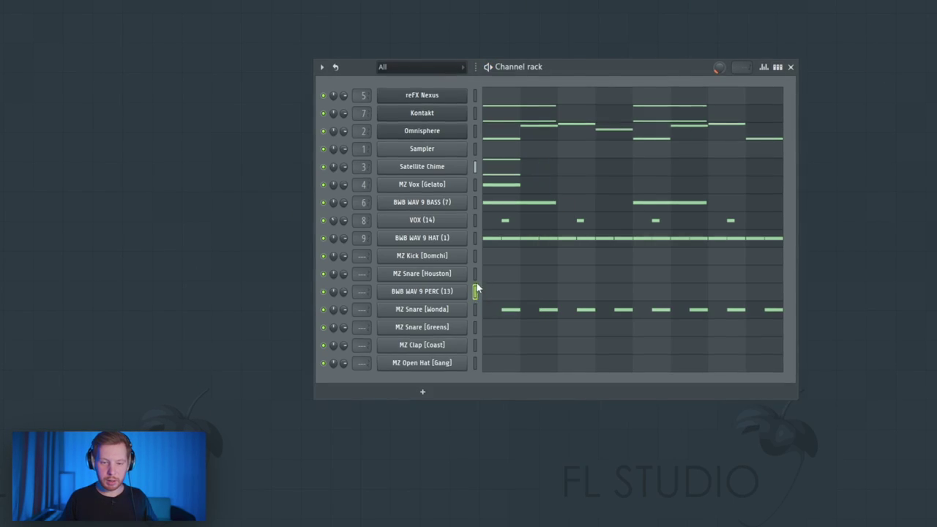
left_click(514, 278)
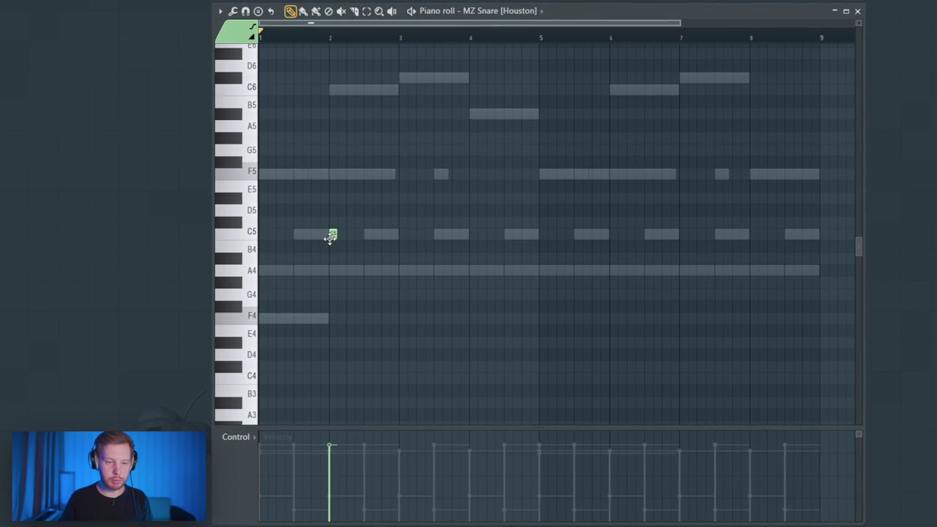
key("space")
left_click(341, 233)
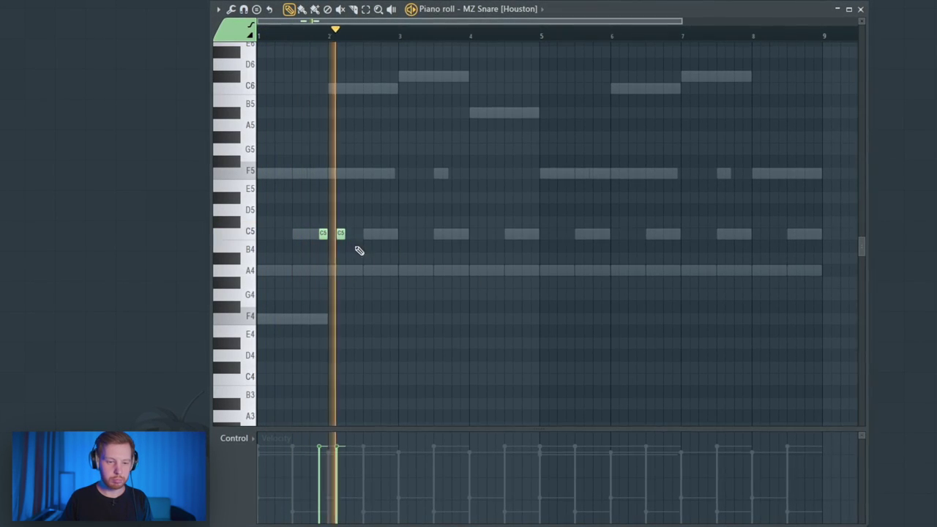
key("F7")
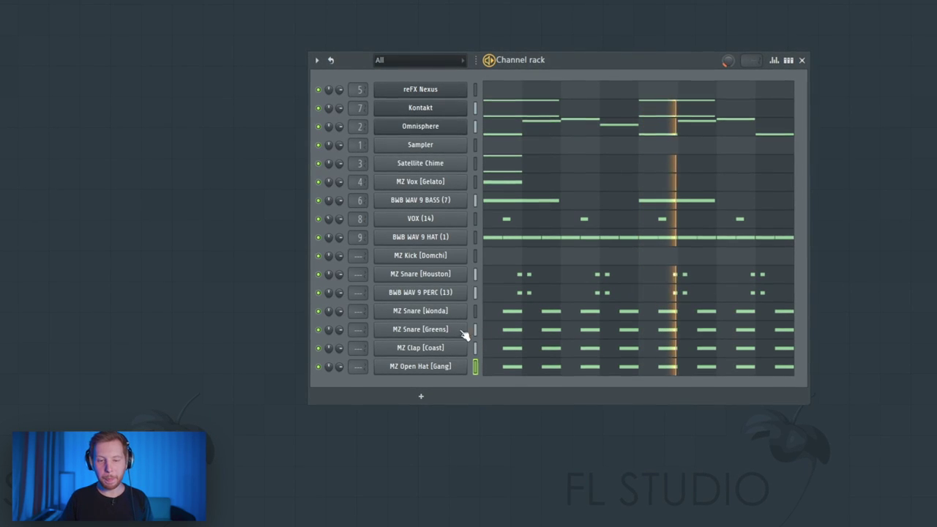
Step: Review the MZ Open Hat [Gang] sampler settings and adjust an additional precomputed effect on MZ Snare [Wonda]
left_click(432, 366)
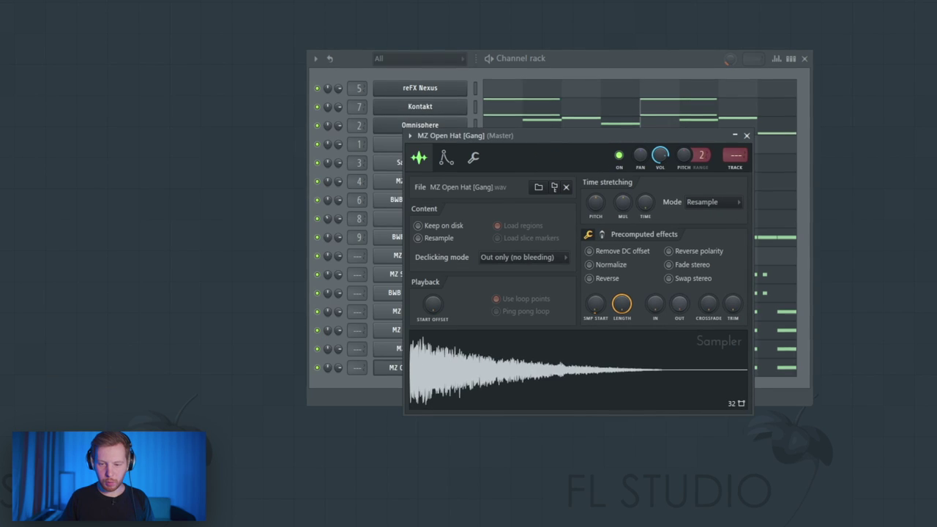
key("F7")
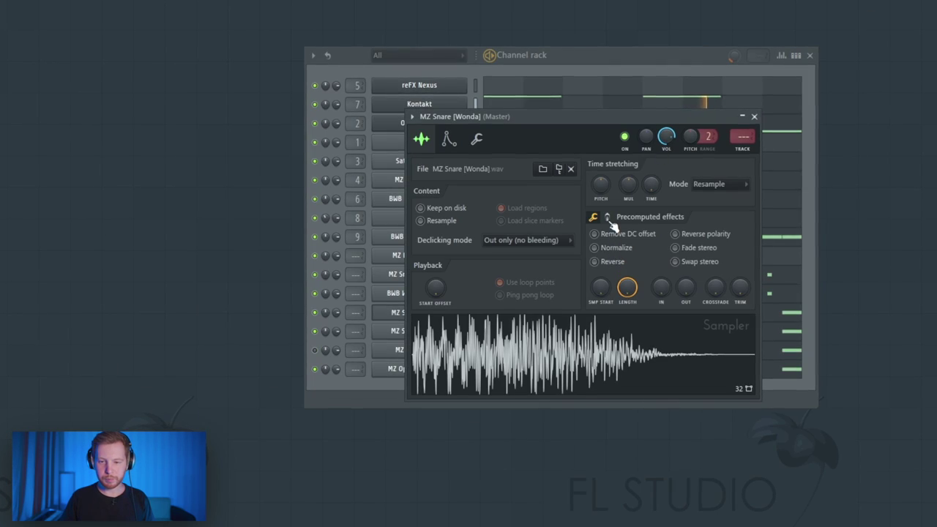
left_click(607, 218)
left_click_drag(629, 239, 630, 243)
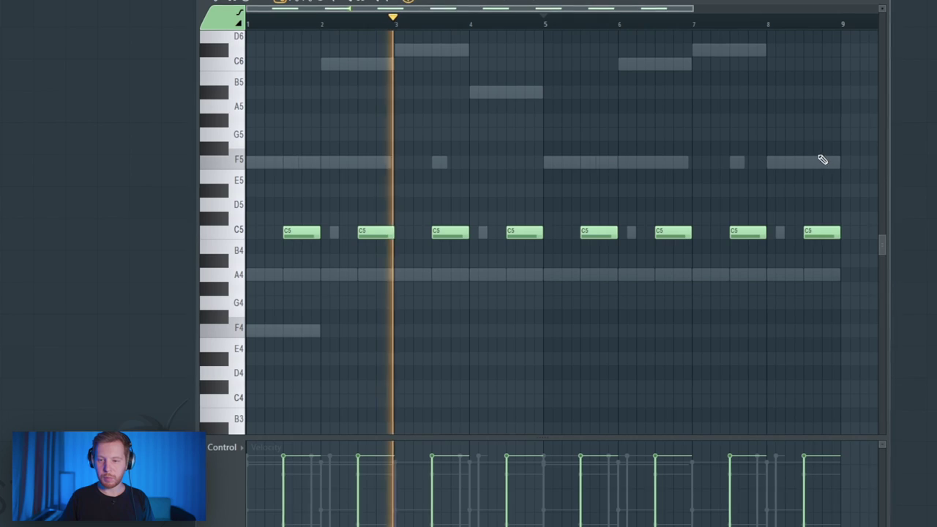
Step: Lower the velocity of all C5 hits in the open drum piano roll and play the pattern back
key("ctrl+a")
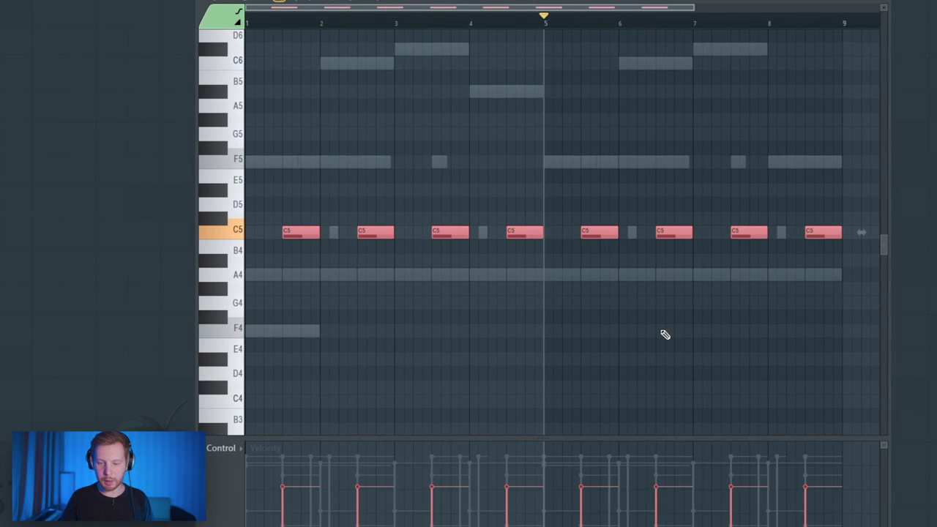
key("space")
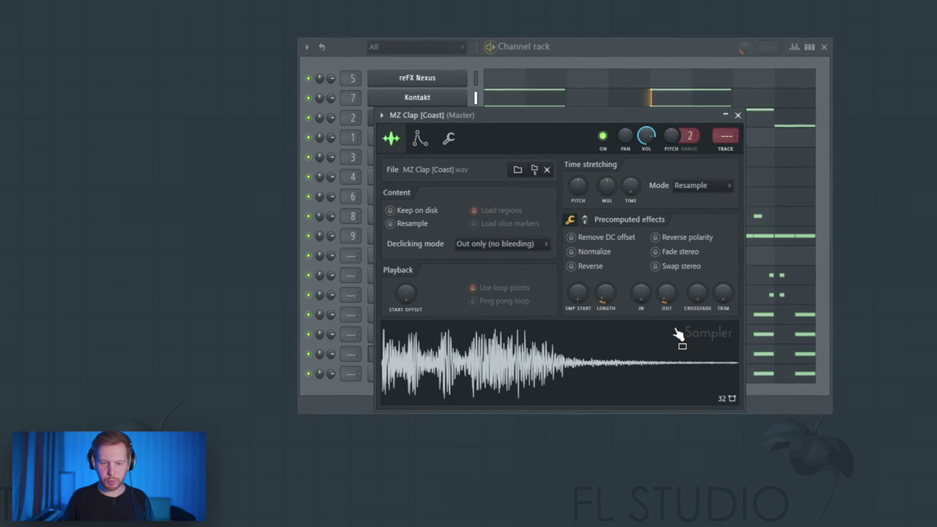
left_click(823, 298)
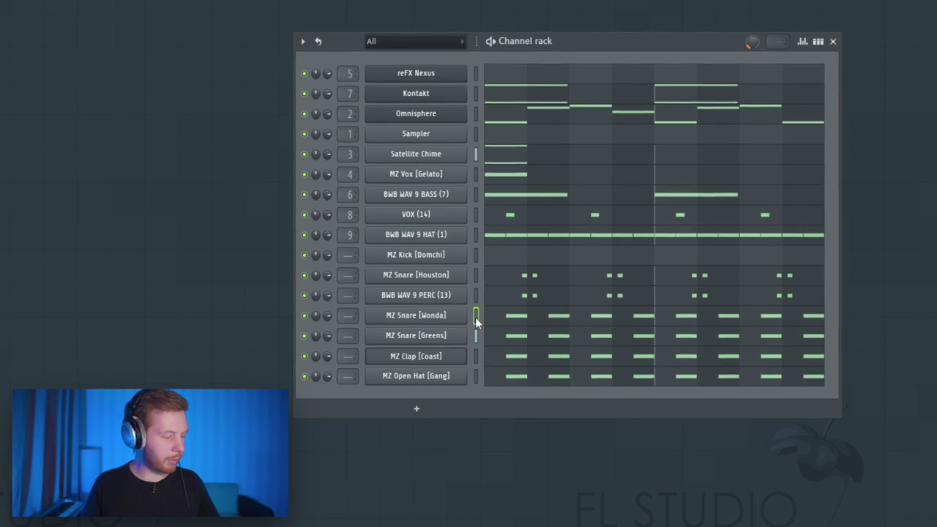
left_click(476, 356)
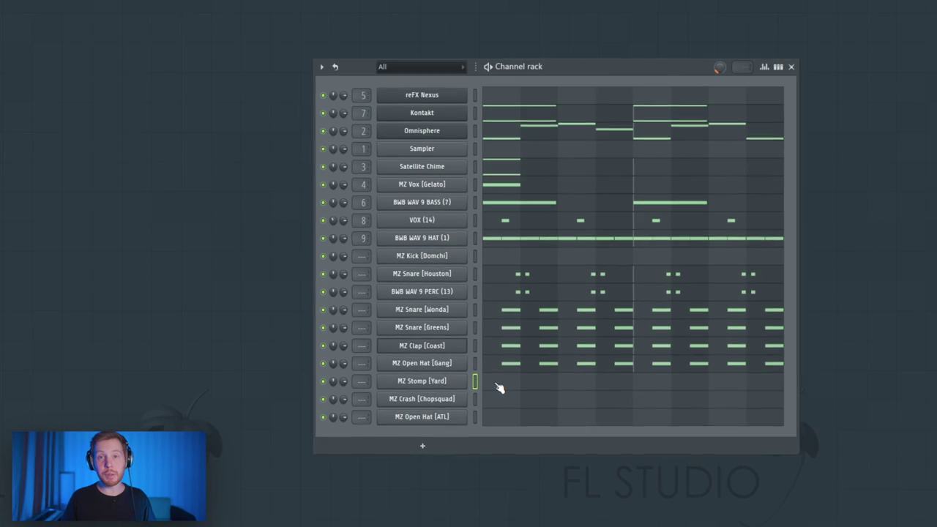
Step: Place a short C5 note at the start of bar 1 for both MZ Crash [Chopsquad] and MZ Stomp [Yard]
left_click(476, 402)
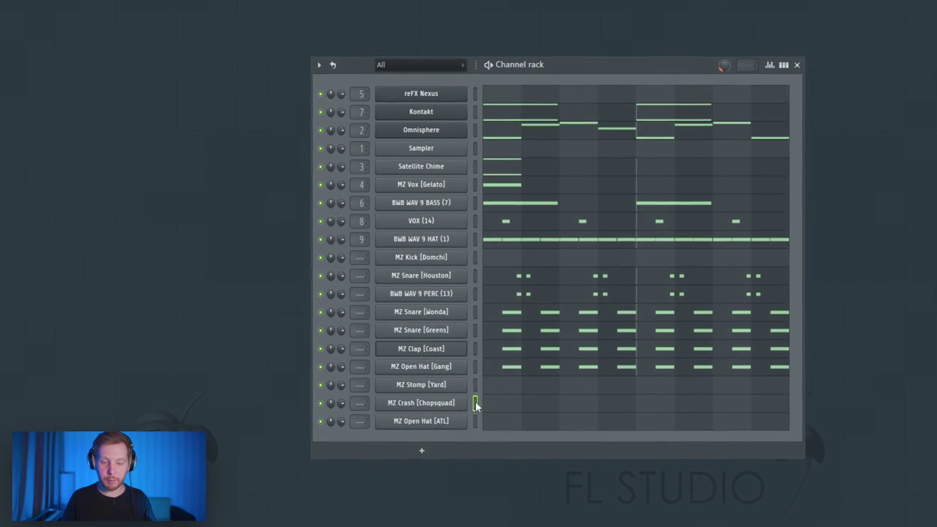
left_click(493, 408)
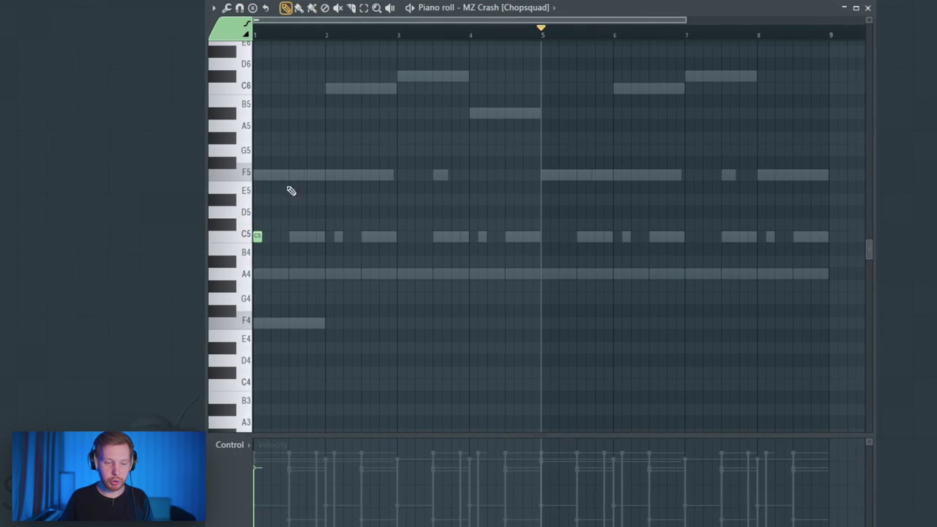
key("space")
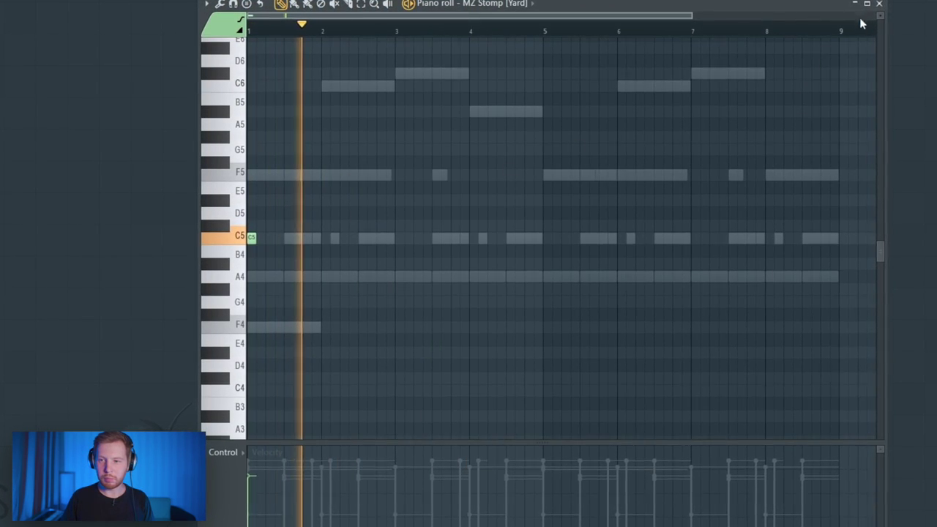
left_click(873, 6)
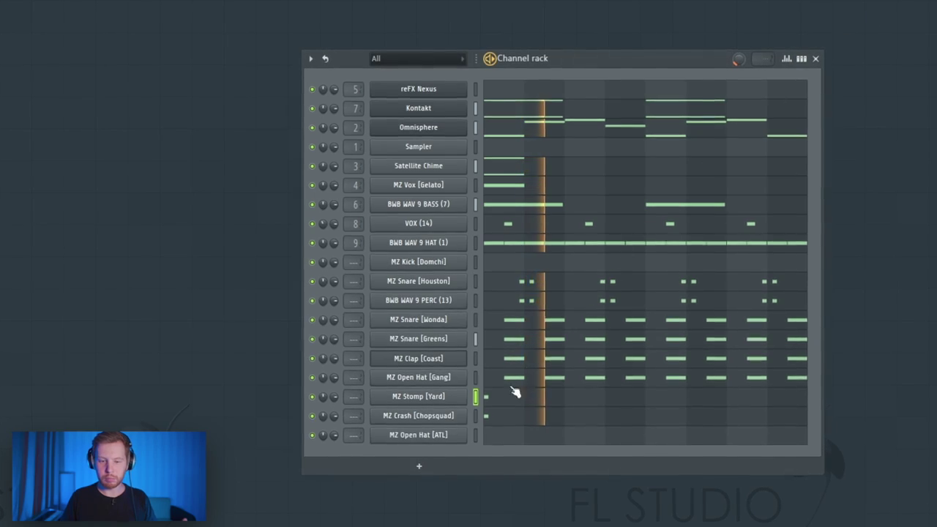
Step: Adjust the volume envelope of MZ Open Hat [ATL] and place a short C5 note on beat 2 of bars 2 and 6
left_click(437, 434)
left_click(437, 440)
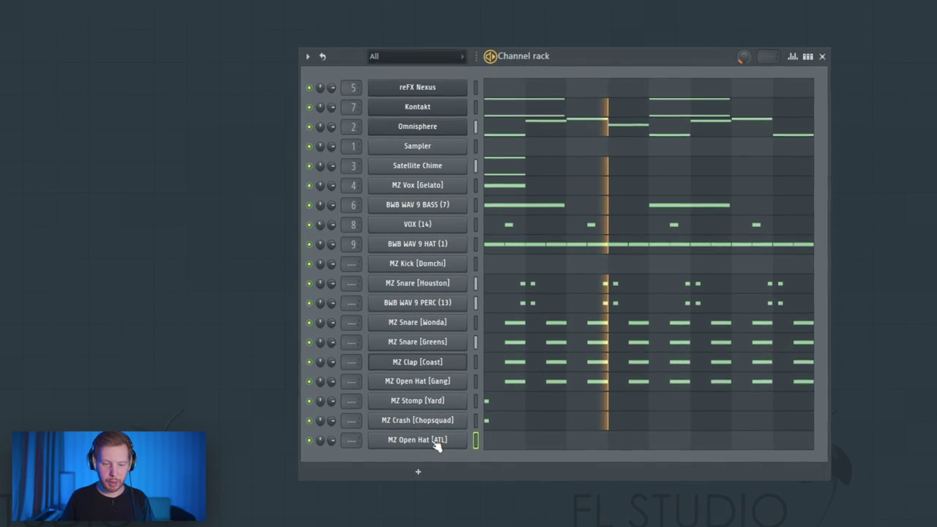
left_click(437, 440)
left_click_drag(168, 62, 613, 114)
key("space")
left_click(419, 117)
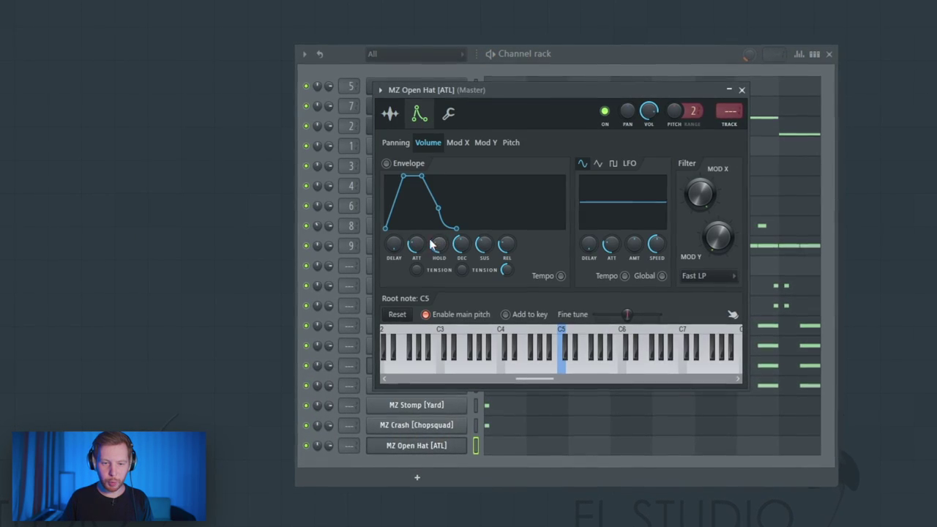
left_click_drag(432, 245, 433, 233)
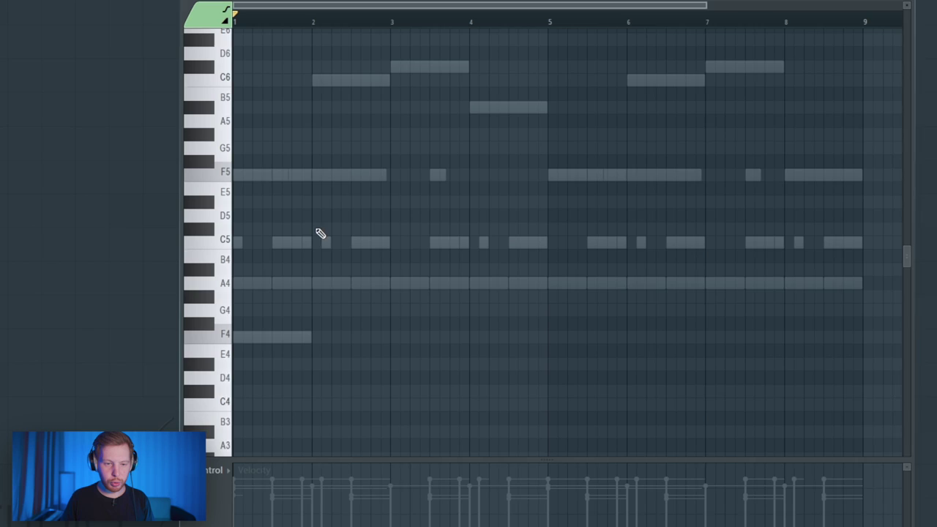
mouse_move(346, 242)
left_mouse_down()
mouse_move(333, 244)
mouse_move(345, 248)
left_mouse_up()
key("space")
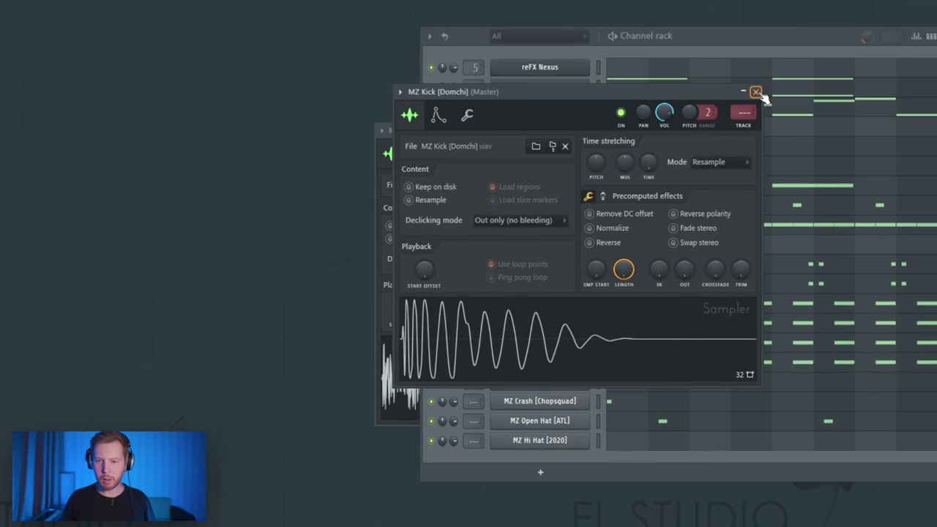
Step: Add MZ Kick [Domchi] C5 hits on bar 1 beats 1 and 2 and bar 2 beat 2, repeat them, and add one extra in bar 3
left_click(654, 244)
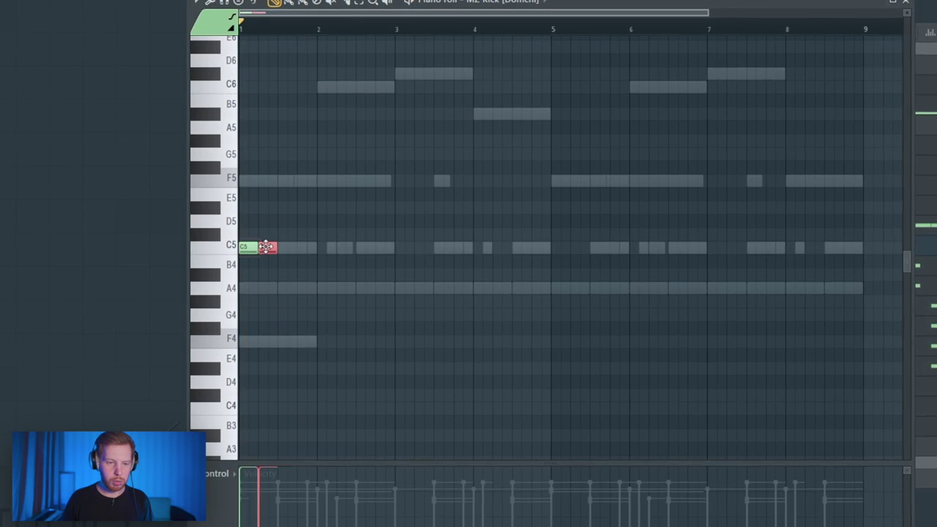
left_click(340, 249)
left_click_drag(410, 188, 230, 256)
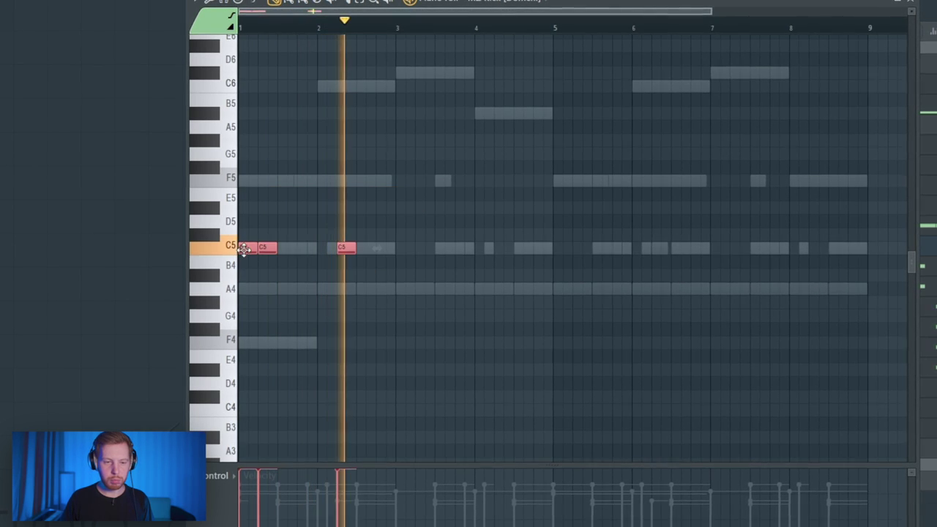
key("ctrl+b")
left_click(460, 270)
left_click(451, 249)
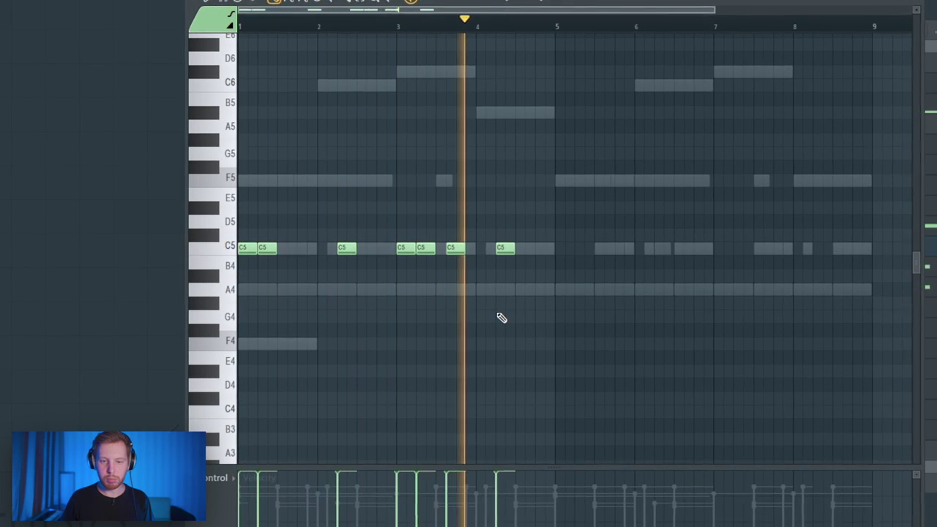
Step: Adjust the fade-out and a miscellaneous channel setting of the MZ Hi Hat [2020] sampler
left_click_drag(561, 119, 332, 71)
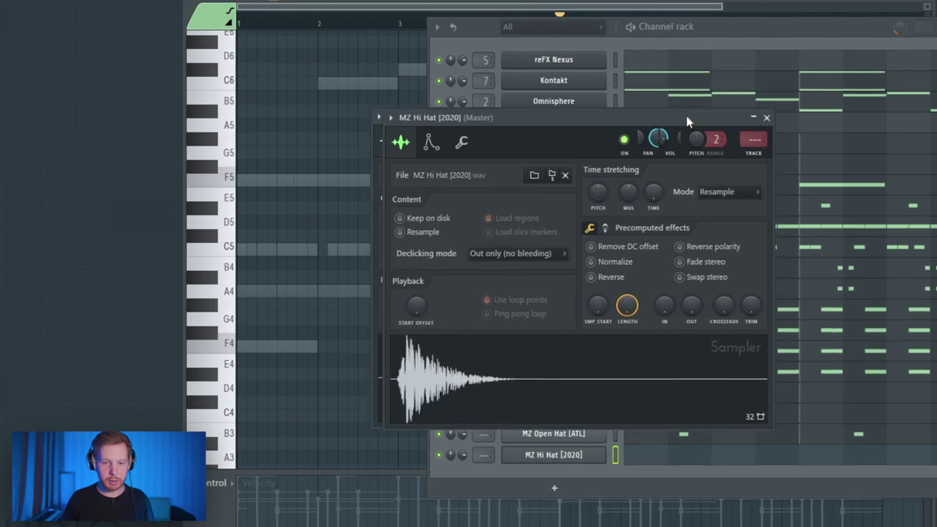
left_click_drag(686, 115, 818, 126)
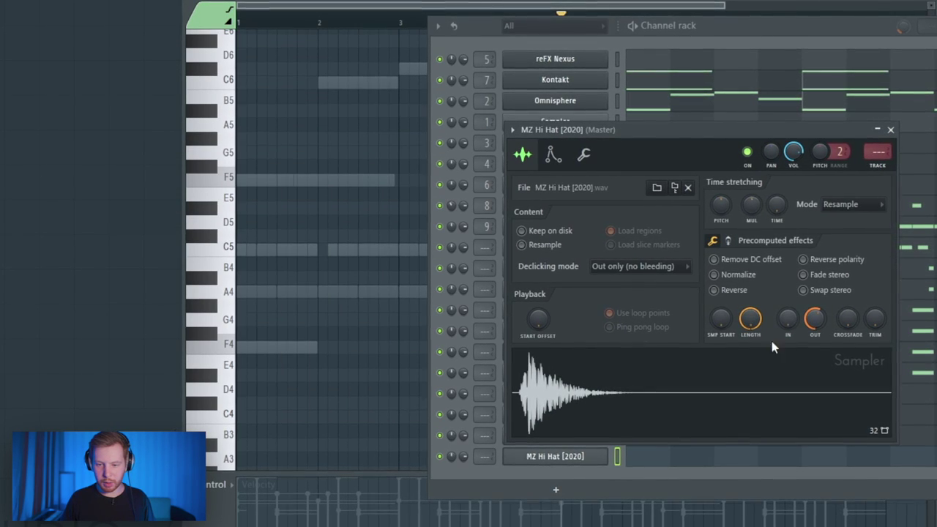
left_click(583, 154)
left_click_drag(768, 205, 768, 184)
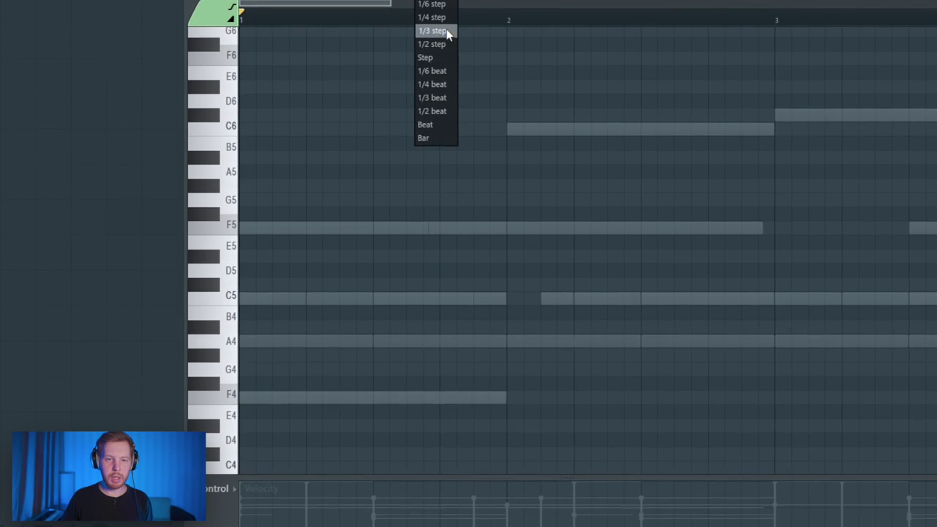
Step: Set the snap to 1/3 step and place a three-note C5 hi-hat triplet across beat 2 of bar 1
left_click(432, 31)
left_click_drag(322, 300, 304, 305)
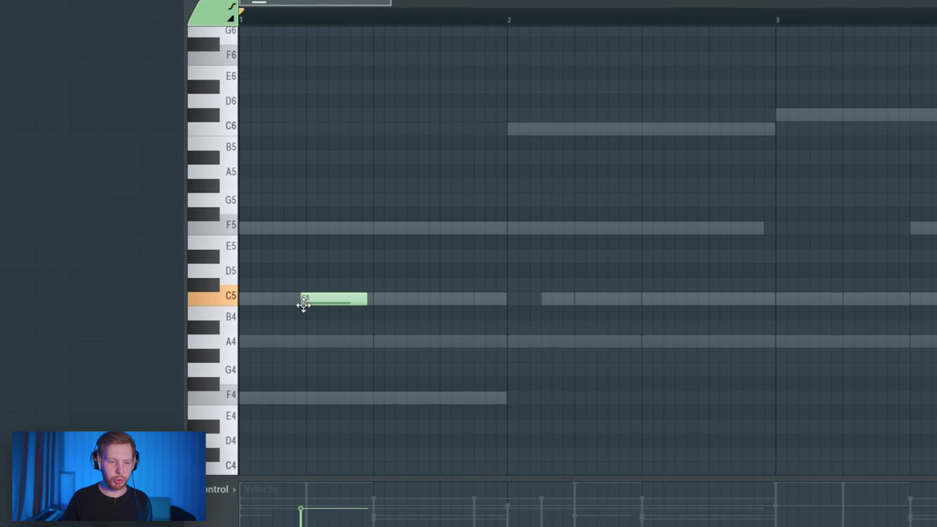
scroll(320, 305, "up", 2)
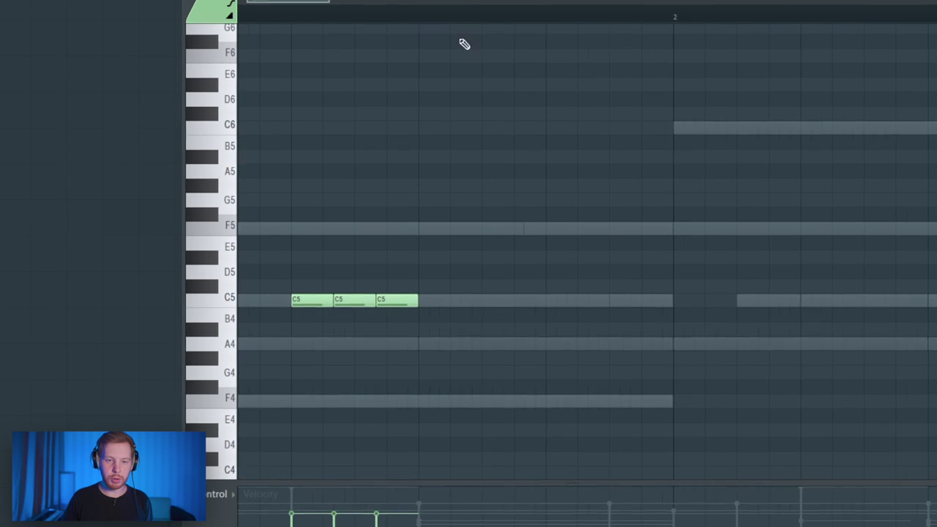
scroll(281, 314, "down", 8)
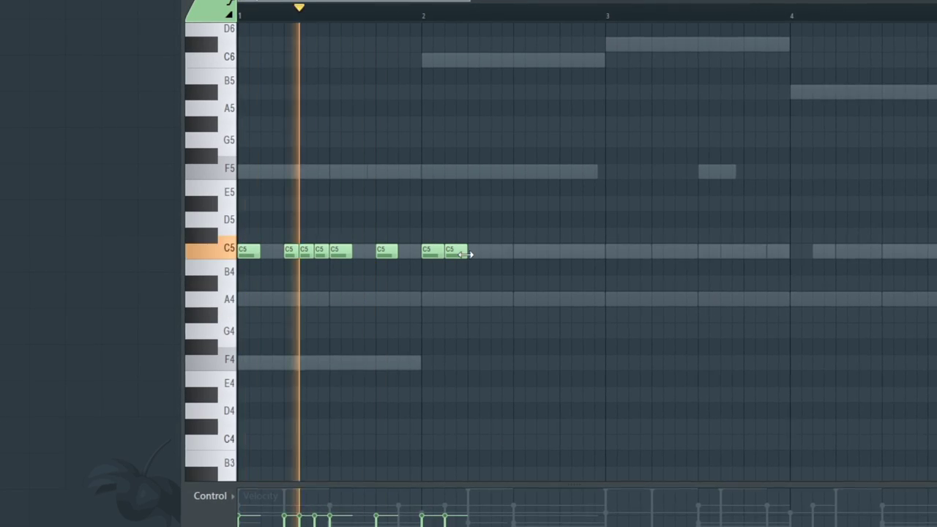
Step: Extend the MZ Hi Hat [2020] pattern through bar 4 with short C5 notes and two A4 notes ending bar 2, and play it back
left_click_drag(466, 254, 649, 251)
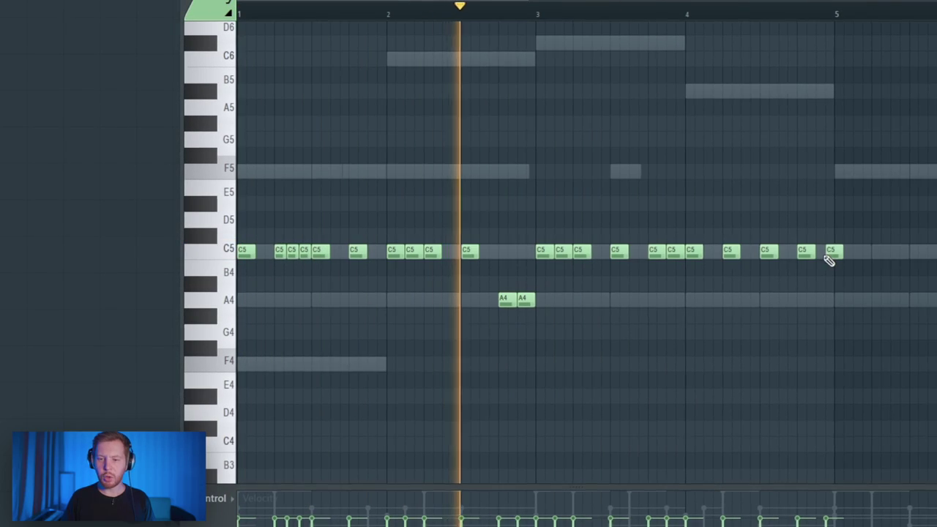
left_click_drag(827, 257, 819, 258)
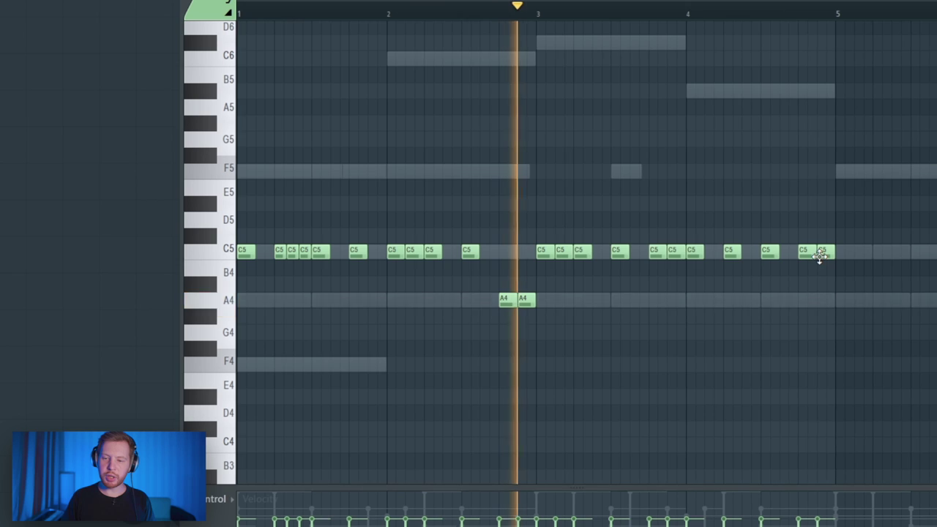
key("space")
scroll(697, 312, "down", 3, "ctrl")
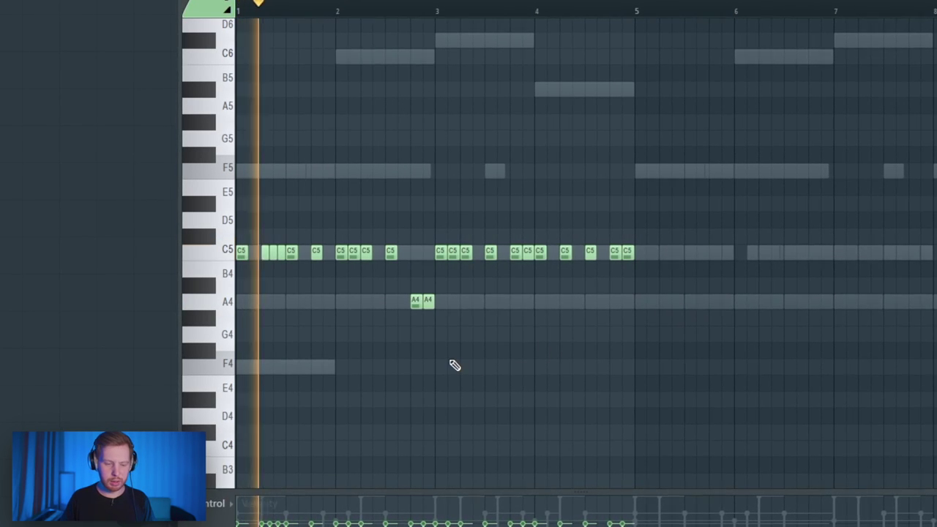
Step: Randomize the velocity levels of the MZ Hi Hat [2020] notes, trying several random seeds
key("alt+r")
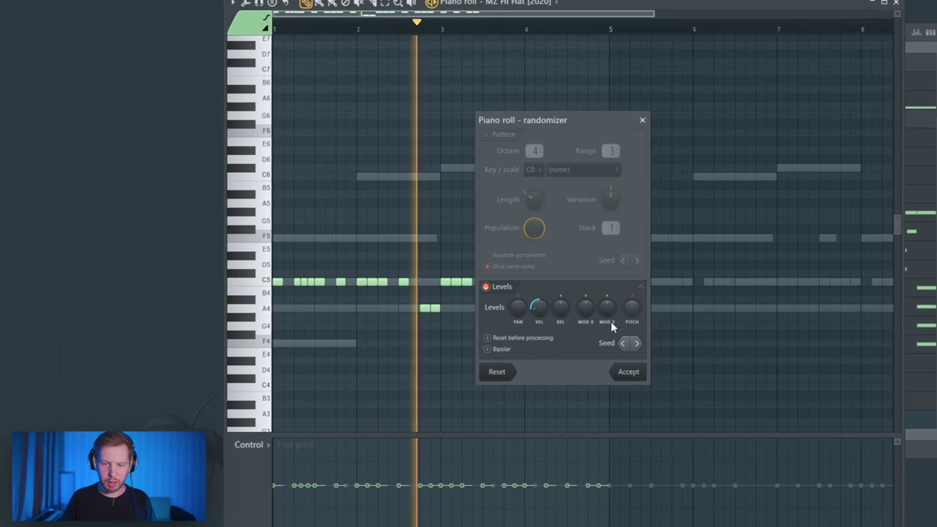
left_click_drag(539, 312, 539, 312)
left_click(646, 348)
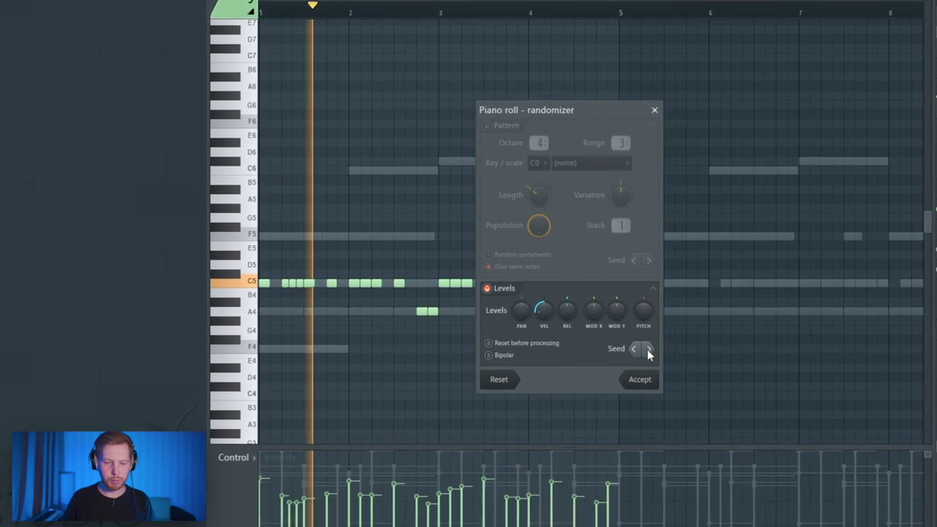
left_click(647, 349)
left_click(649, 351)
left_click(653, 352)
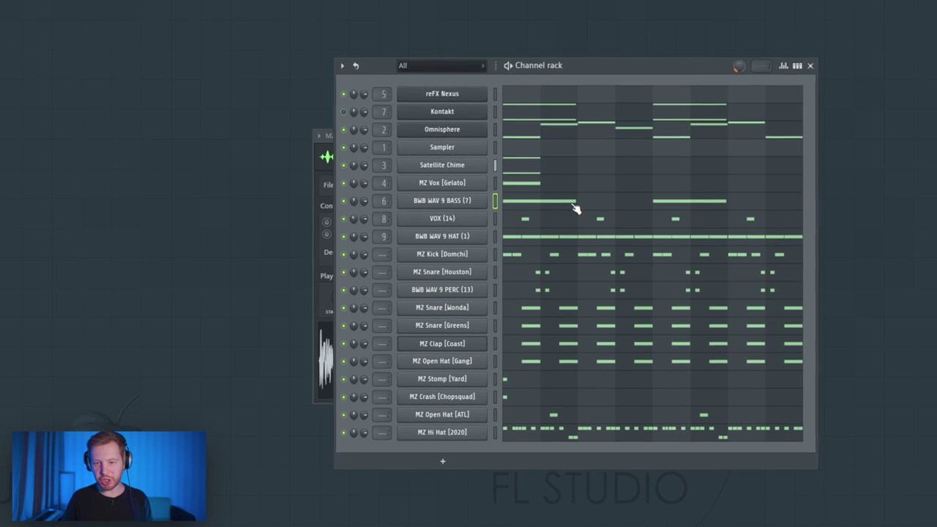
Step: Add one-bar notes to BWB WAV 9 BASS (7): A#5 in bar 3 and G#5 in bar 4
left_click(576, 209)
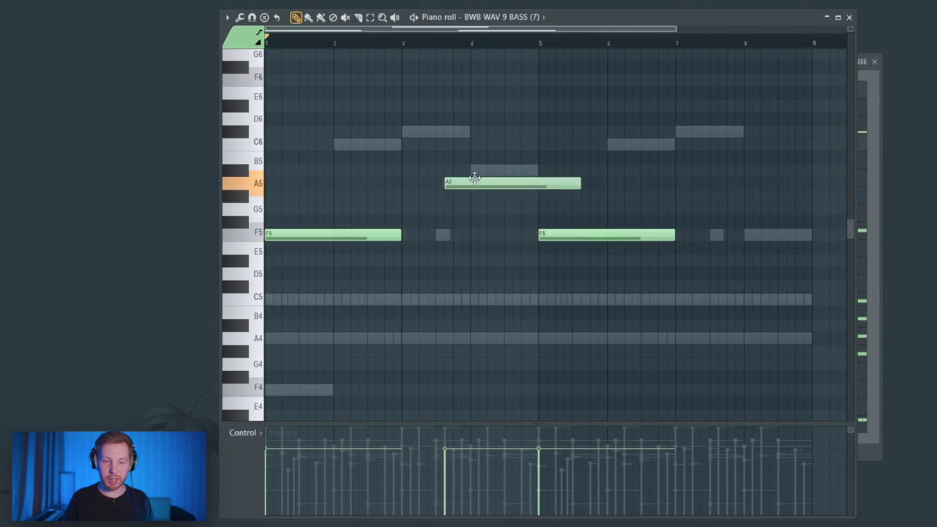
left_click_drag(474, 178, 442, 170)
key("space")
left_click_drag(535, 170, 472, 184)
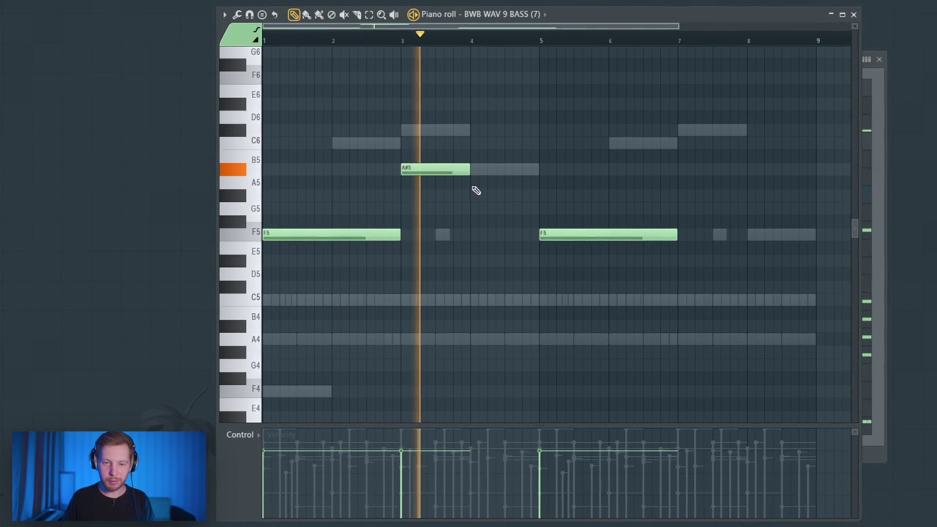
left_click(474, 193)
Step: Raise the bass note at bar 5 to C#6 and copy the A#5 and G#5 notes into bars 7 and 8
left_click_drag(573, 234, 580, 119)
left_click_drag(418, 149, 533, 227)
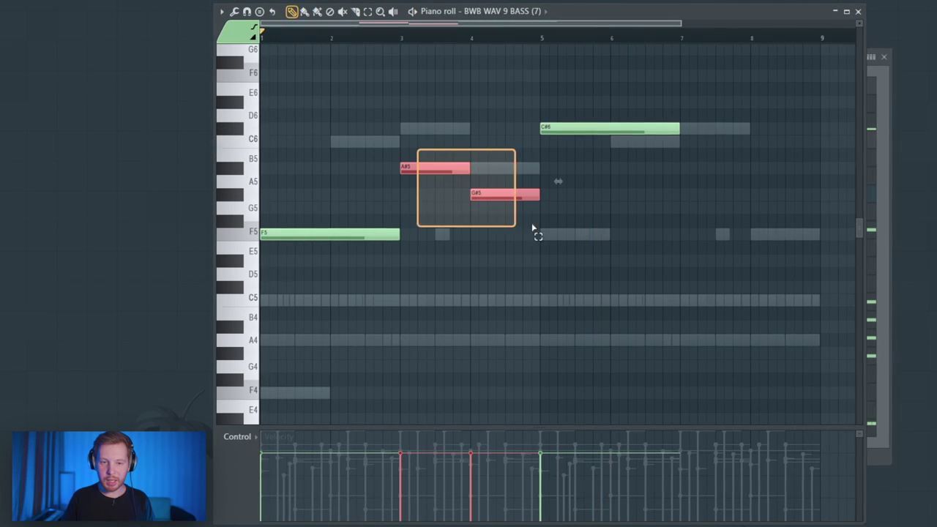
left_click_drag(436, 170, 715, 178)
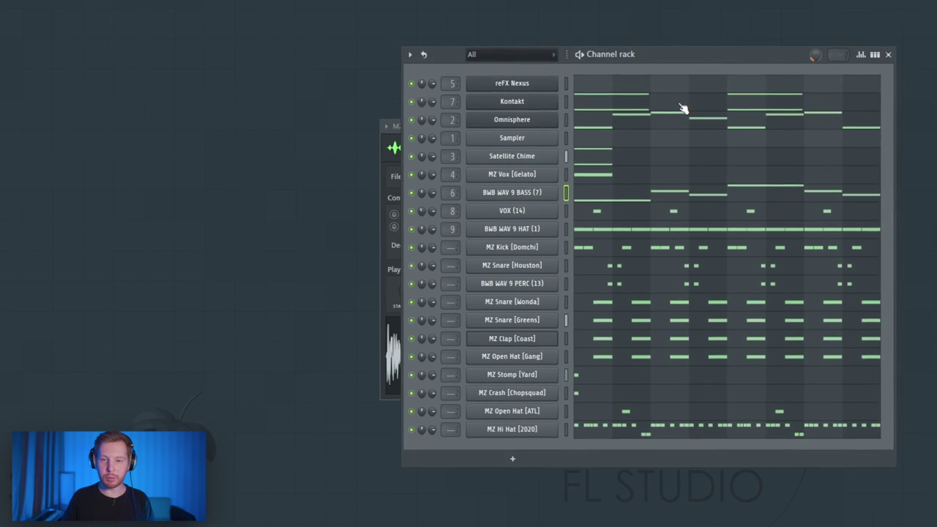
Step: Add one-bar octave pairs to the Kontakt part: A#2 and A#3 in bar 3, G#2 and G#3 in bar 4
left_click(683, 108)
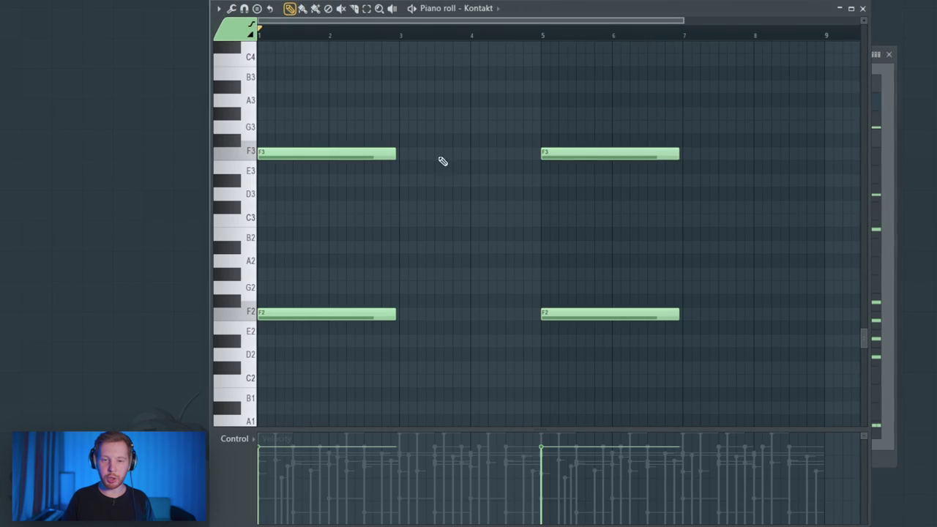
left_click_drag(369, 148, 467, 252)
left_click_drag(435, 253, 506, 284)
Step: Raise Kontakt's bar 5 notes to C#3 and C#4, copy the bar 3–4 pairs into bars 7 and 8, and play the pattern
left_click_drag(609, 140, 584, 209)
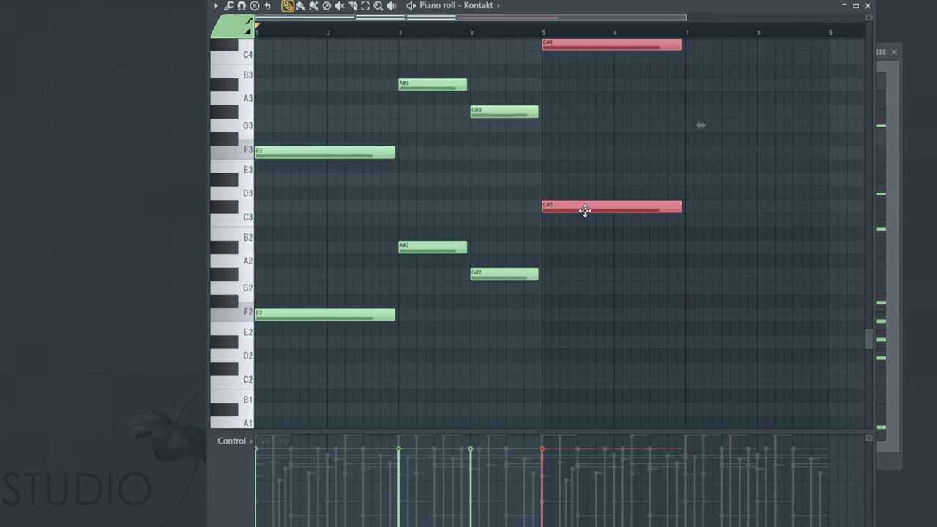
scroll(439, 164, "up", 2)
left_click_drag(512, 136, 698, 331)
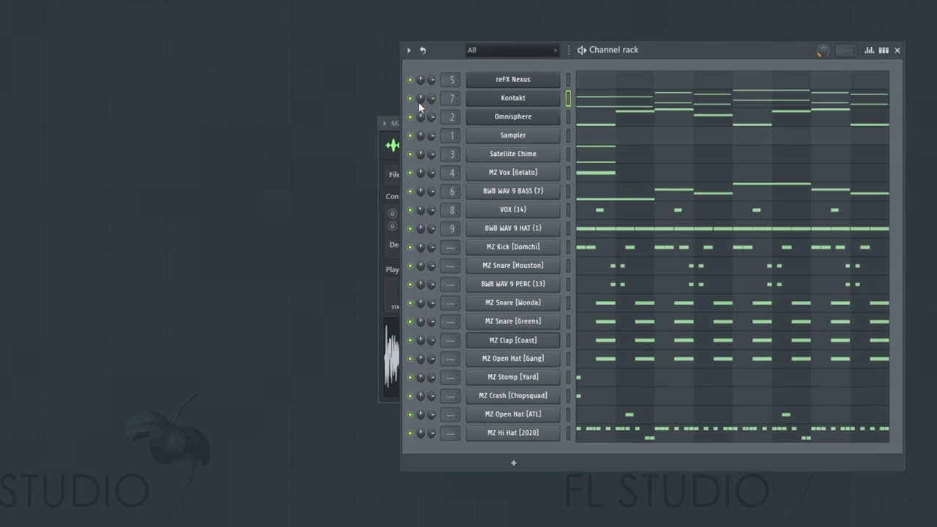
key("space")
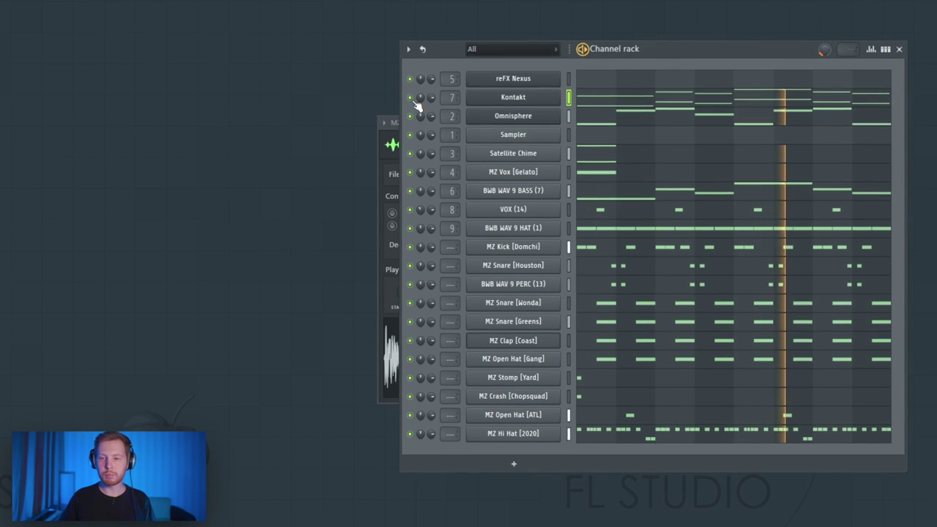
key("space")
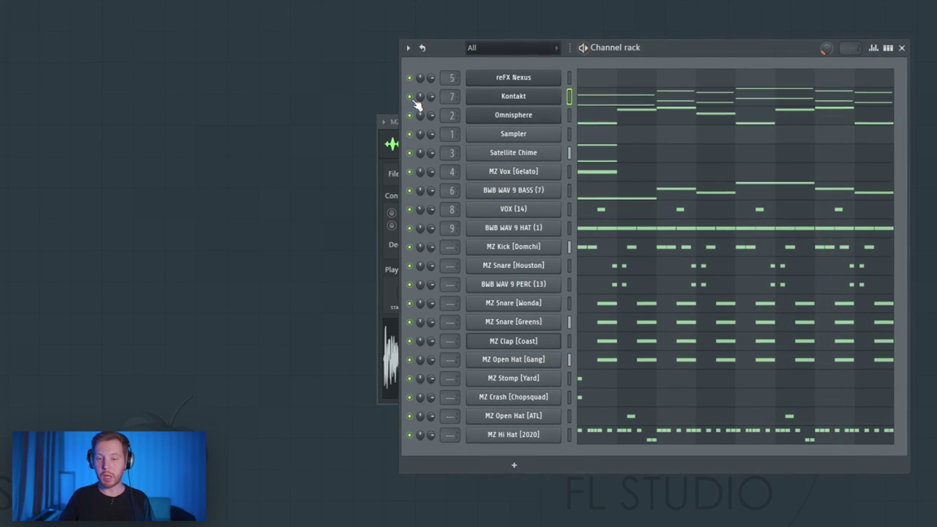
Step: Fill all eight bars of BWB WAV 9 HAT (18) by repeating its short C5 hits during playback
left_click(607, 253)
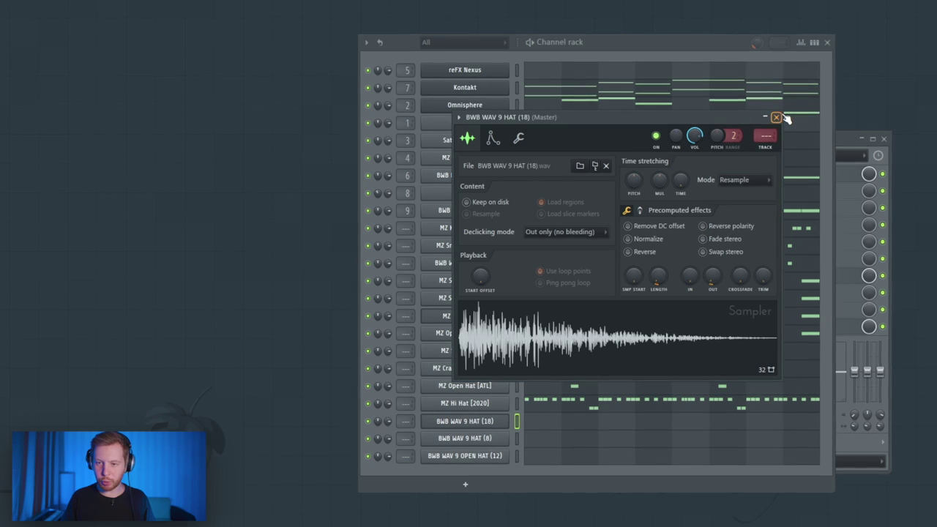
left_click(779, 117)
left_click(537, 420)
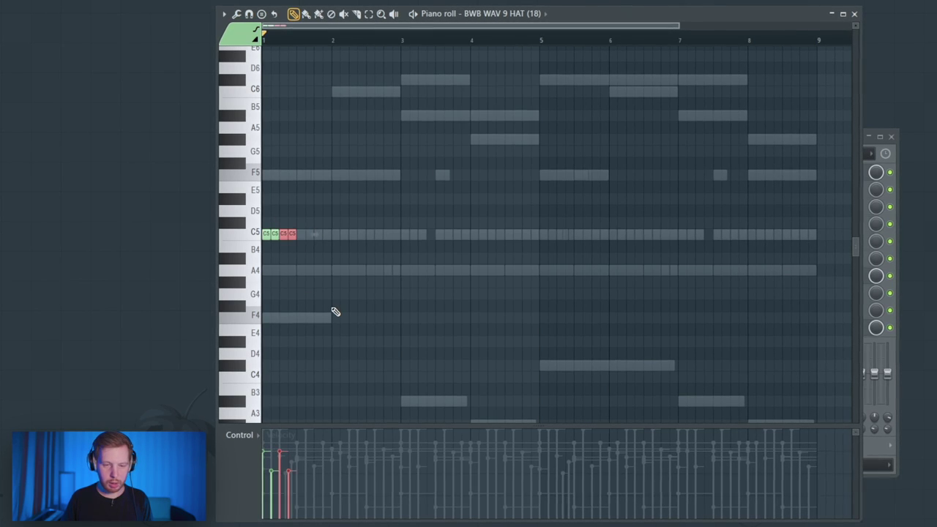
key("space")
key("ctrl+b")
key("ctrl+b")
key("ctrl+b")
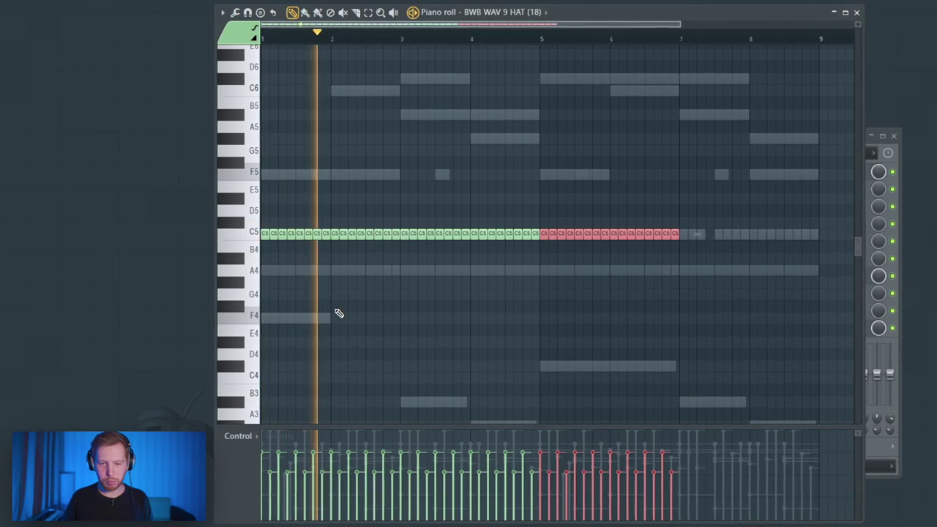
key("ctrl+d")
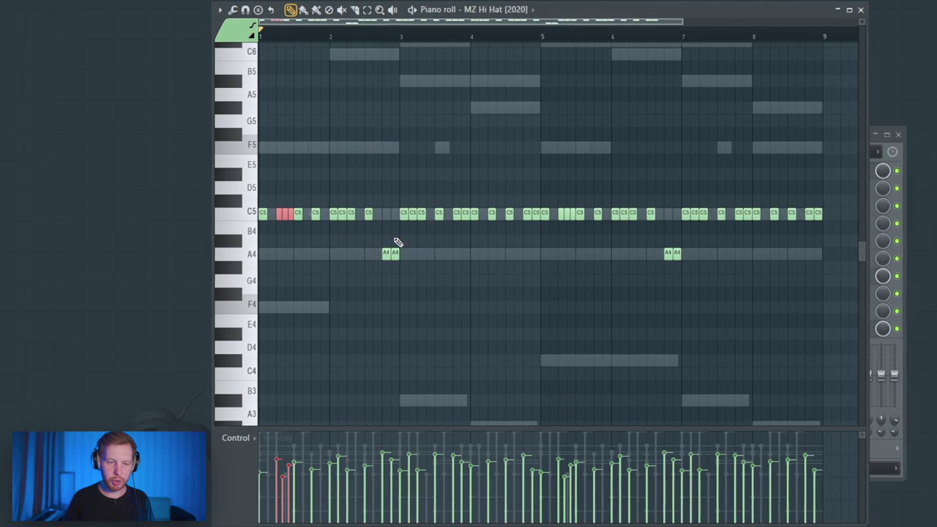
Step: Raise the MZ Hi Hat [2020] triplets in bars 1 and 5 by one octave to C6
key("ctrl+Up")
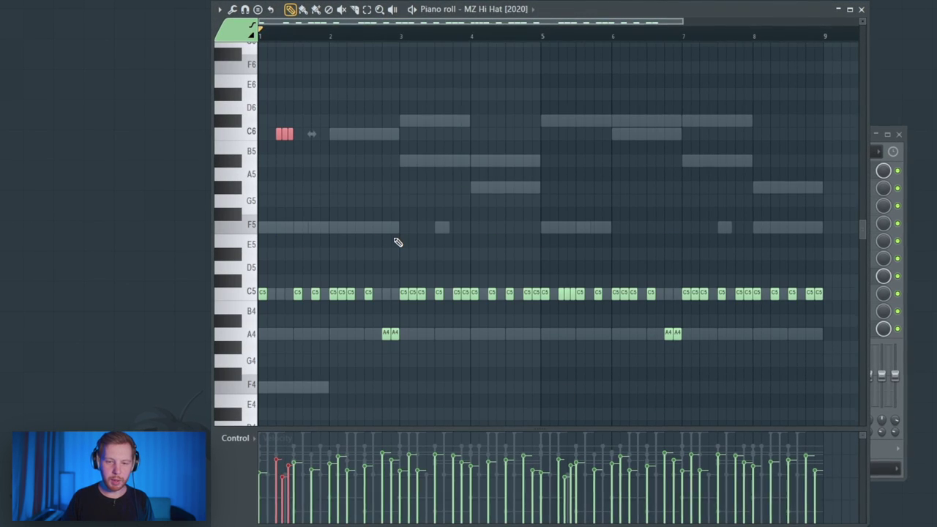
left_click_drag(563, 276, 575, 313)
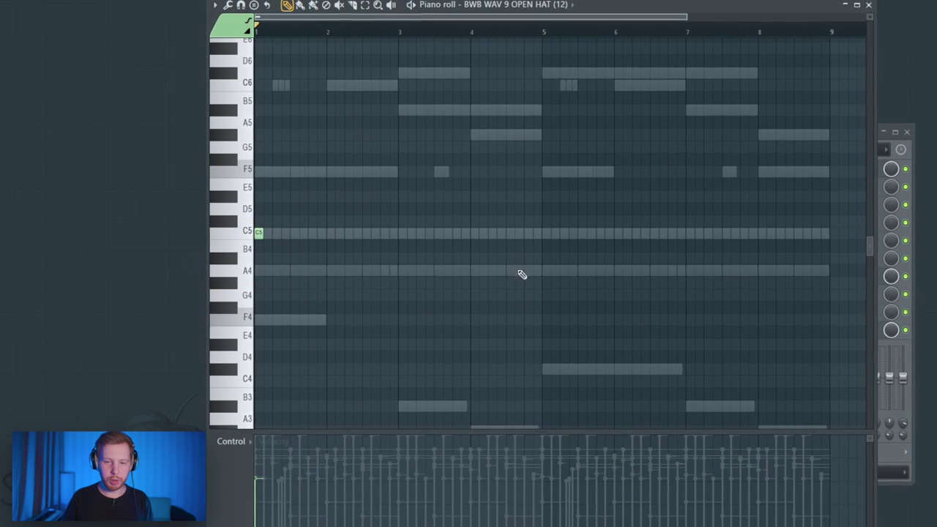
Step: Place a short C5 note at the start of bar 5 for BWB WAV 9 OPEN HAT (12) and play the pattern back
key("space")
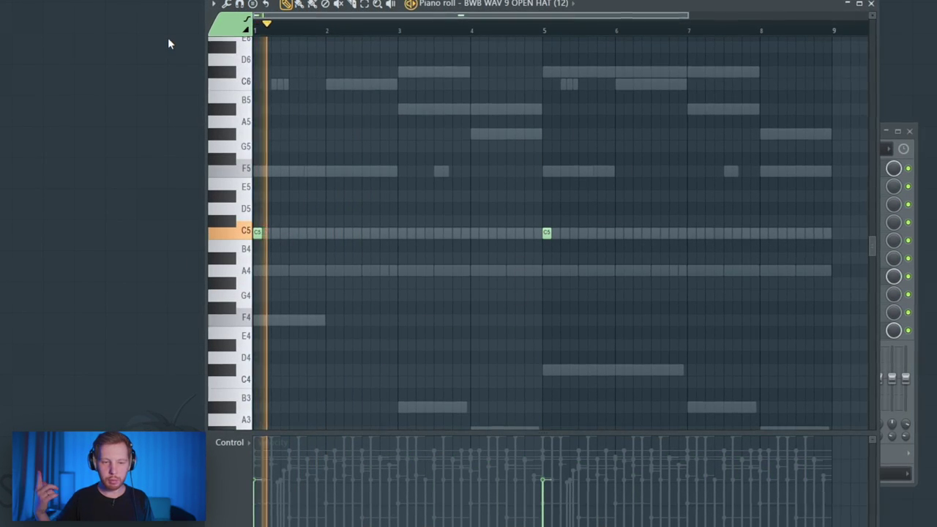
Step: Lower the velocity of both C5 notes on BWB WAV 9 OPEN HAT (12)
left_click_drag(646, 167, 246, 259)
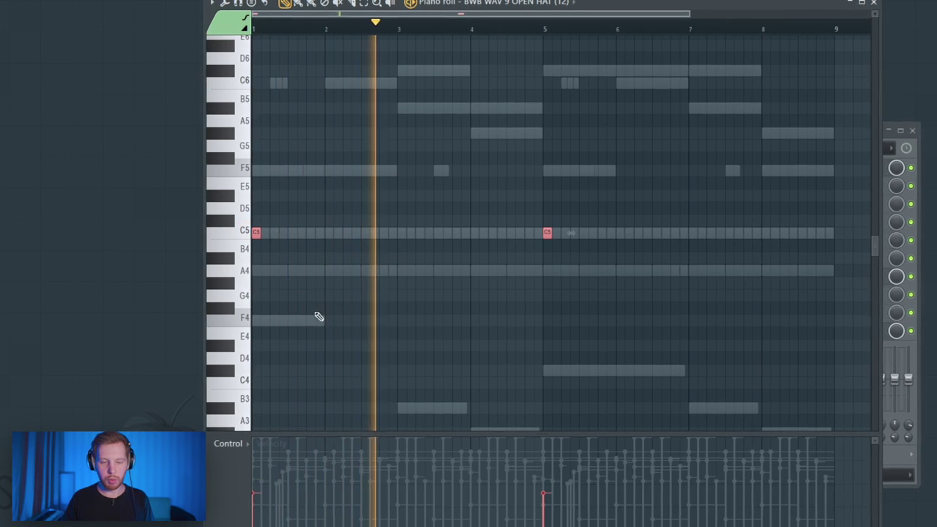
key("Escape")
Step: On BWB WAV 9 HAT (8), repeat the three-note C5 group of rising velocities across bars 1 and 2 and play the pattern
left_click(511, 452)
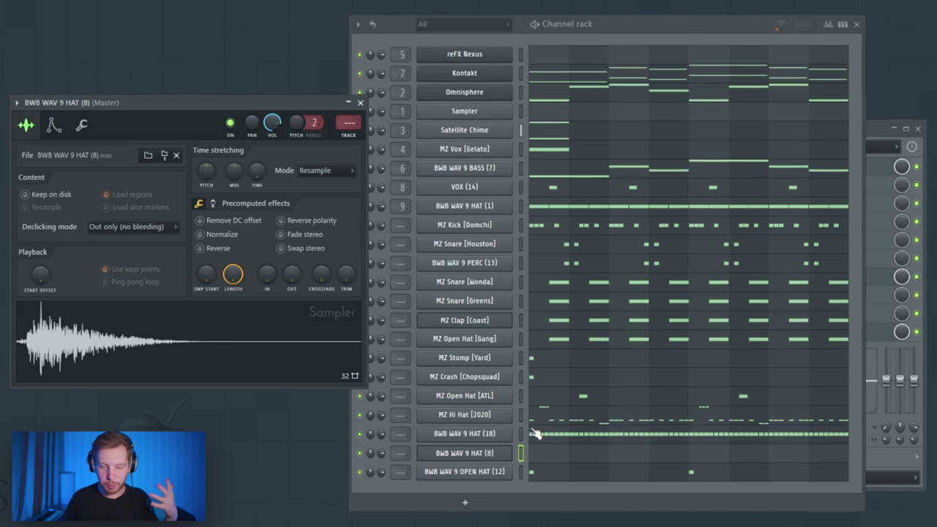
left_click(535, 433)
scroll(257, 257, "up", 3)
scroll(276, 293, "up", 2)
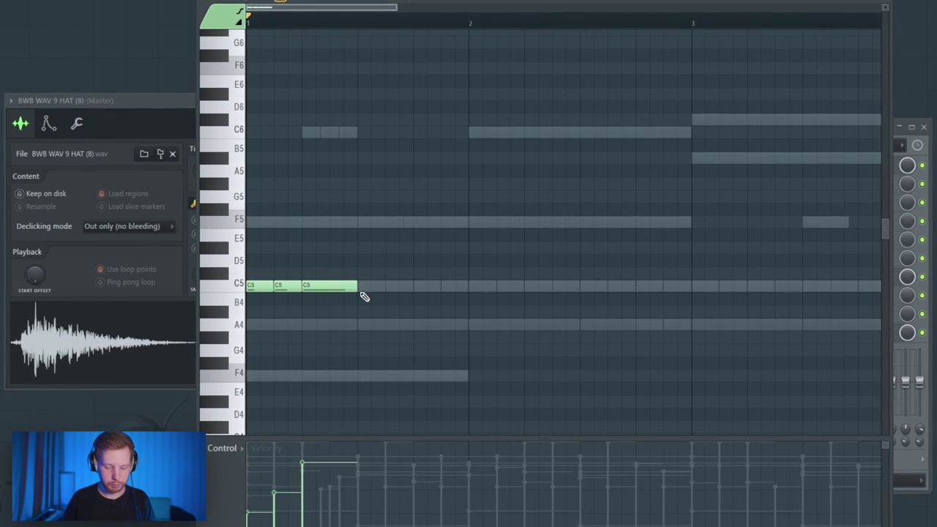
key("ctrl+b")
key("ctrl+b")
key("ctrl+b")
key("ctrl+b")
key("space")
right_click(718, 286)
scroll(703, 373, "down", 2)
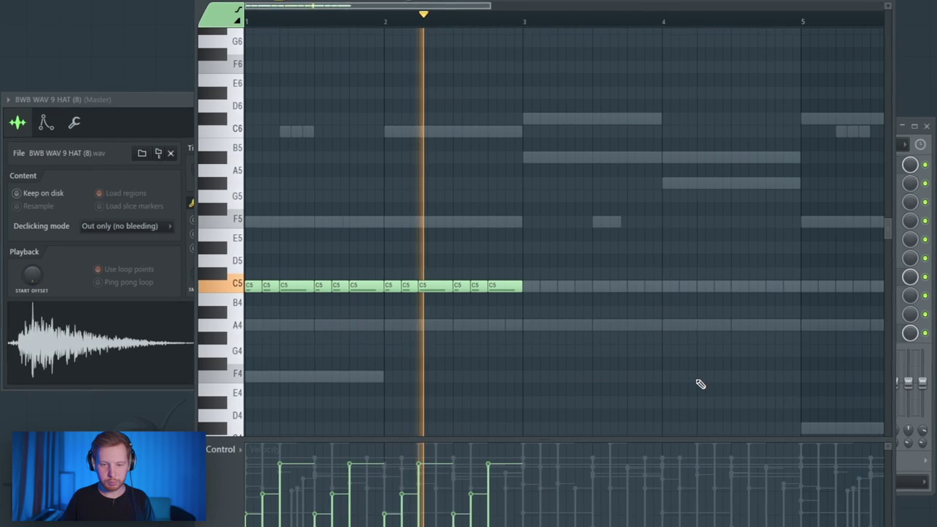
Step: Duplicate the two-bar BWB WAV 9 HAT (8) pattern until it fills all eight bars
scroll(701, 384, "down", 2)
key("ctrl+b")
key("ctrl+b")
key("ctrl+b")
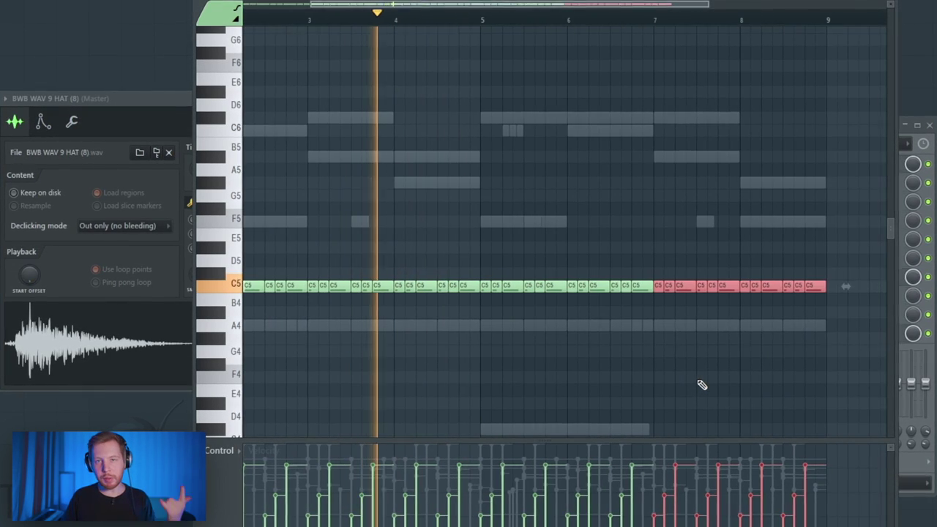
left_click(705, 379)
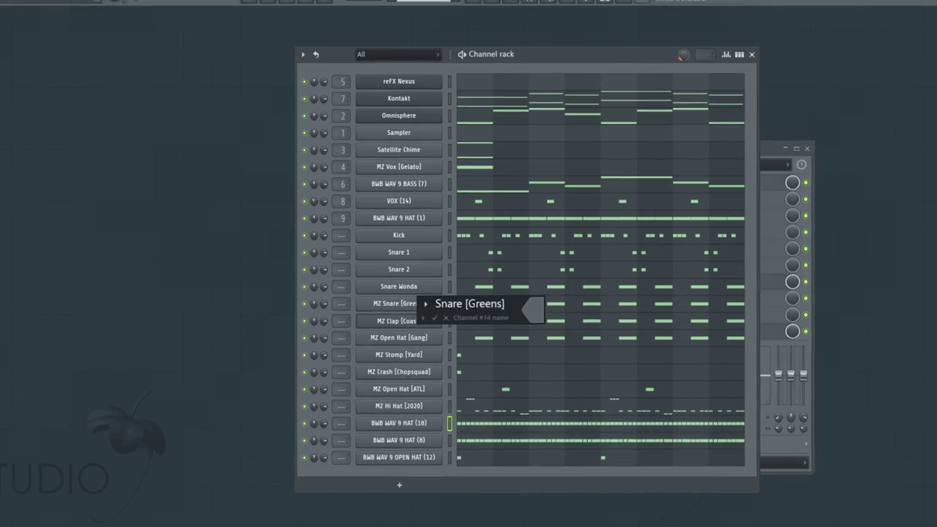
Step: Rename the drum channels Snare Greens, Clap Coast, Open Hat G, Stomp, Crash, Hi Hat, Open Hat, add HAT 1, add HAT 2 and add OPEN HAT
type("Snare Greens")
key("Return")
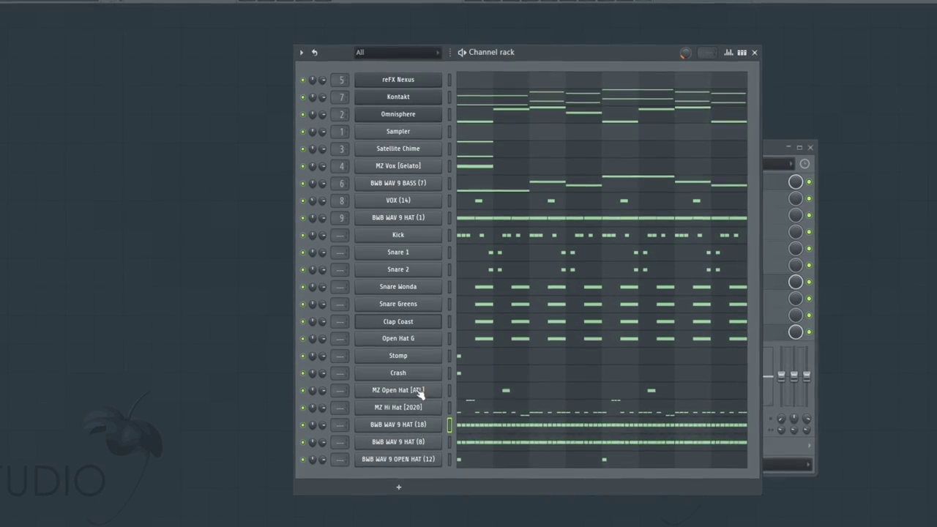
type("add HAT 1")
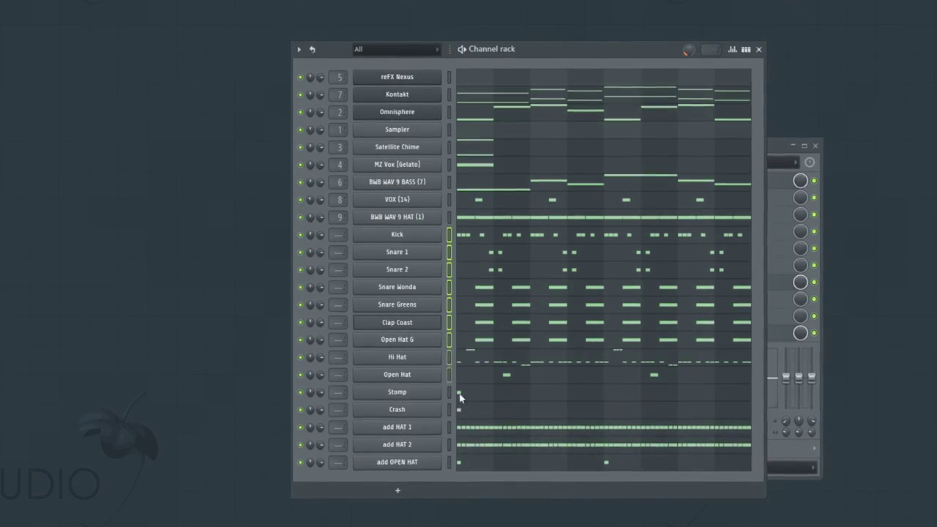
Step: Assign the channels from Kick to add OPEN HAT to mixer tracks 12–25, route them into Insert 27 and start playback
key("ctrl+l")
key("space")
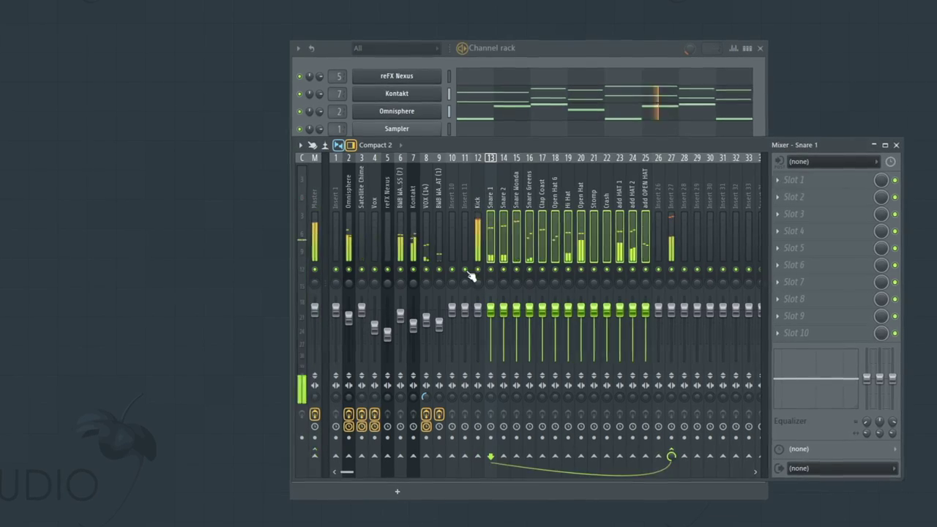
Step: Isolate the melodic tracks feeding Insert 10 and turn down the low band of VOX (14)'s mixer EQ
left_click(399, 271)
left_click(413, 271)
left_click(426, 234)
left_click_drag(873, 380, 874, 386)
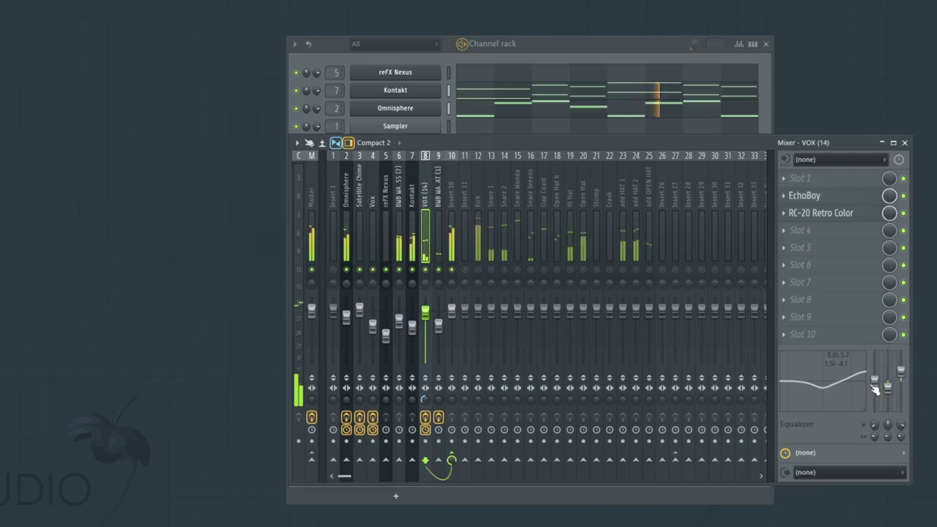
Step: Balance the drum mix by lowering the mixer levels of the kick, snare, clap, hat and percussion tracks
mouse_move(478, 311)
left_mouse_down()
mouse_move(478, 319)
mouse_move(518, 317)
left_mouse_up()
left_click(312, 235)
left_click(806, 283)
mouse_move(545, 310)
left_mouse_down()
mouse_move(545, 326)
mouse_move(559, 335)
mouse_move(572, 323)
left_mouse_up()
left_click(771, 41)
mouse_move(585, 311)
left_mouse_down()
mouse_move(585, 330)
mouse_move(612, 332)
left_mouse_up()
left_click_drag(599, 310, 628, 336)
mouse_move(642, 313)
left_mouse_down()
mouse_move(642, 325)
mouse_move(656, 330)
left_mouse_up()
Step: Add FabFilter Pro-Q 3 to slot 2 of the Kontakt mixer track
key("F6")
left_click(361, 209)
left_click(755, 167)
left_click(391, 250)
left_click(793, 166)
Step: Load FabFilter Saturn 2 into slot 2 of Insert 10 and adjust its saturation slightly
left_click(403, 208)
left_click(755, 167)
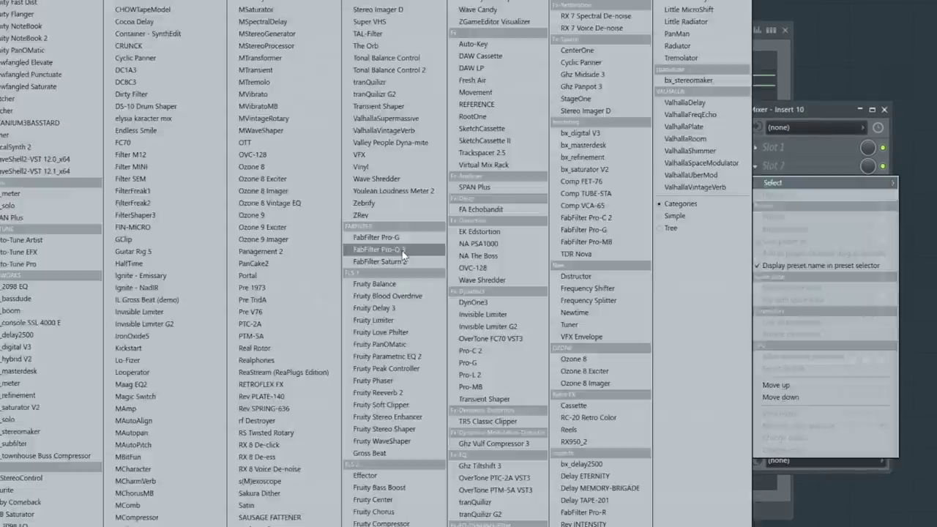
left_click(383, 249)
left_click_drag(448, 364, 449, 356)
left_click(713, 150)
Step: On Insert 27, open Ozone 8 Imager after FabFilter Saturn 2 and set Band 2 width to 31.6 and Band 3 width to 43.0
left_click(431, 208)
left_click(639, 208)
left_click(755, 203)
left_click(761, 221)
left_click_drag(188, 299, 188, 283)
left_click_drag(247, 300, 243, 285)
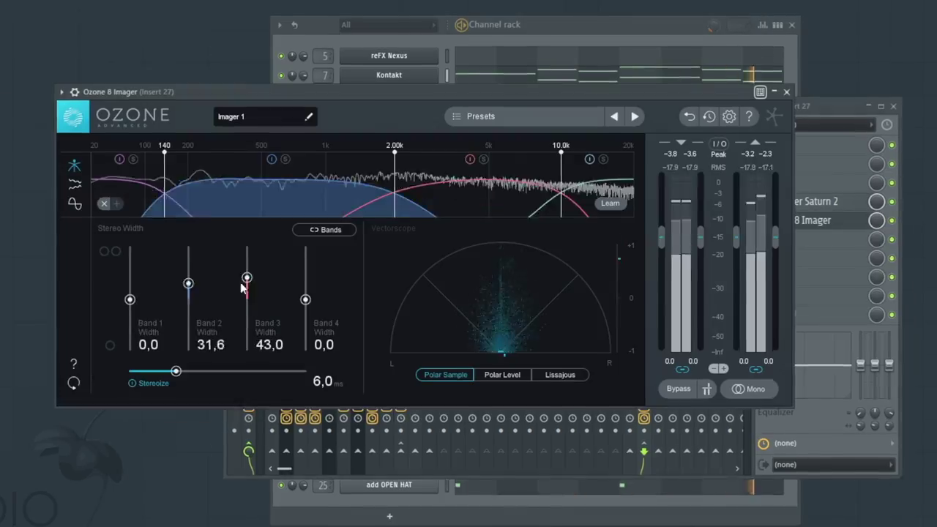
Step: Close the imager and send selected drum tracks to the rvr snd cls reverb track in the mixer
left_click(787, 92)
left_click(487, 209)
left_click(663, 452)
left_click(575, 208)
left_click(662, 451)
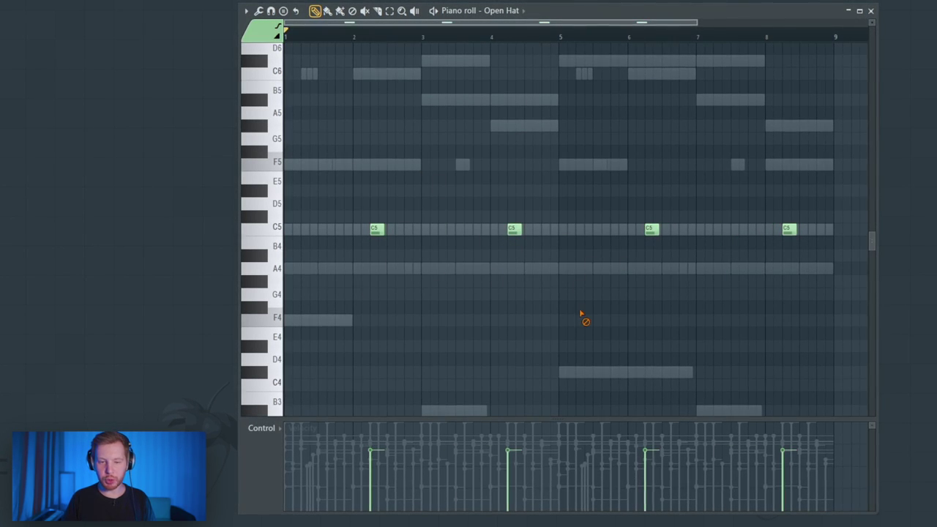
Step: Play the beat back and examine the FabFilter Pro-Q 3 bands on the Kontakt track, including the side low shelf
key("space")
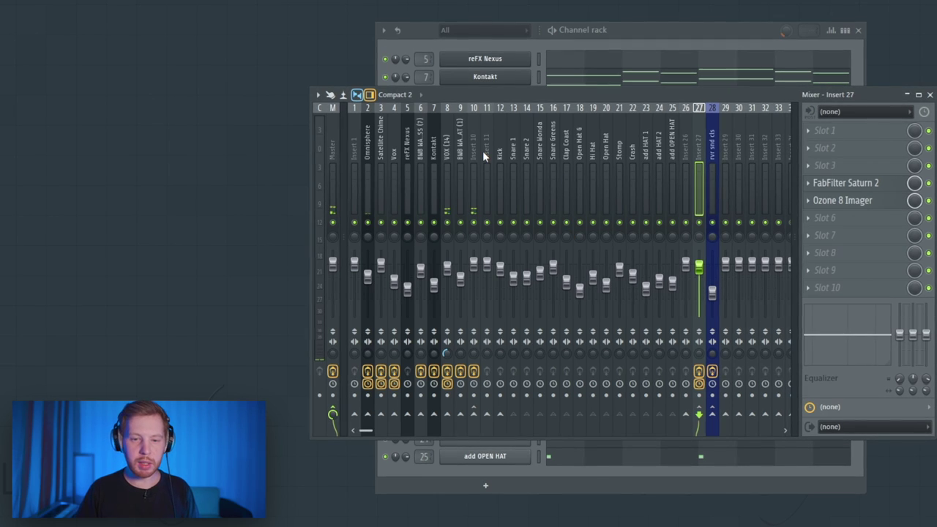
key("space")
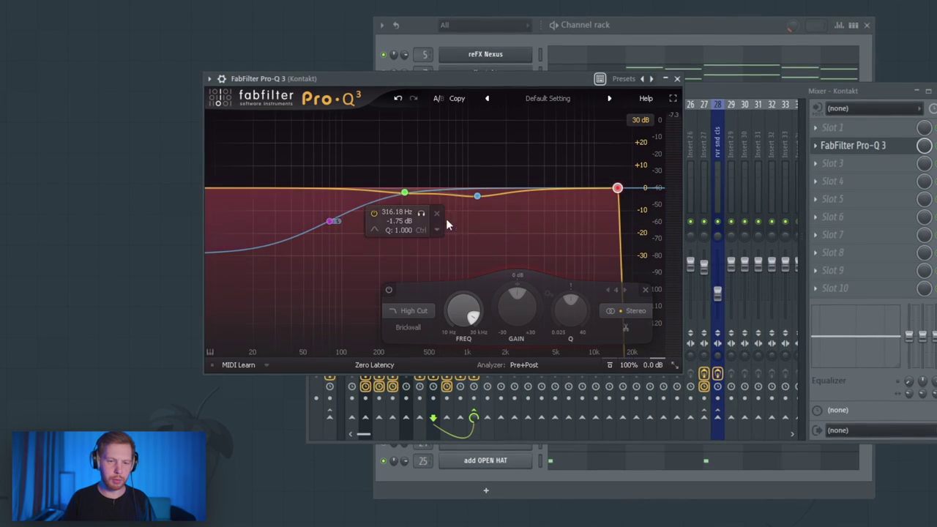
left_click(331, 220)
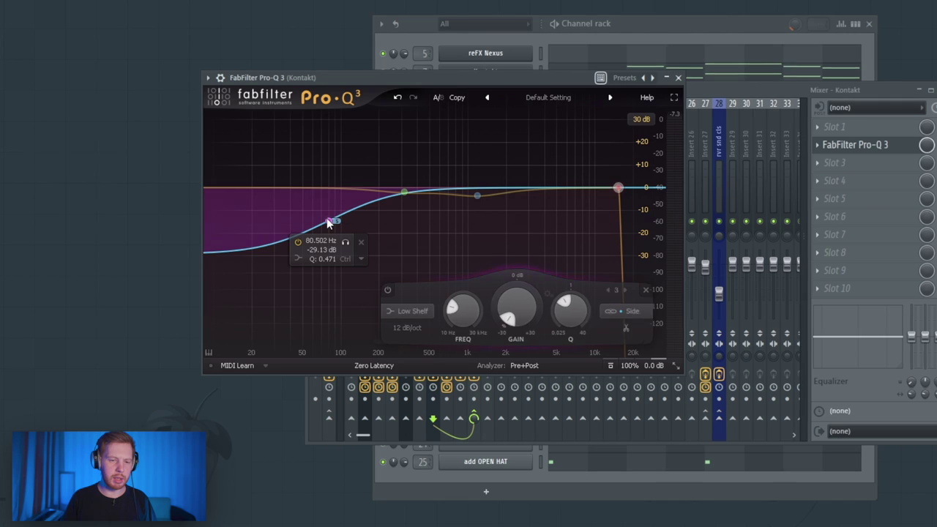
left_click(736, 105)
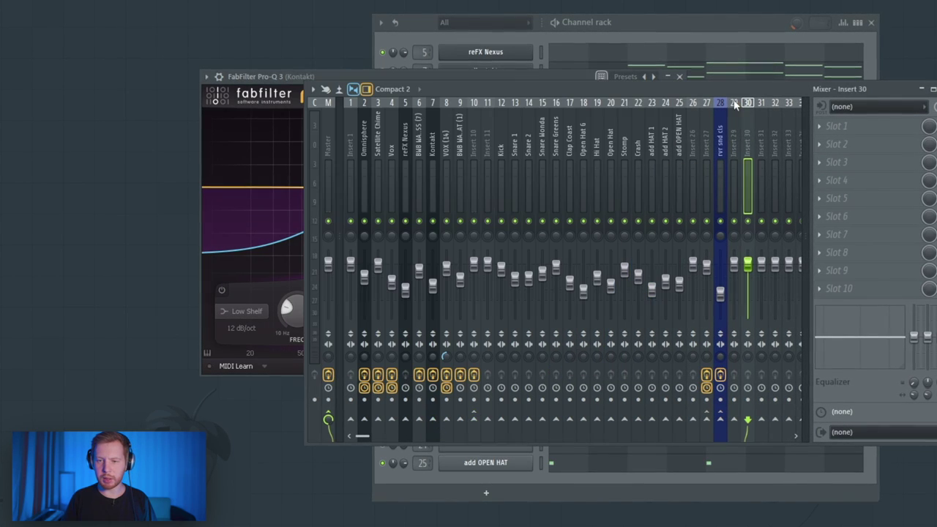
left_click(289, 69)
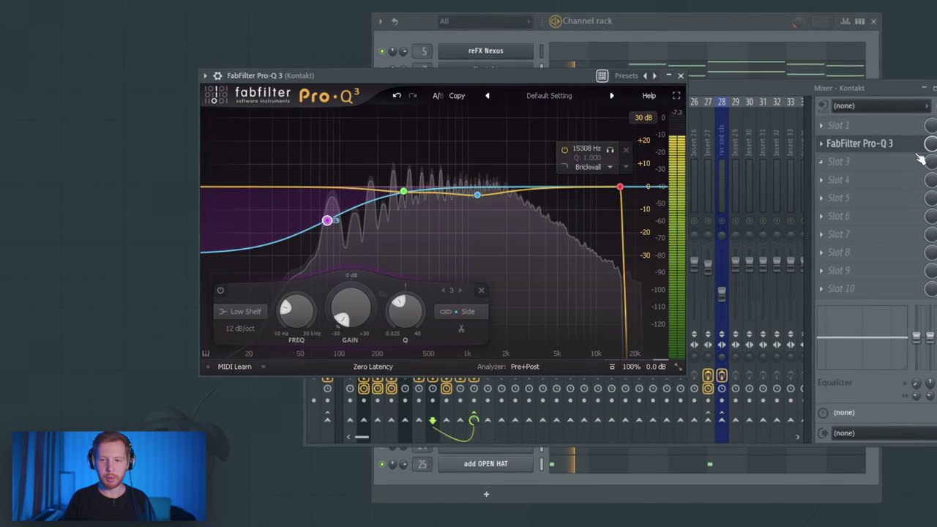
left_click(740, 88)
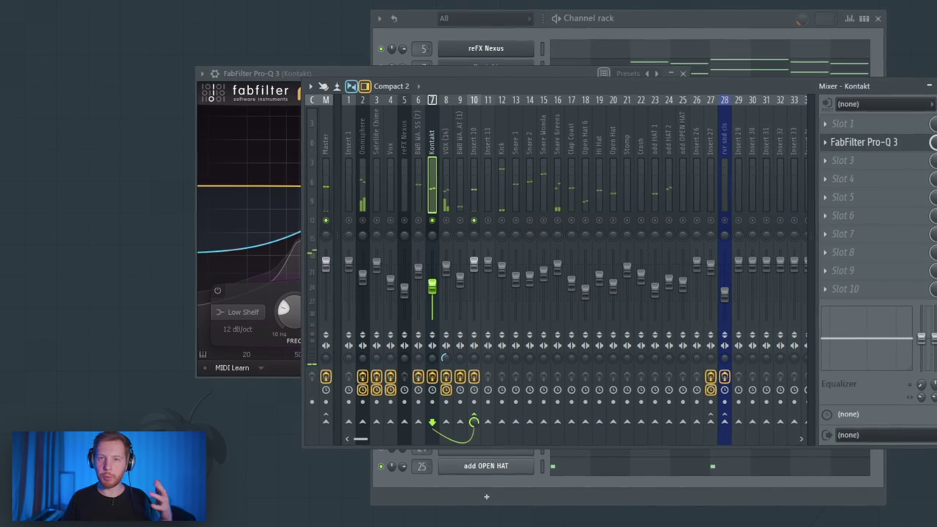
left_click(294, 72)
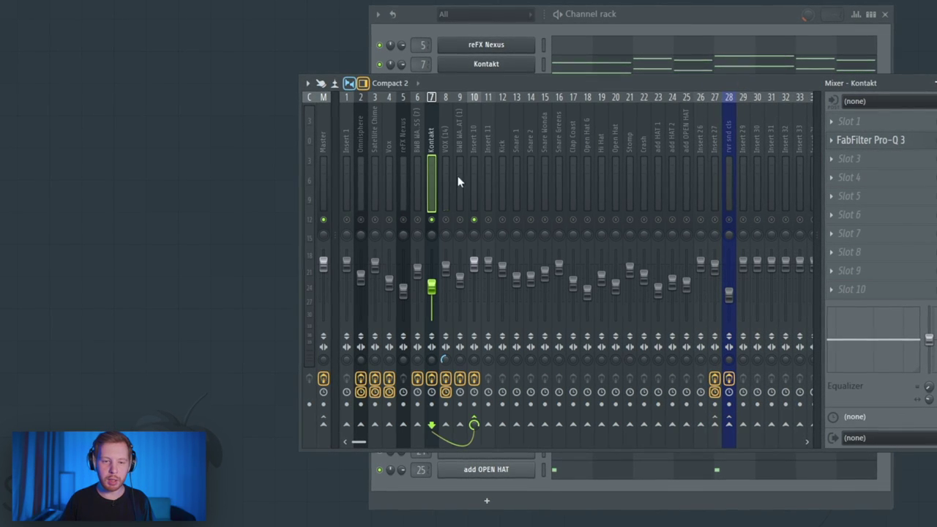
Step: Examine the FabFilter Pro-Q 3 curve on the BWB WAV 9 BASS (7) track during playback
left_click(412, 176)
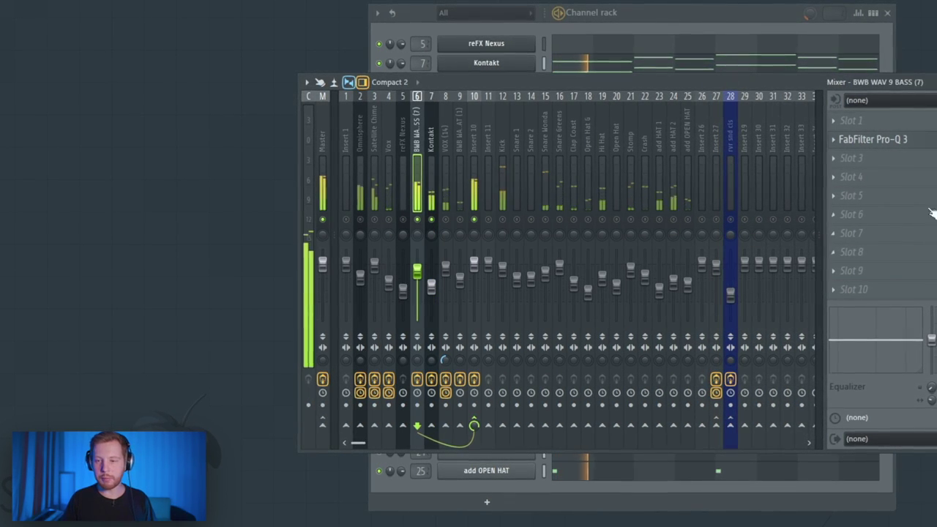
left_click(859, 140)
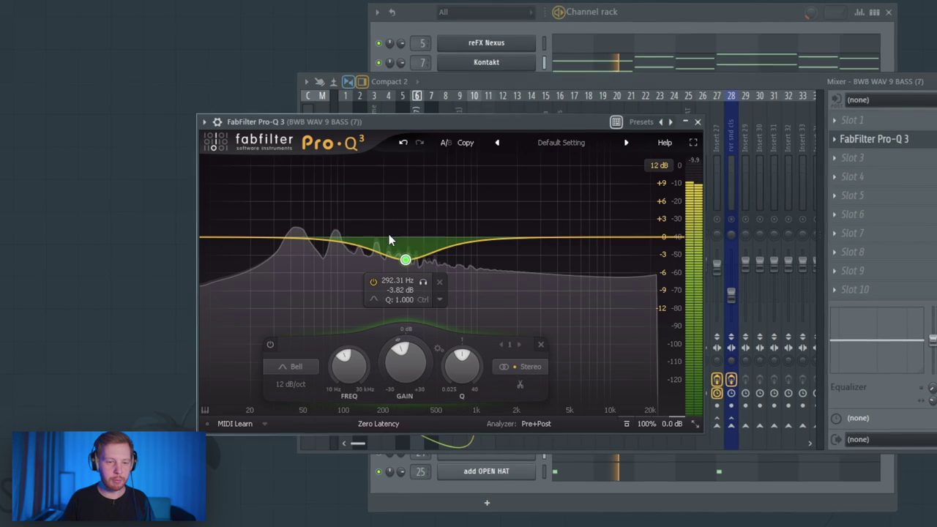
left_click(699, 121)
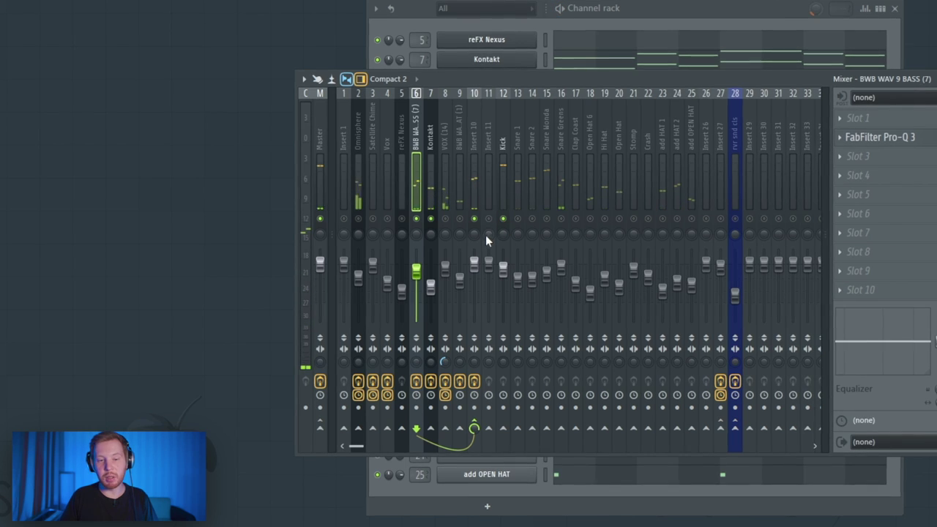
Step: Examine the FabFilter Saturn 2 drive and tone settings on Insert 27 while playing the beat
left_click(718, 154)
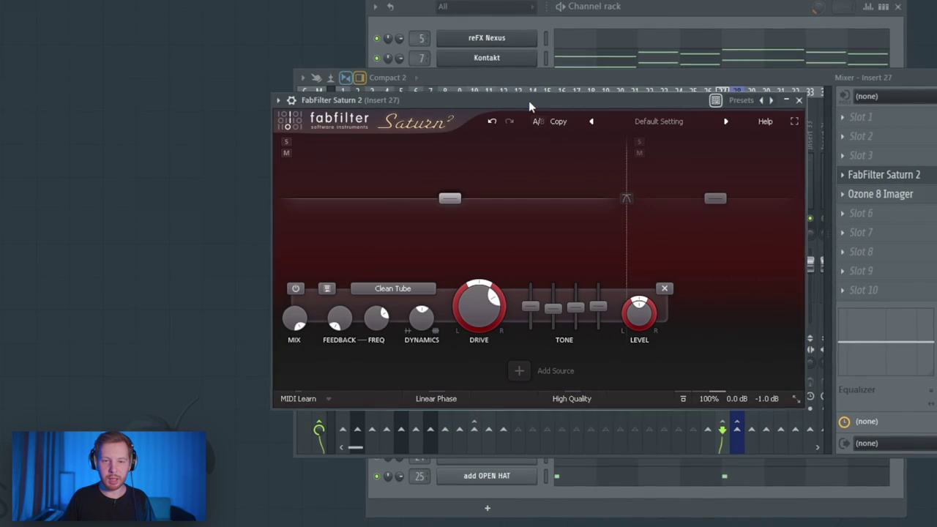
left_click_drag(529, 101, 558, 84)
key("space")
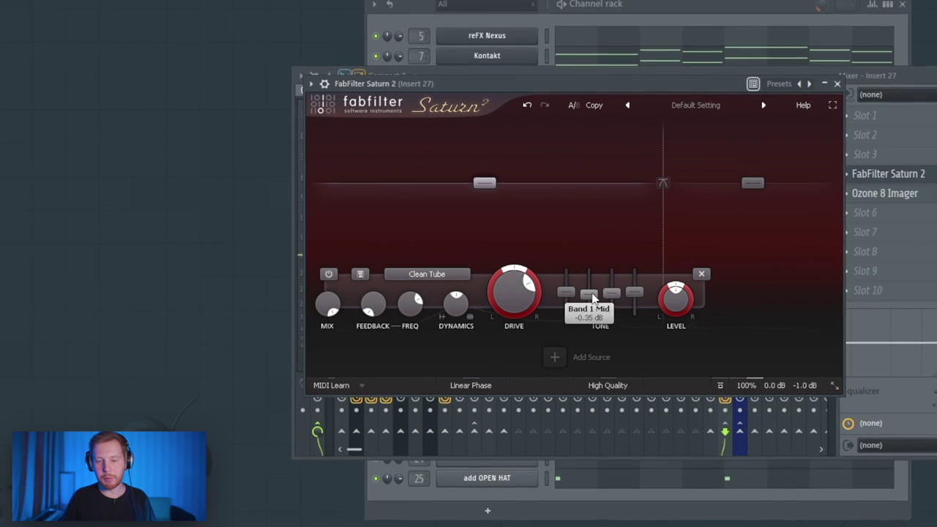
left_click(840, 83)
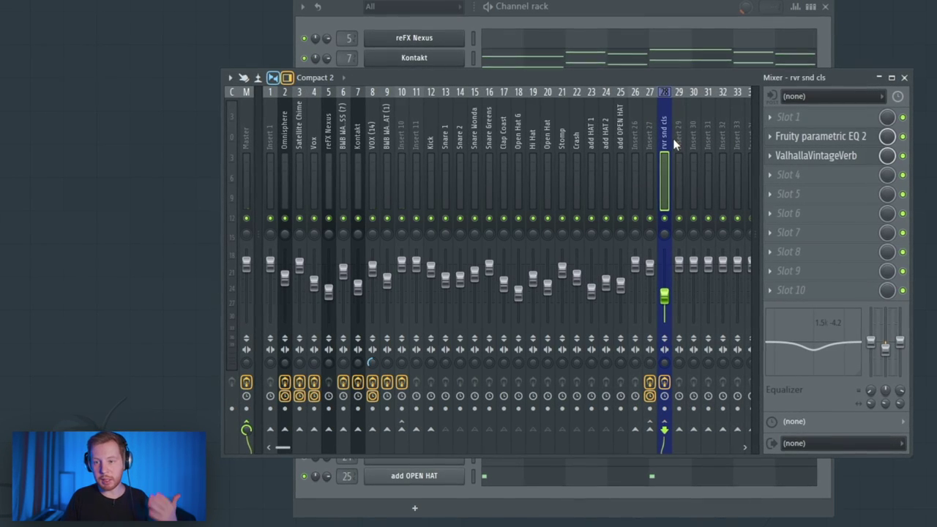
Step: Examine the Fruity parametric EQ 2 and ValhallaVintageVerb settings on the rvr snd cls track and play the beat
left_click(816, 141)
left_click_drag(192, 39, 549, 106)
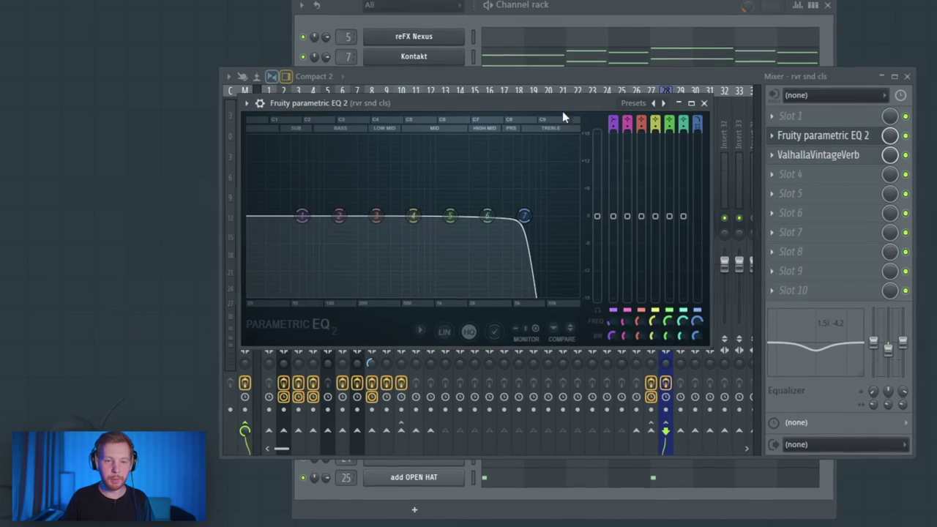
left_click(820, 154)
left_click_drag(334, 53, 632, 81)
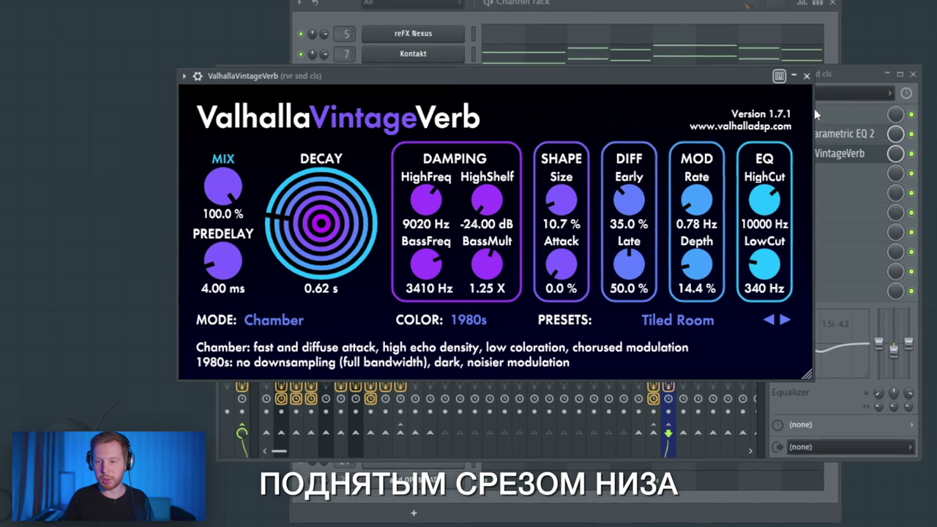
left_click(805, 76)
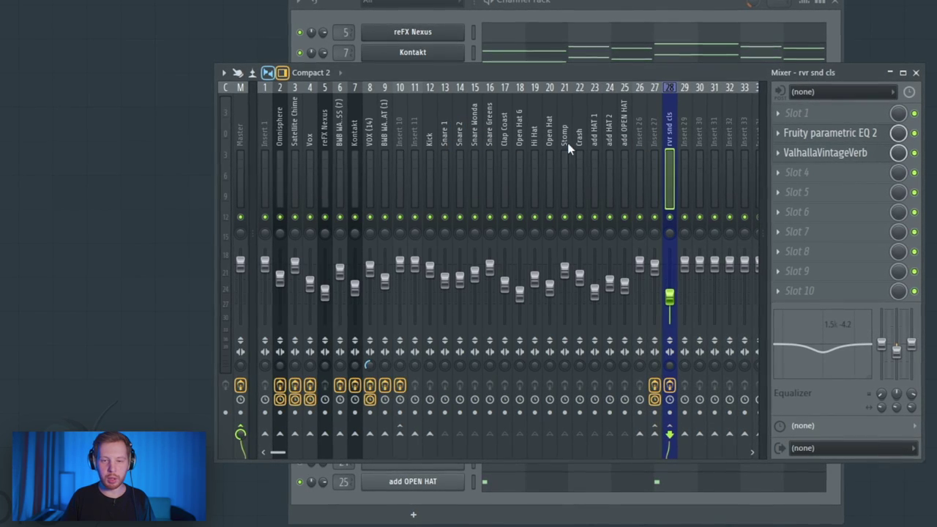
key("space")
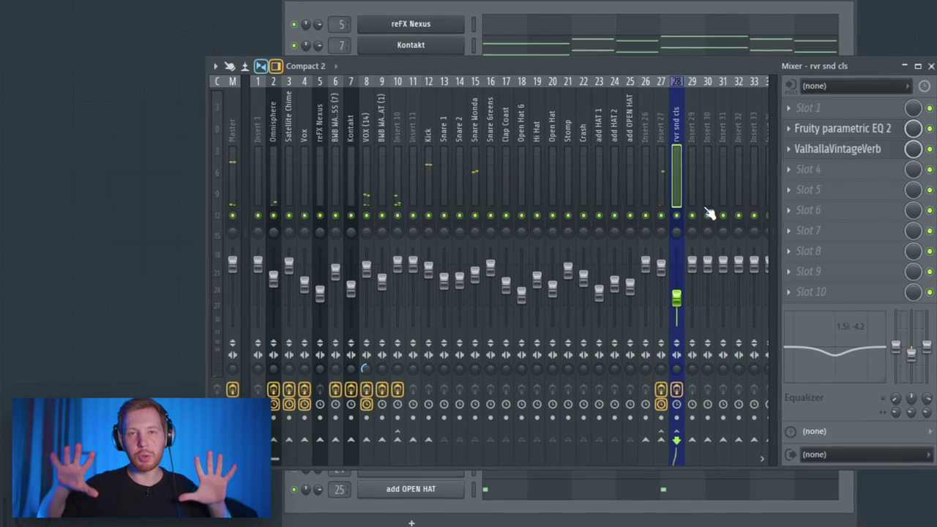
Step: Examine the FabFilter Saturn 2 settings on Insert 10 during playback
left_click(401, 132)
left_click(831, 127)
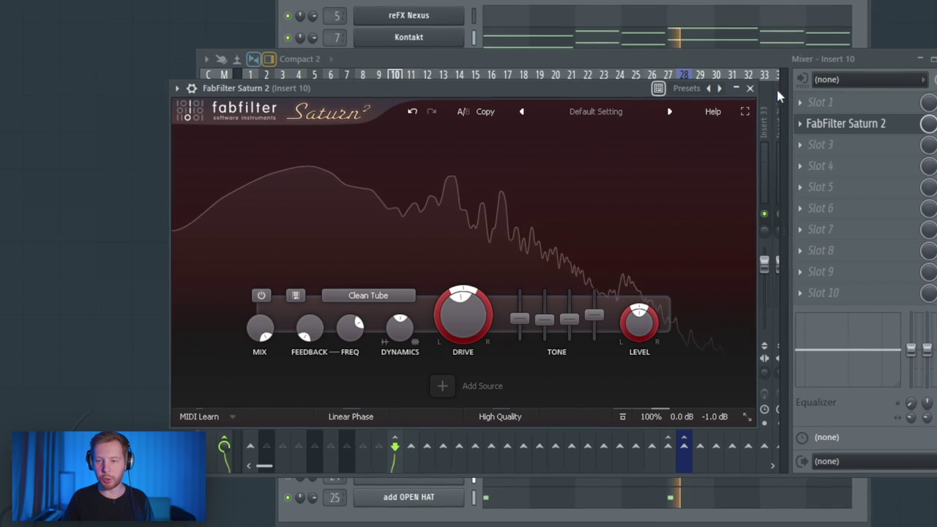
left_click(753, 88)
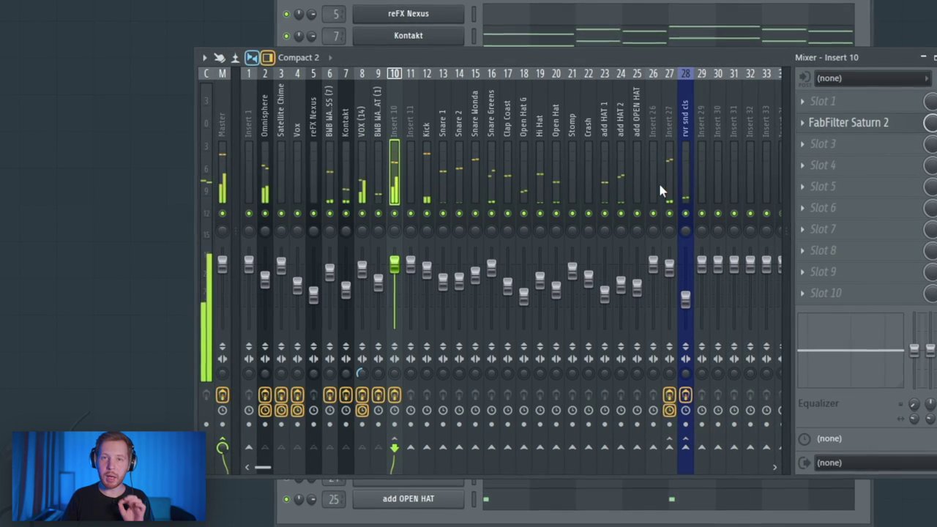
Step: Move the BWB WAV 9 BASS (7) channel up to directly below Kontakt and select both channels in the Channel rack
key("F9")
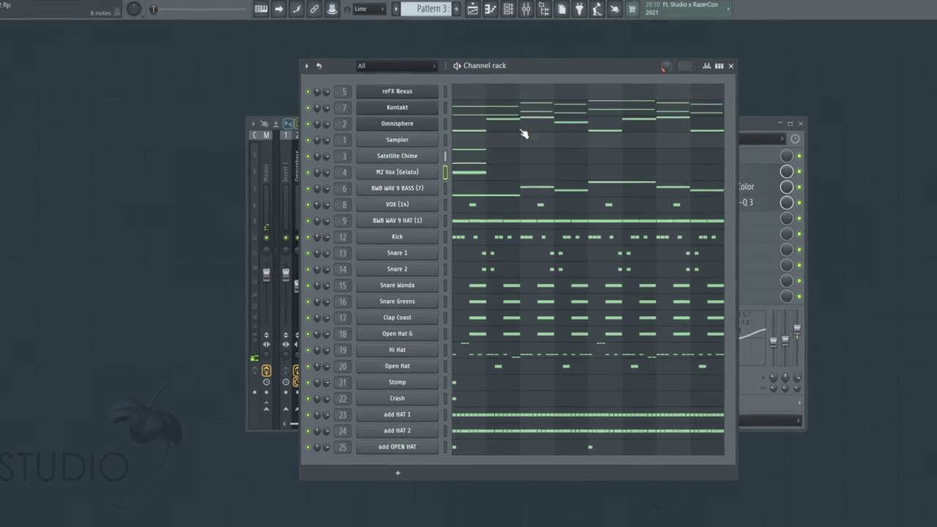
key("alt+Up")
key("alt+Up")
key("alt+Up")
key("alt+Up")
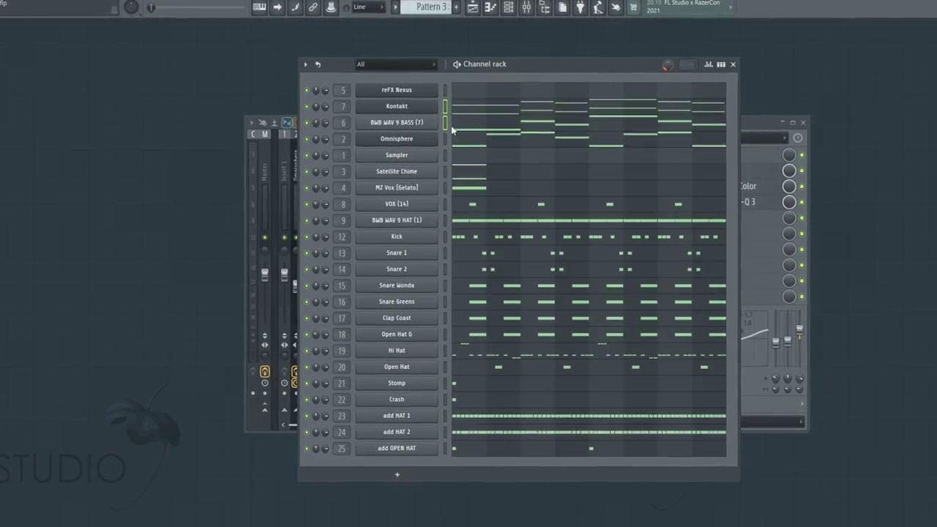
left_click(473, 168)
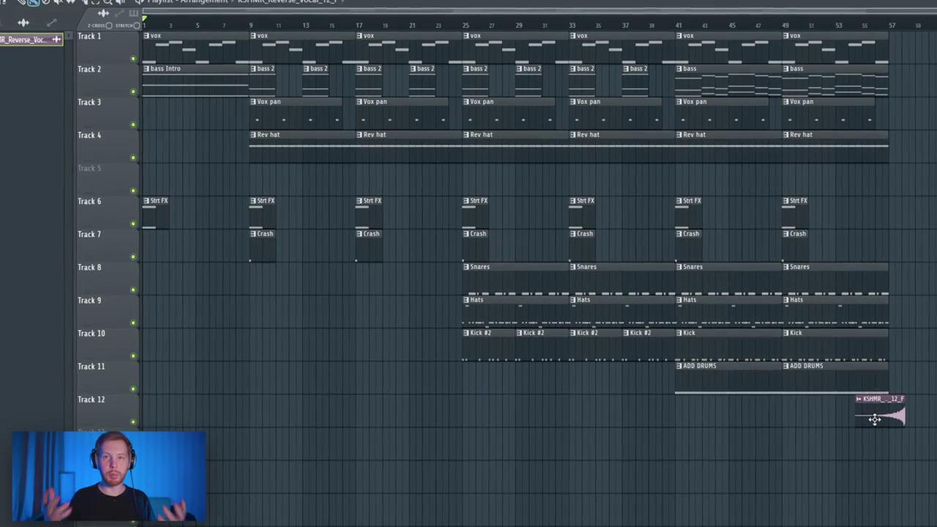
Step: Align the end of the KSHMR_Reverse_Vocal_12_F clip on Track 12 with bar 57 and route it to mixer track 11
scroll(879, 419, "up", 5)
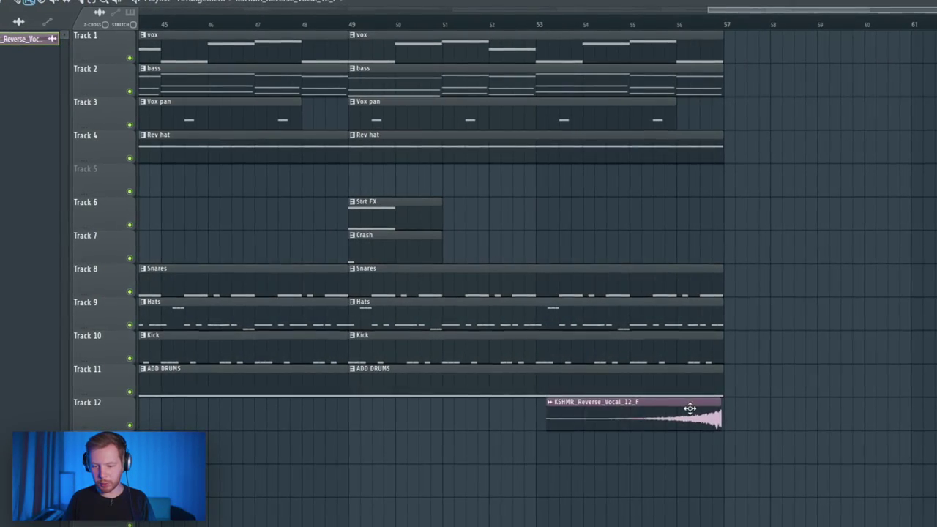
scroll(690, 408, "up", 6)
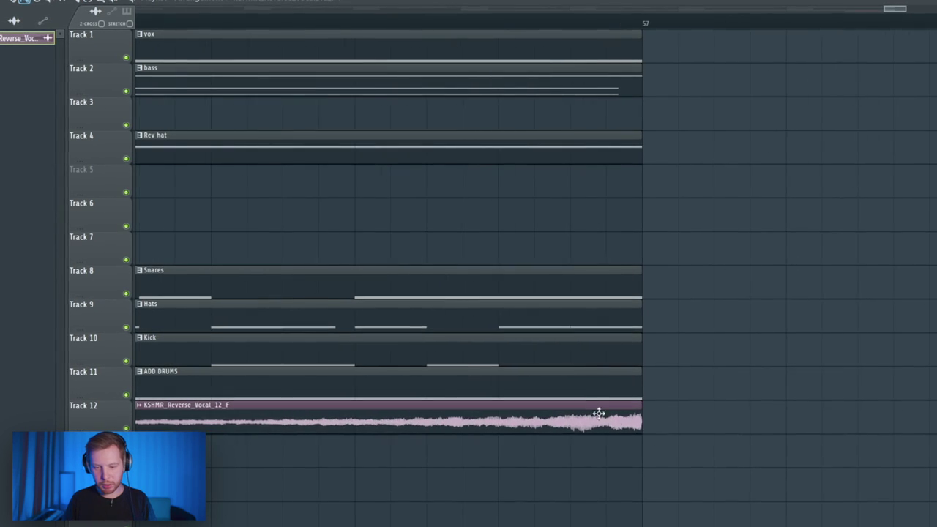
scroll(443, 271, "down", 5)
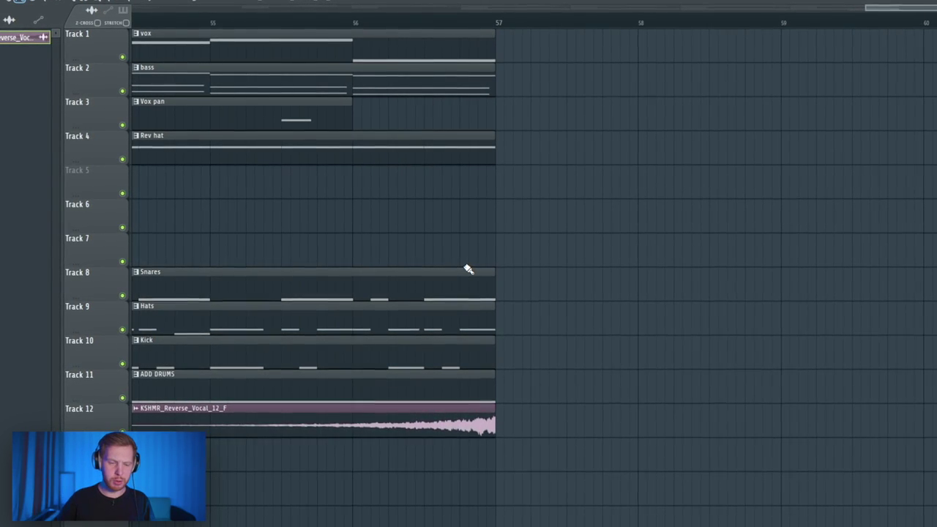
scroll(482, 248, "down", 2)
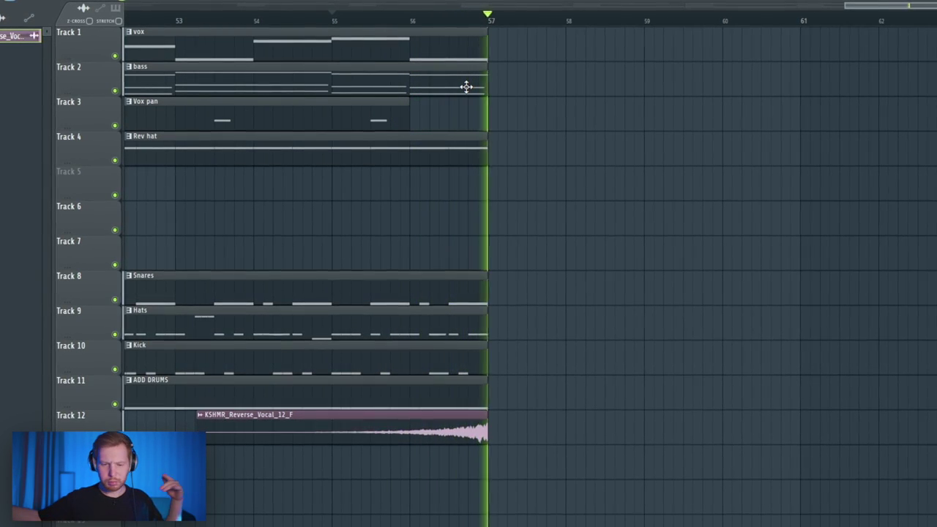
double_click(437, 434)
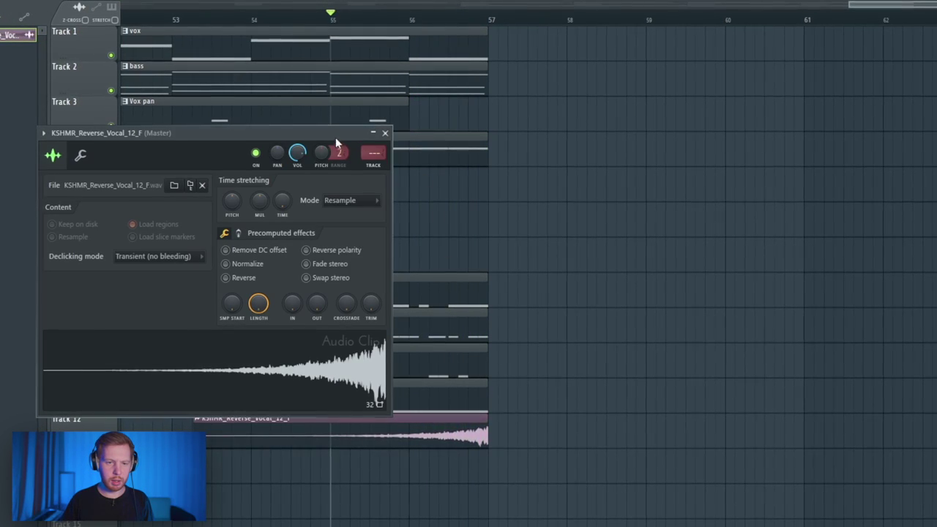
key("ctrl+l")
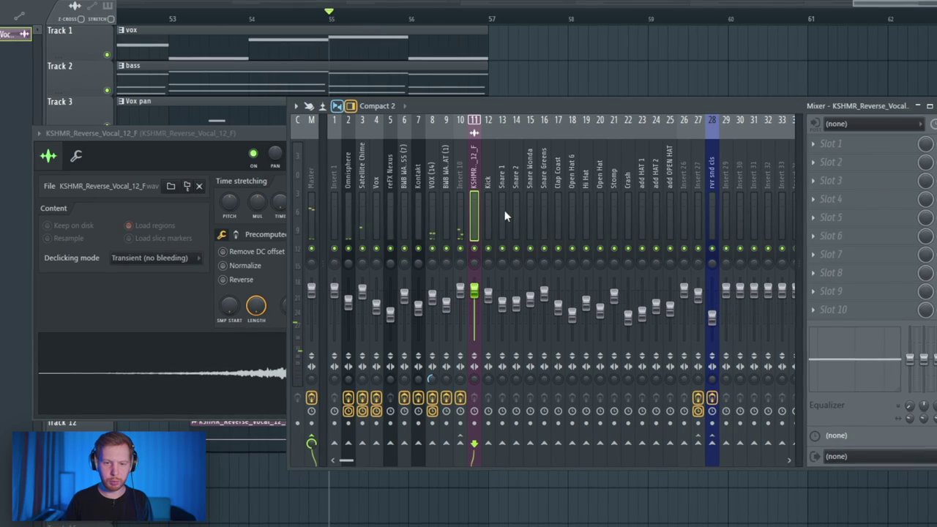
Step: Trim the ends of the final bass, Rev hat, Kick and ADD DRUMS clips to mid-bar 55, Snares and Hats slightly further, and play the ending
left_click_drag(537, 82, 300, 390)
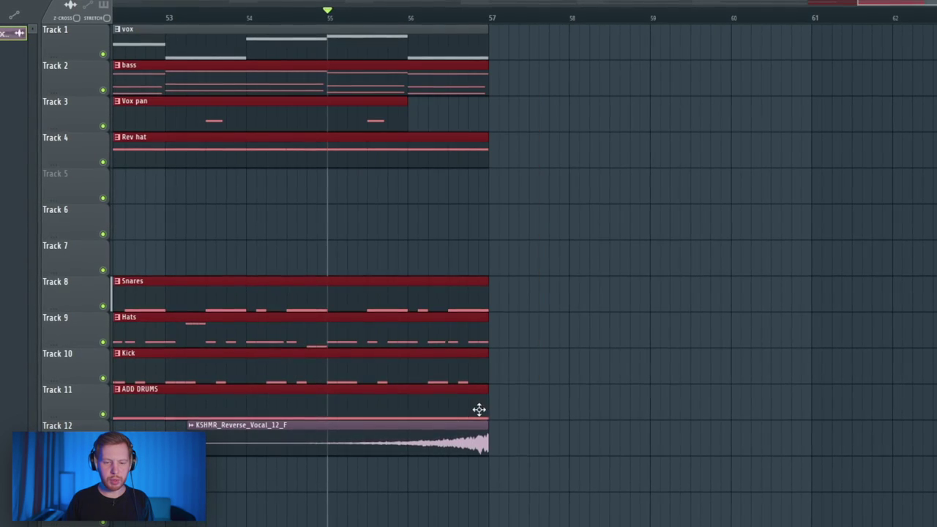
left_click_drag(486, 410, 329, 400)
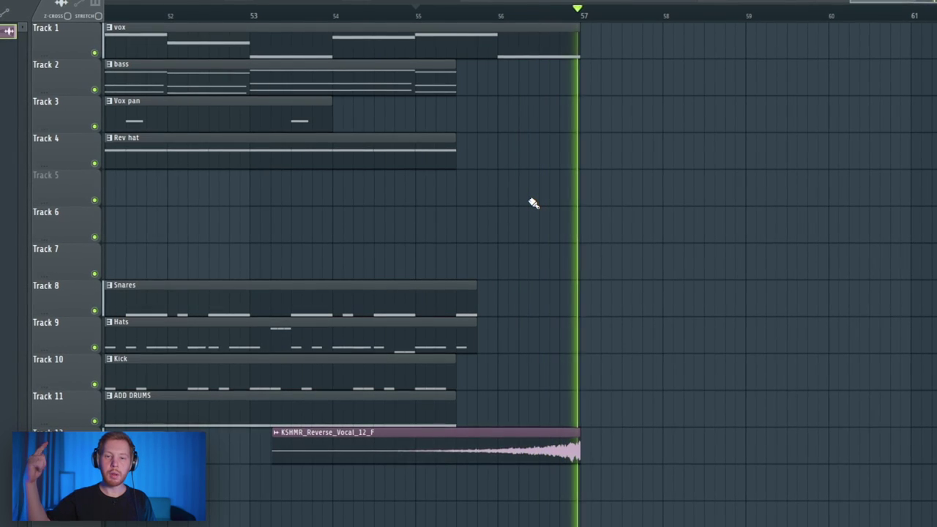
key("space")
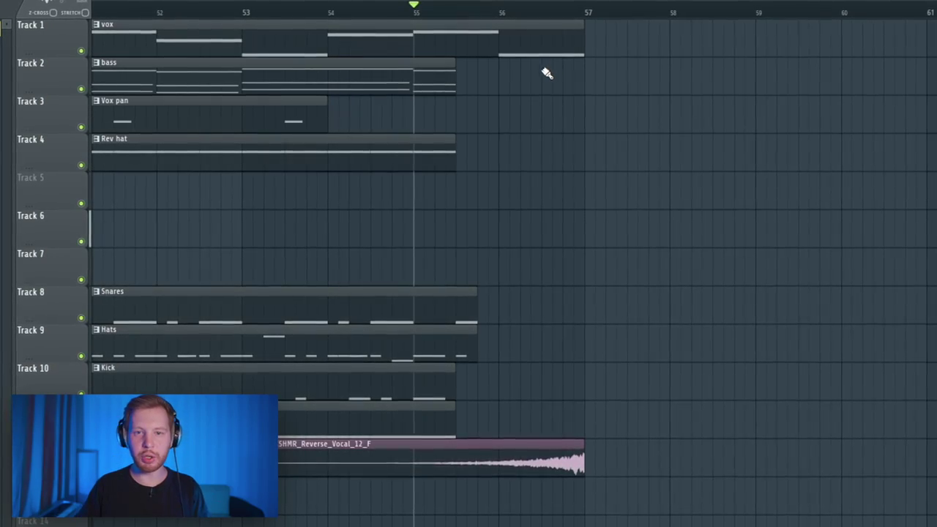
Step: Load Gross Beat in slot 5 of the Omnisphere mixer track with the Momentary preset
key("F9")
left_click(340, 190)
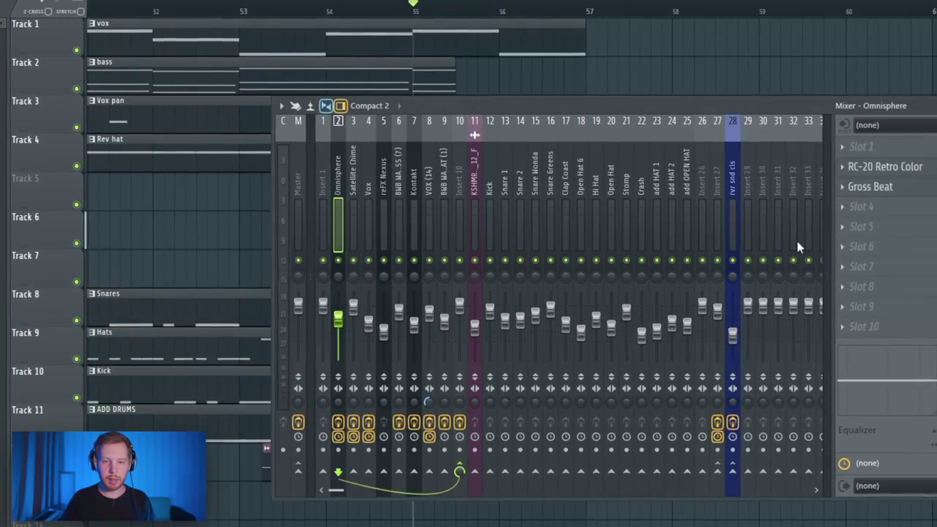
left_click(855, 231)
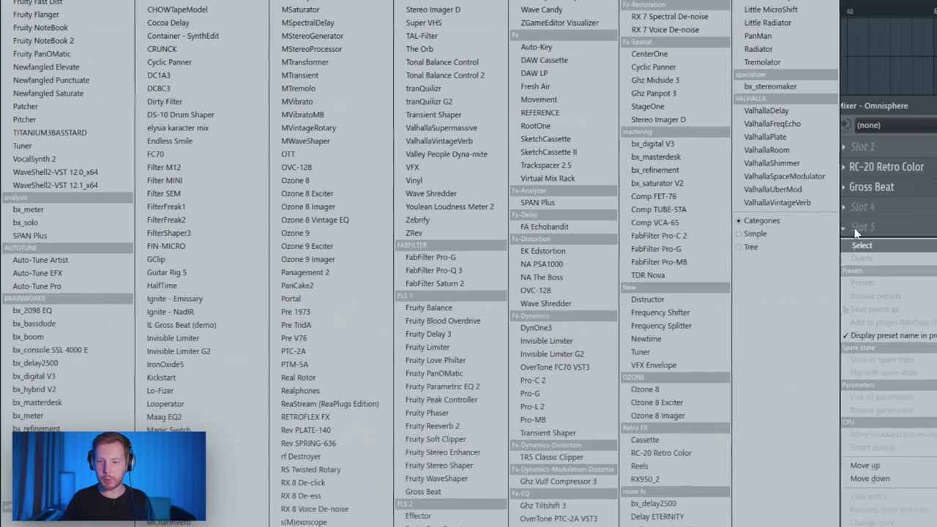
left_click(440, 491)
right_click(468, 81)
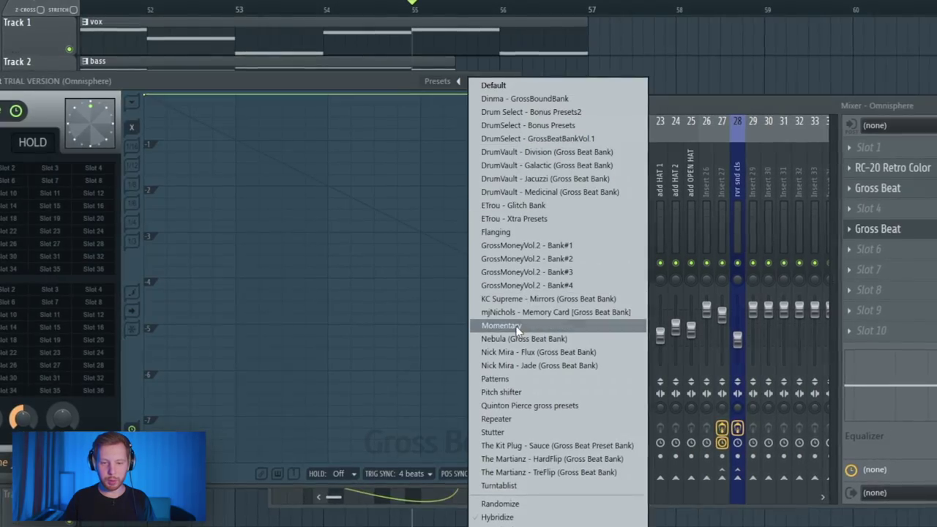
left_click(518, 329)
Step: Apply Gross Beat's AM volume pattern with fewer pulses and play the ending from bar 55 to audition it
left_click_drag(352, 82, 771, 95)
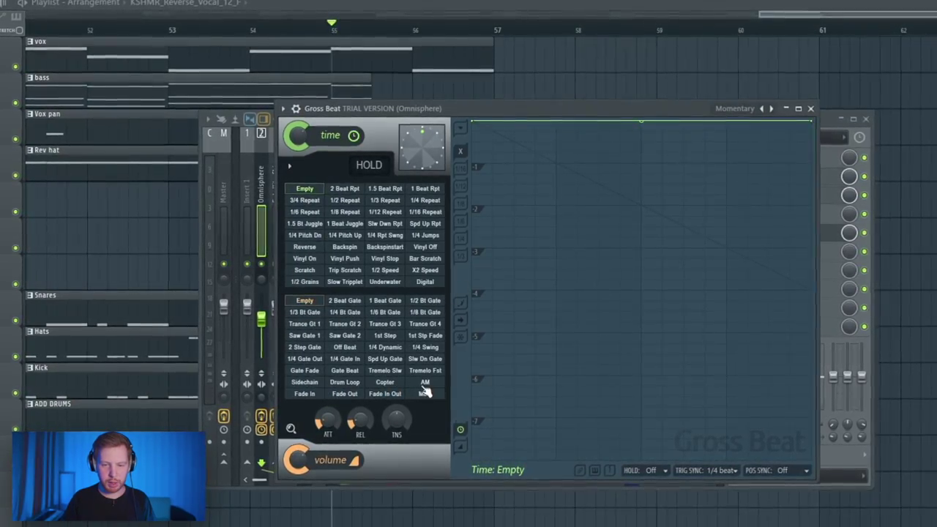
left_click(425, 384)
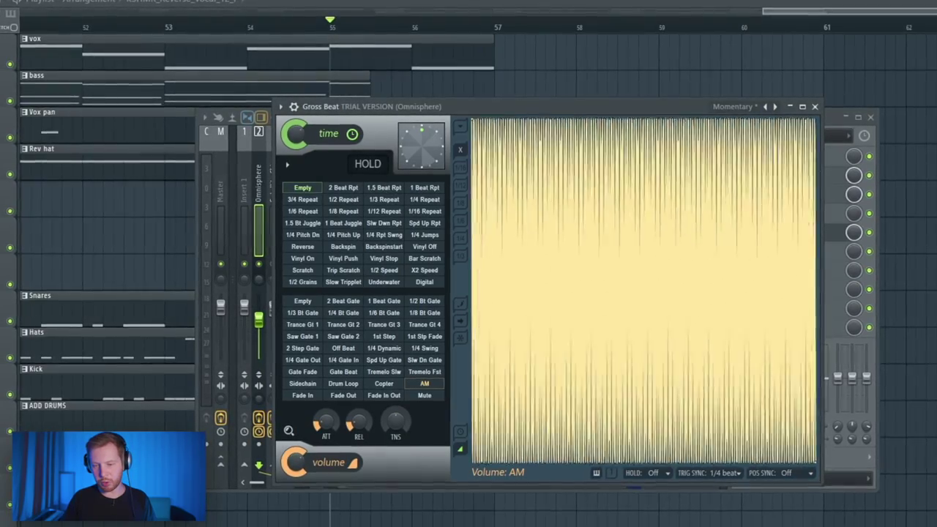
left_click_drag(645, 290, 651, 292)
key("space")
key("space")
key("space")
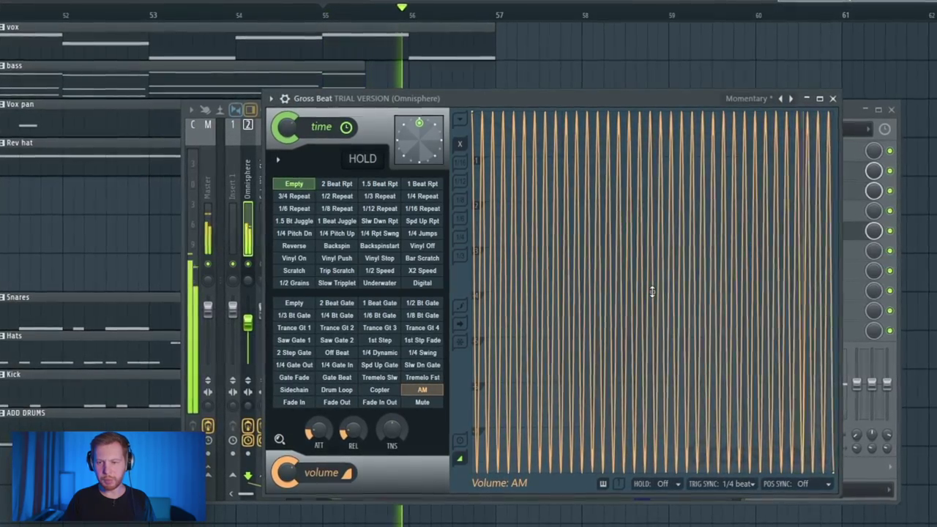
key("space")
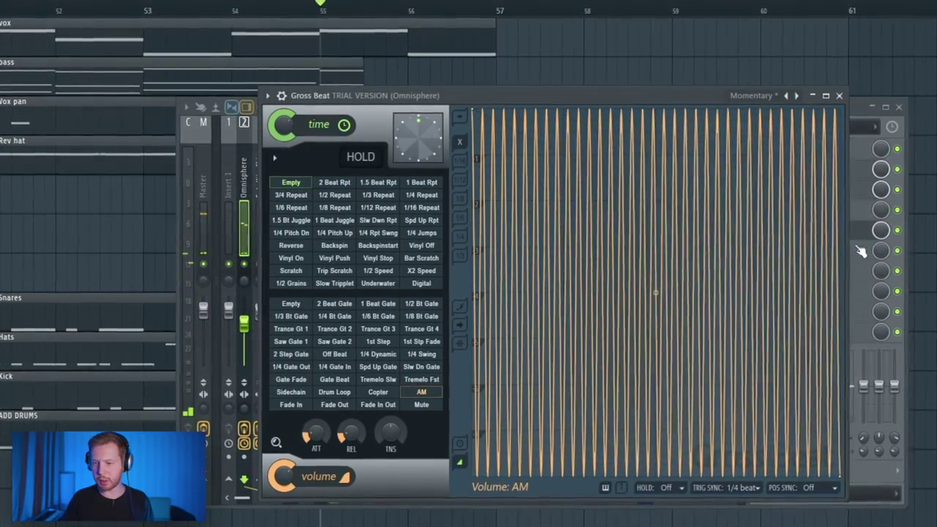
Step: Create an automation clip for the mix level of the Gross Beat in slot 5 of the Omnisphere track
left_click(859, 109)
right_click(807, 234)
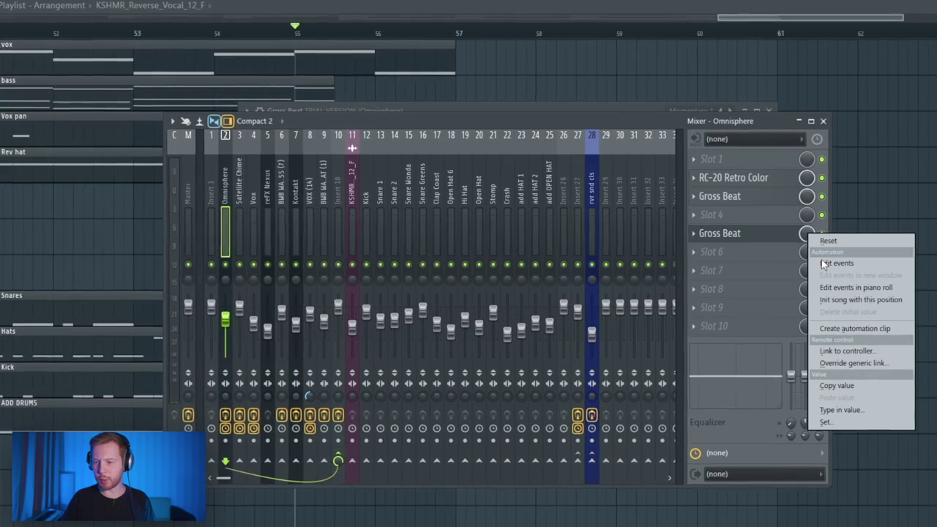
left_click(832, 328)
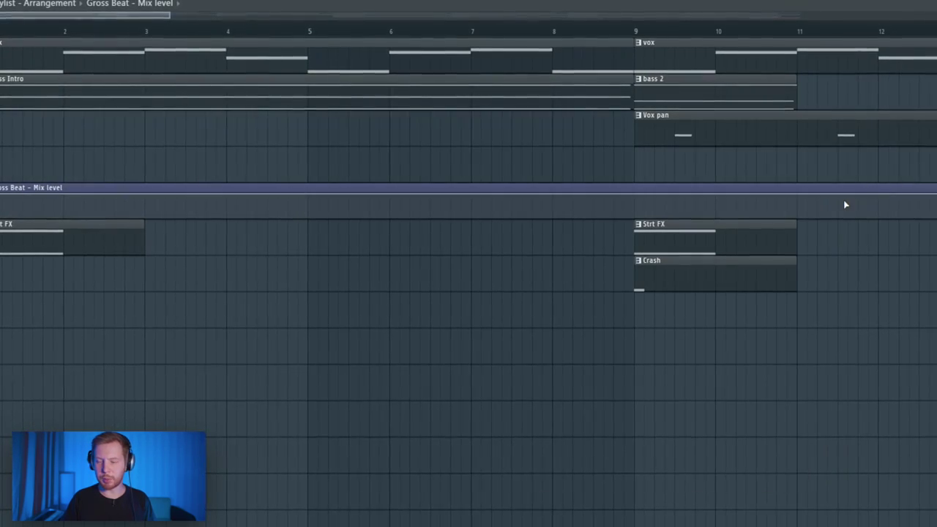
Step: Shape the Gross Beat mix level automation to stay at zero until mid-bar 55 and rise to full at bar 56, then play it
scroll(845, 205, "down", 10)
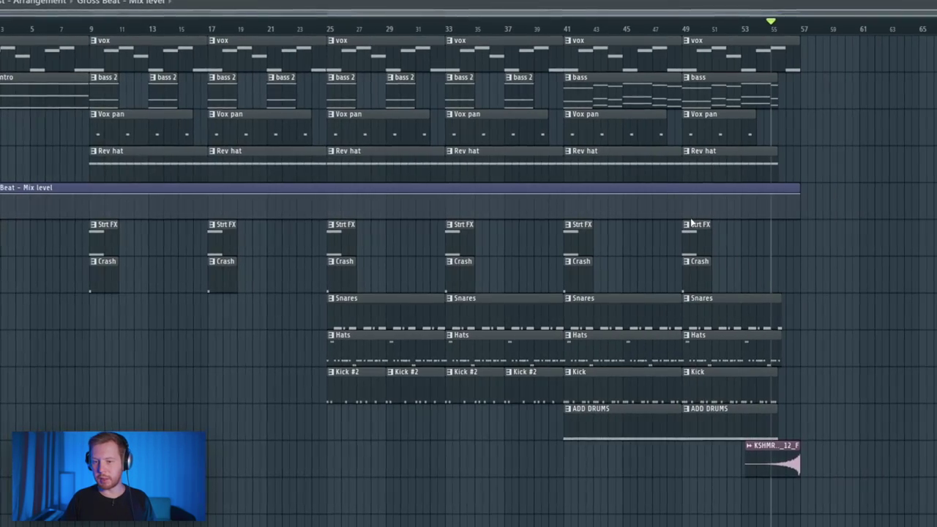
scroll(694, 189, "up", 10)
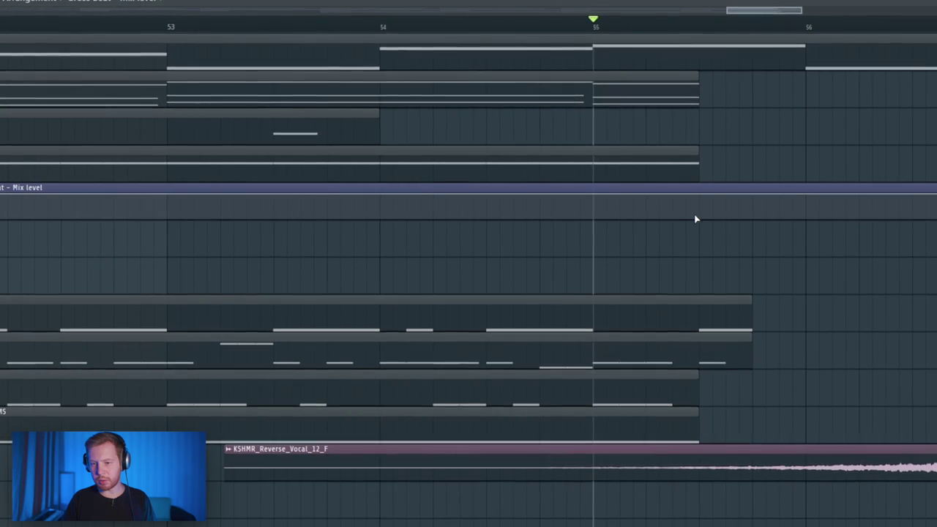
right_click(696, 219)
right_click(806, 196)
key("space")
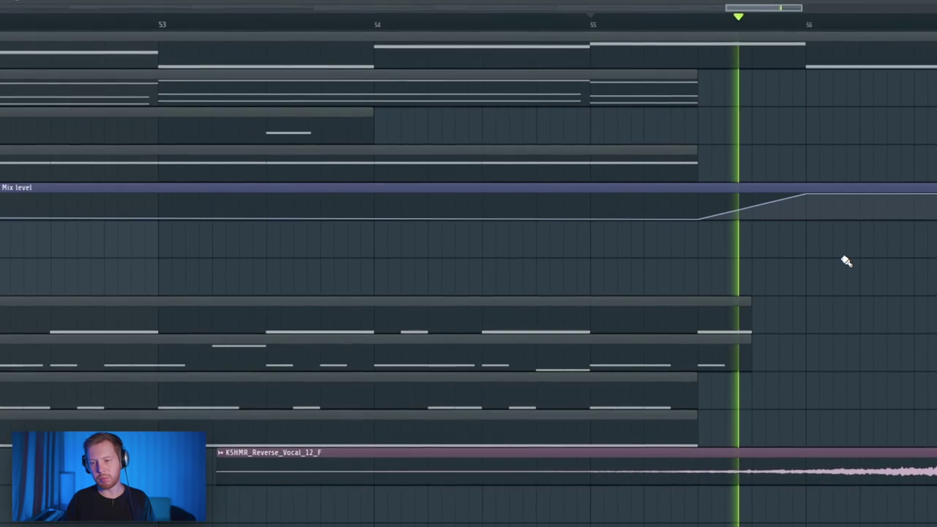
key("space")
Step: Select the vox, bass 2 and Vox pan clips from bar 9 onward on Tracks 1 to 3 of the playlist
scroll(679, 415, "down", 7)
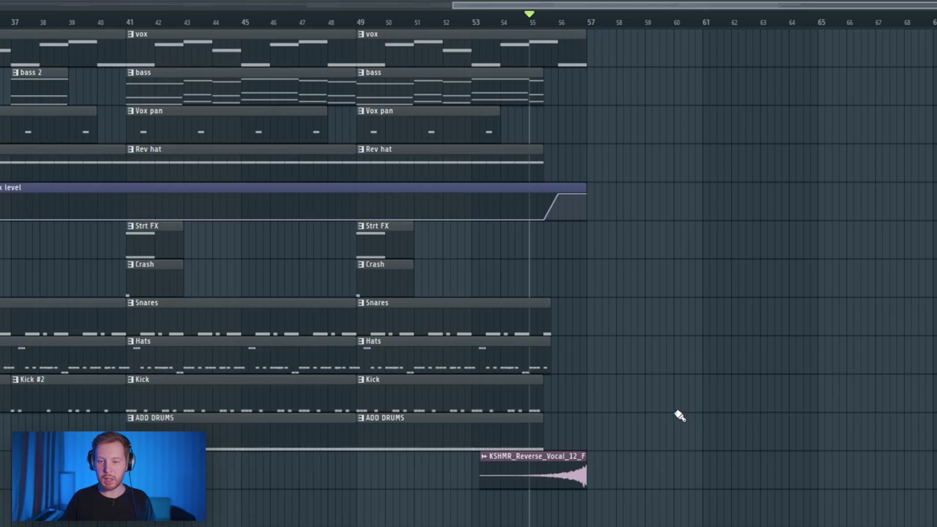
scroll(515, 349, "down", 4)
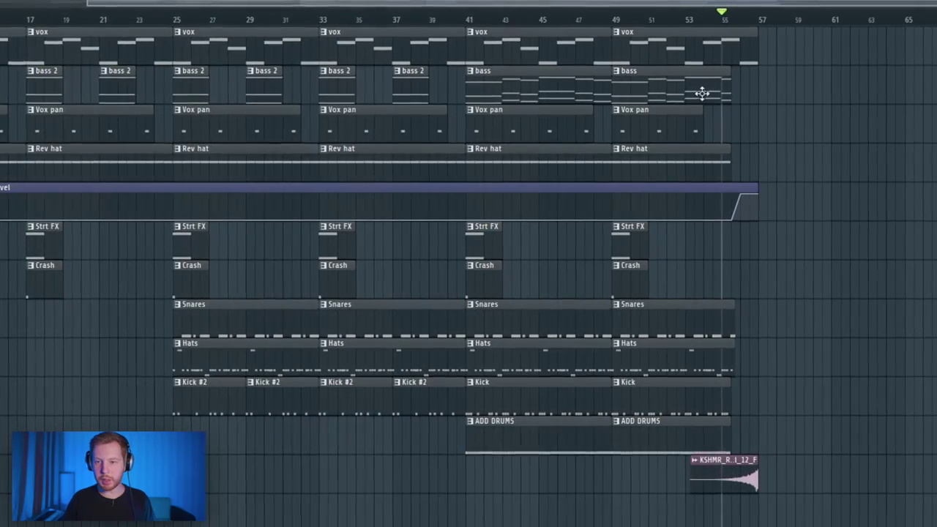
left_click_drag(580, 192, 768, 210)
left_click_drag(82, 45, 143, 121)
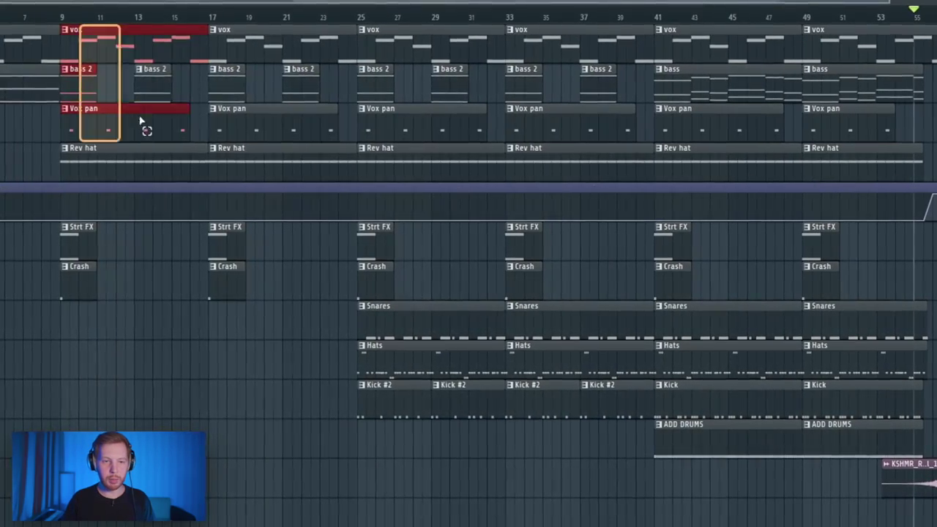
left_click_drag(303, 163, 304, 164)
Step: Select the MZ Stomp [Sword] and MZ Stomp [Big] channels and route both to mixer track 29
scroll(293, 165, "down", 1)
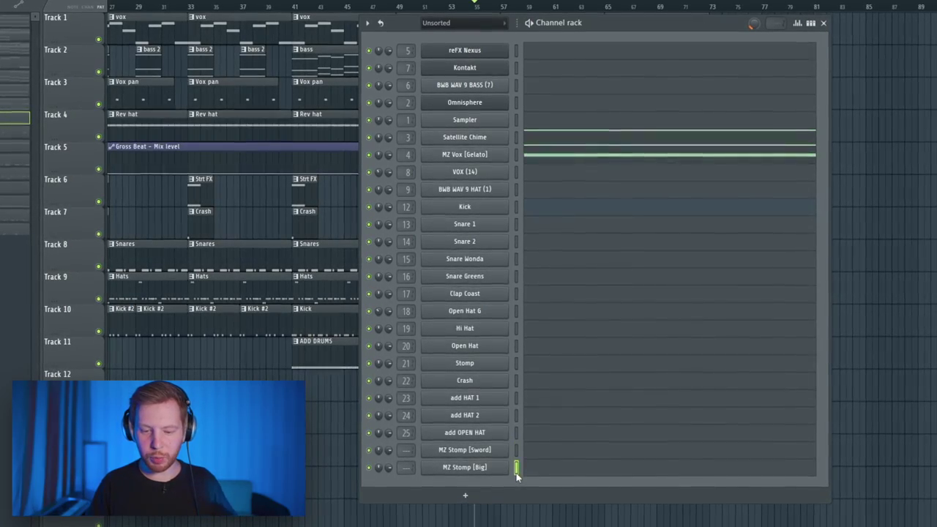
key("F9")
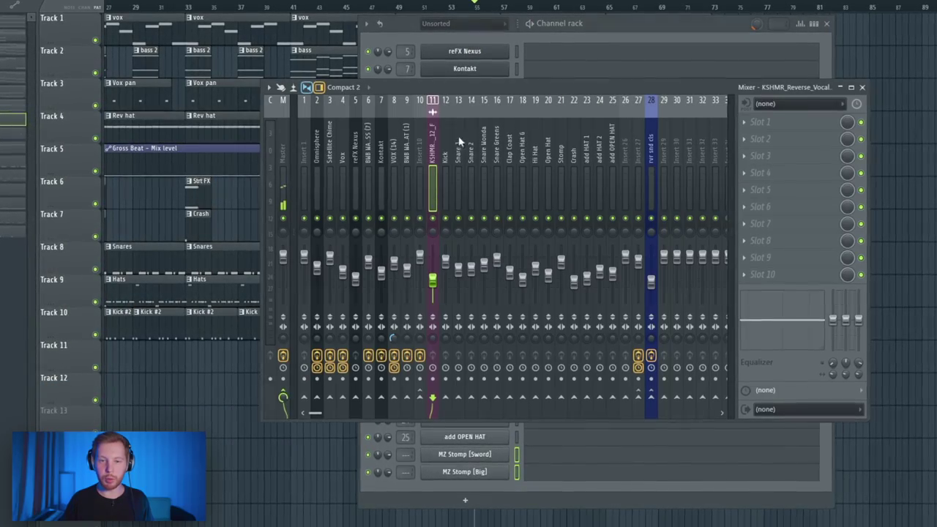
left_click(662, 164)
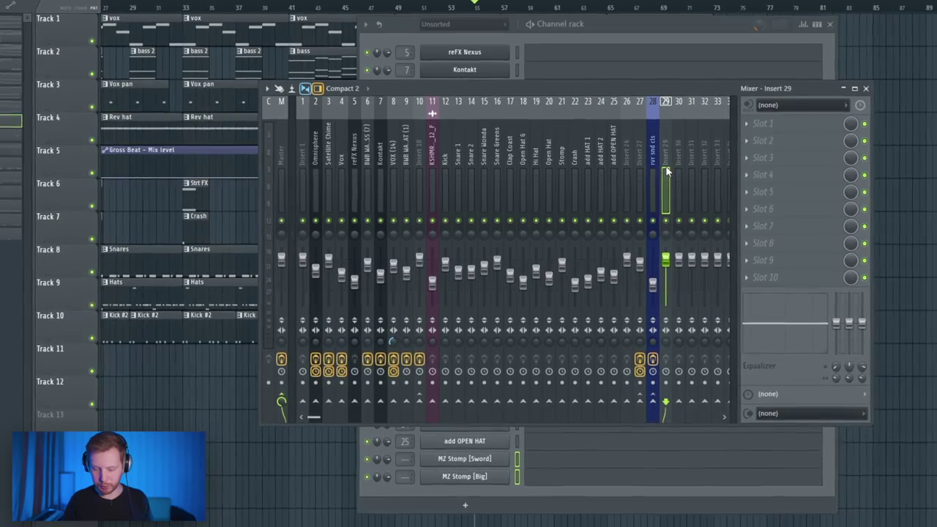
key("ctrl+l")
Step: Load ValhallaShimmer in slot 3 of the MZ Stomp [Sword] mixer track with the ConcertHall preset and set its mix to 0.38
left_click(838, 158)
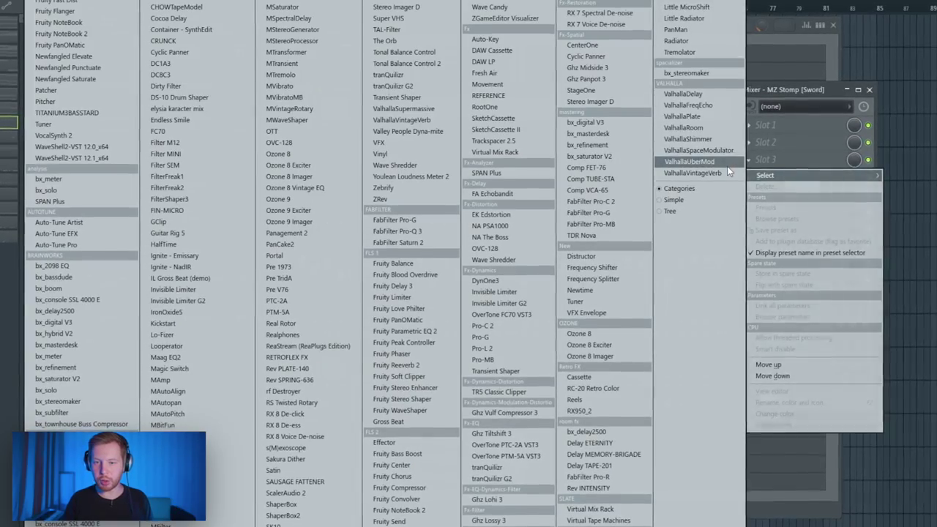
left_click(705, 139)
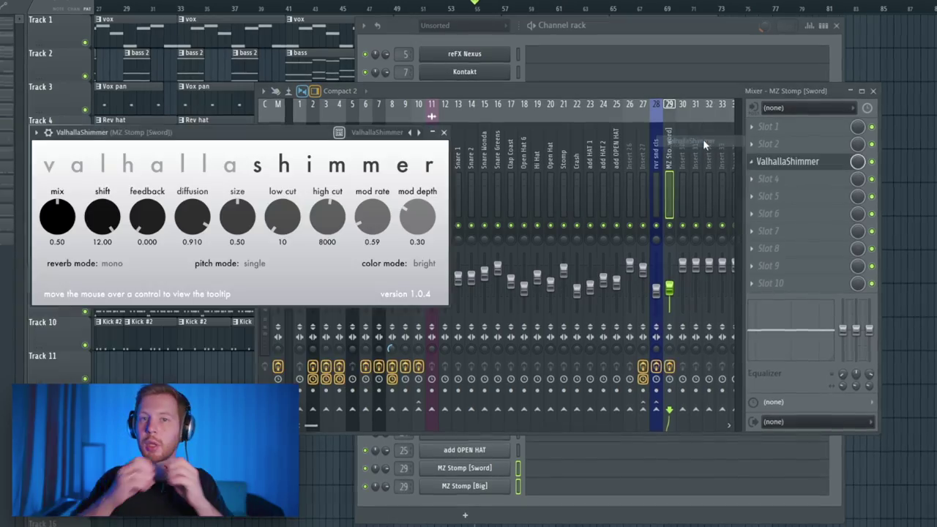
left_click(417, 134)
left_click(444, 159)
left_click_drag(298, 136, 508, 148)
left_click_drag(270, 251, 279, 299)
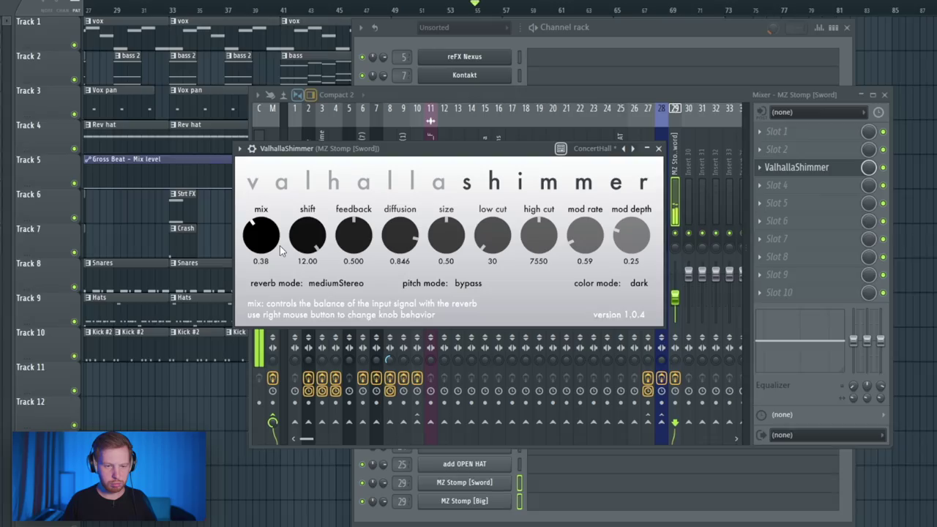
Step: Close ValhallaShimmer and cut the low band of the MZ Stomp [Sword] mixer track's equalizer
left_click(700, 24)
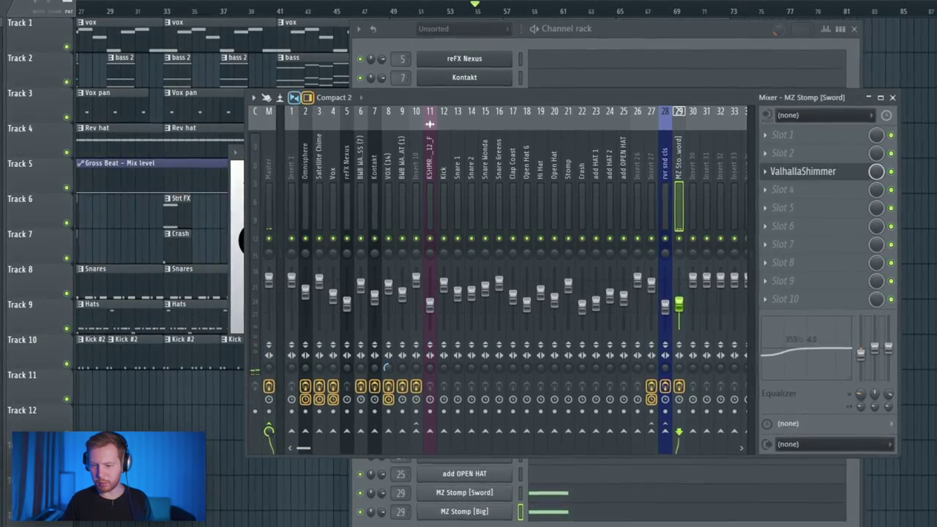
left_click_drag(862, 356, 864, 364)
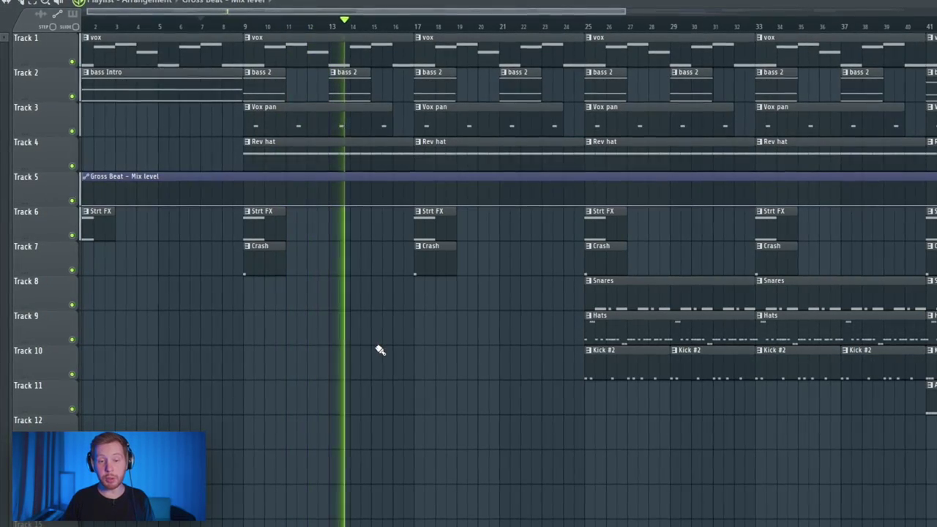
Step: Examine the FabFilter Pro-Q 3 band settings on the Omnisphere mixer track during playback
key("space")
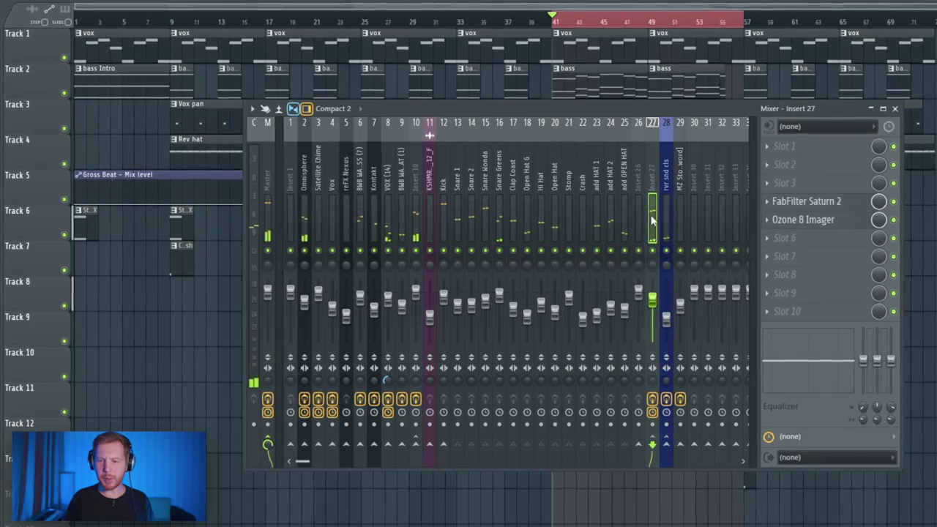
left_click(306, 174)
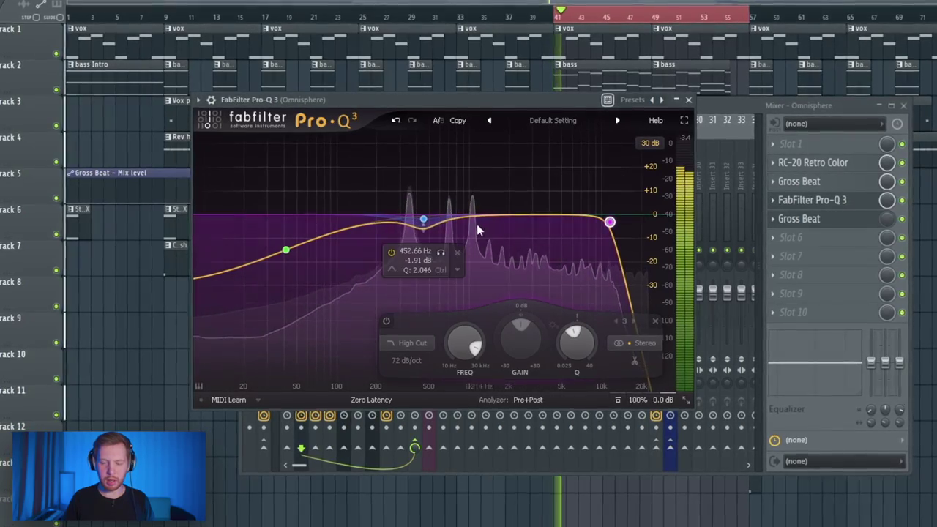
left_click(423, 219)
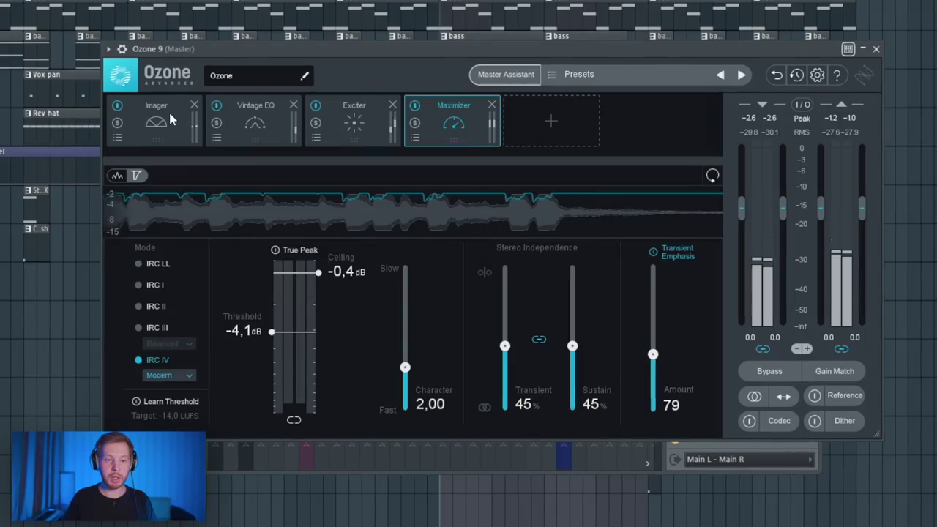
Step: Examine the Imager, Vintage EQ, Exciter and Maximizer settings in Ozone 9 on the master, including the Imager and Exciter preset lists
left_click(170, 118)
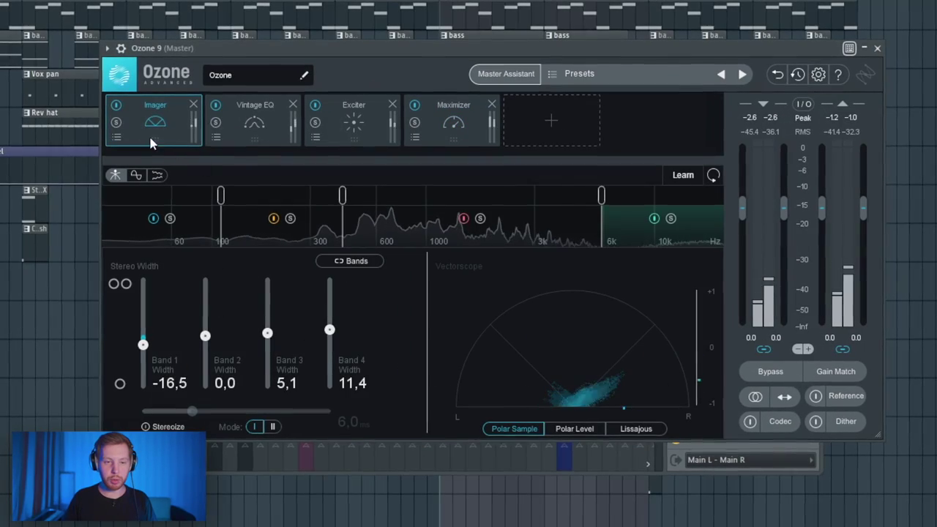
left_click(117, 138)
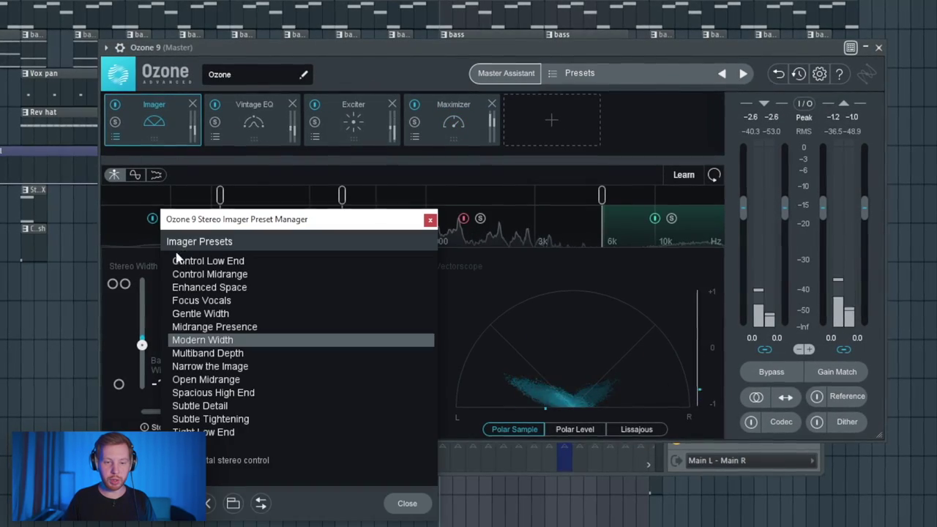
left_click(431, 220)
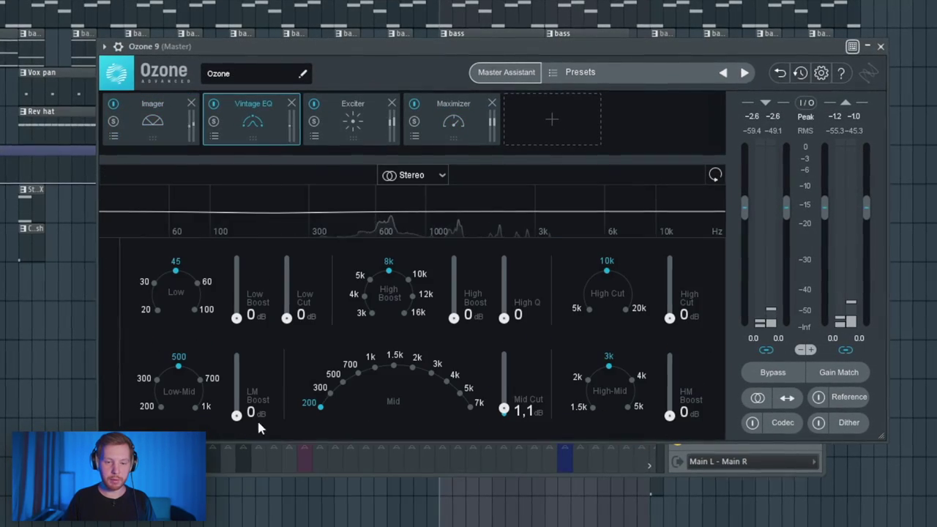
left_click(328, 138)
left_click(309, 137)
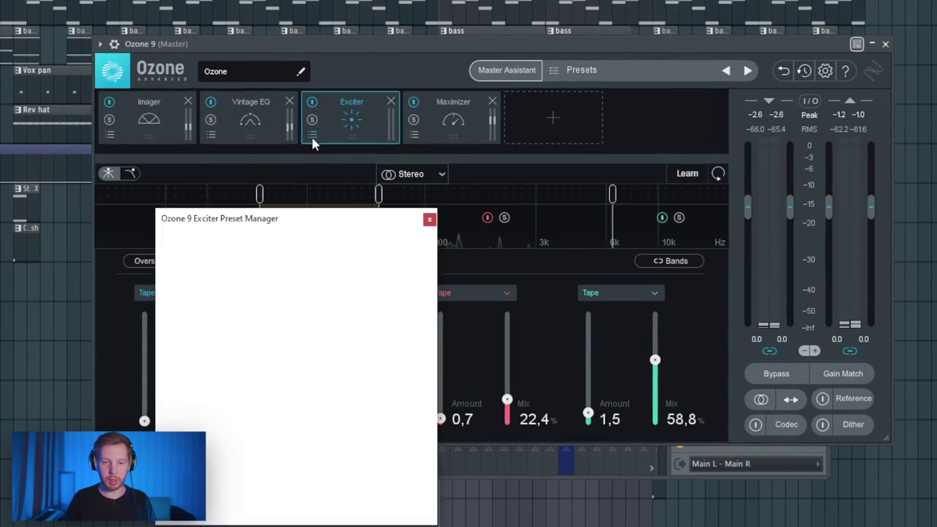
left_click(429, 220)
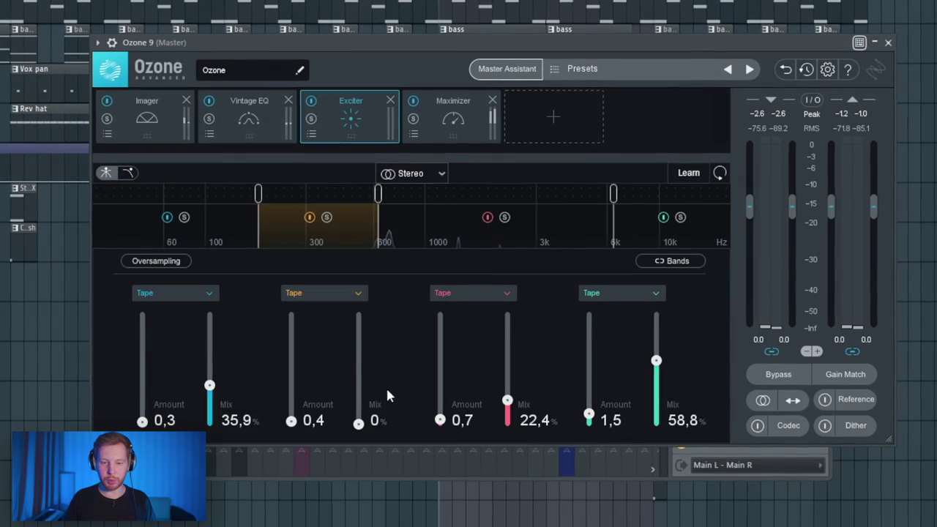
left_click(442, 124)
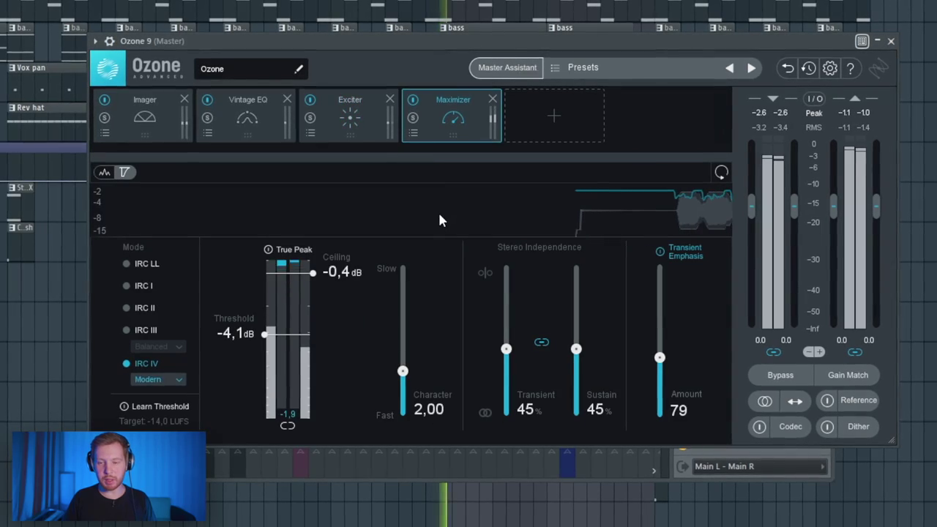